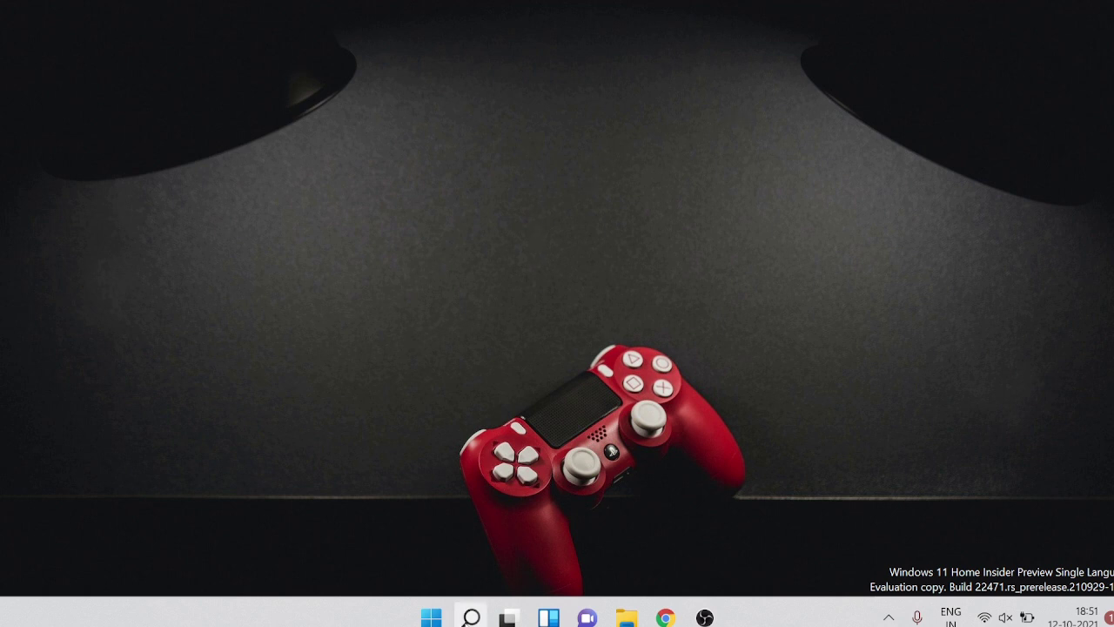
Open the Windows Update settings to check the update status, and close them
{"action": "left_click", "coordinate": [470, 619]}
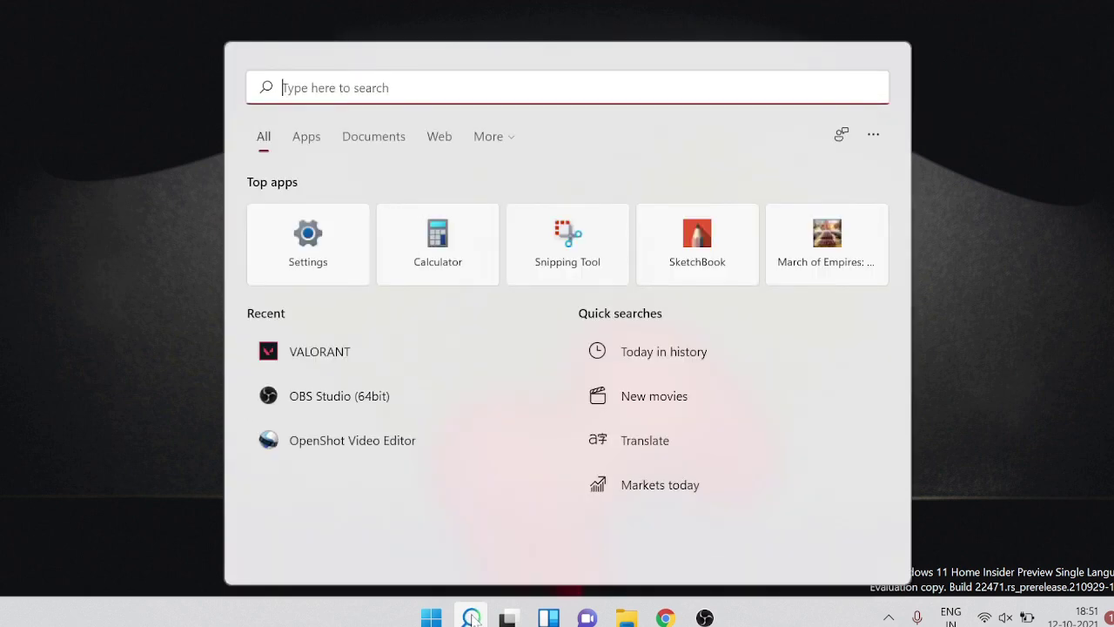
{"action": "type", "text": "windo"}
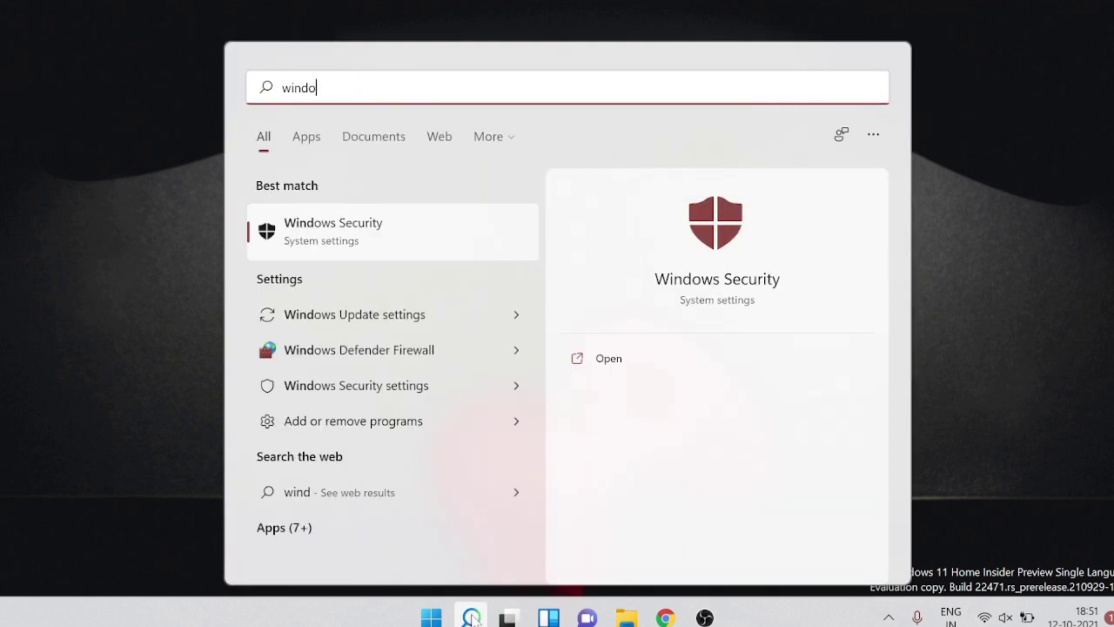
{"action": "type", "text": "ws update"}
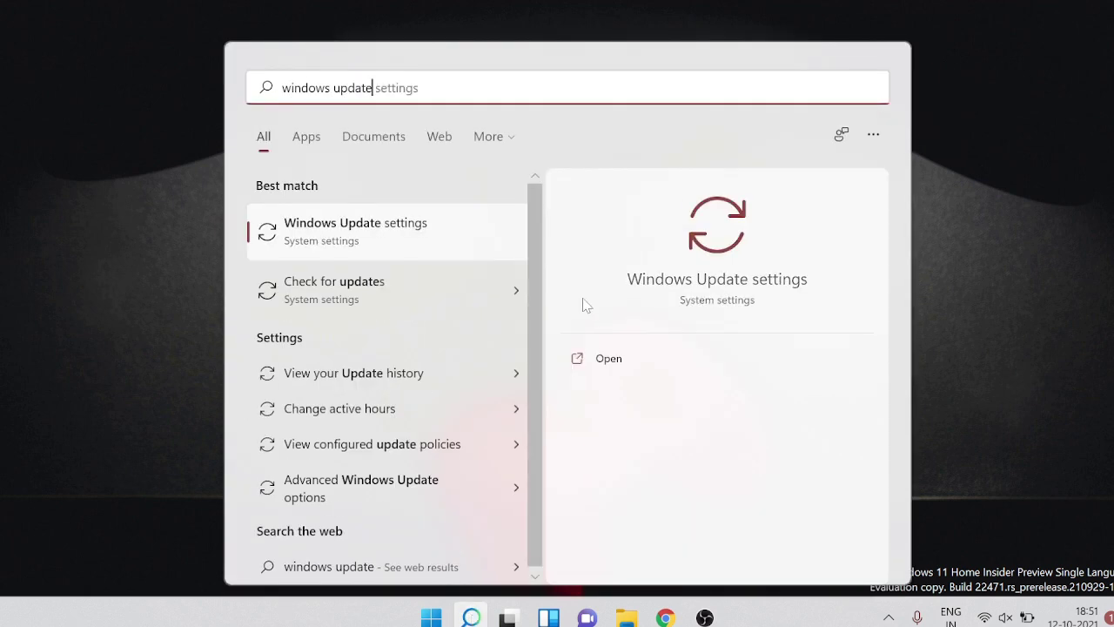
{"action": "left_click", "coordinate": [391, 246]}
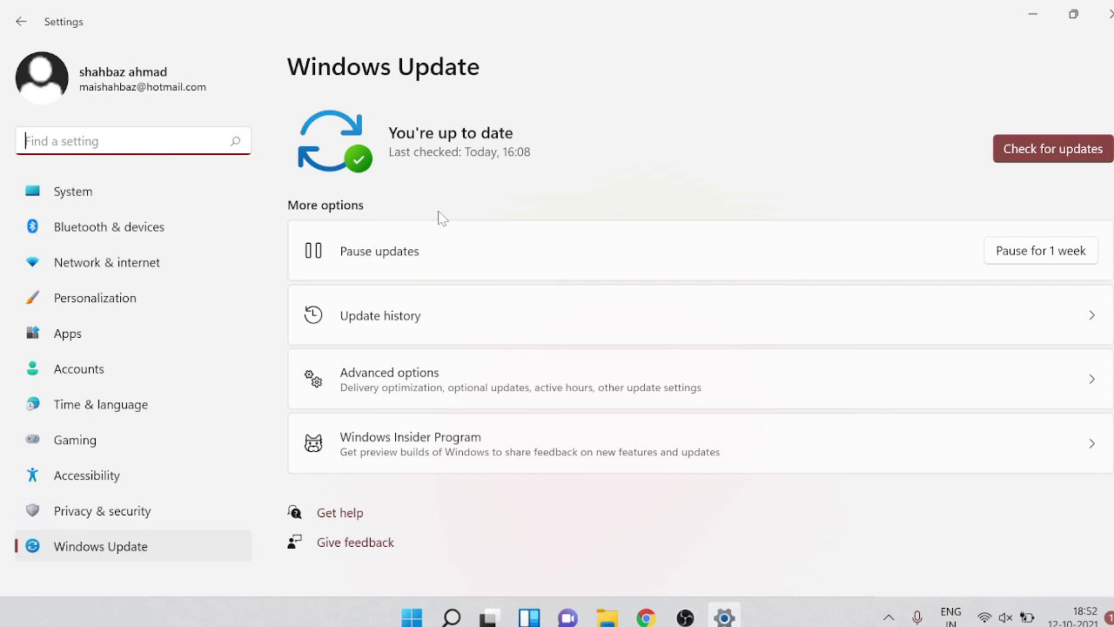
{"action": "left_click", "coordinate": [1107, 14]}
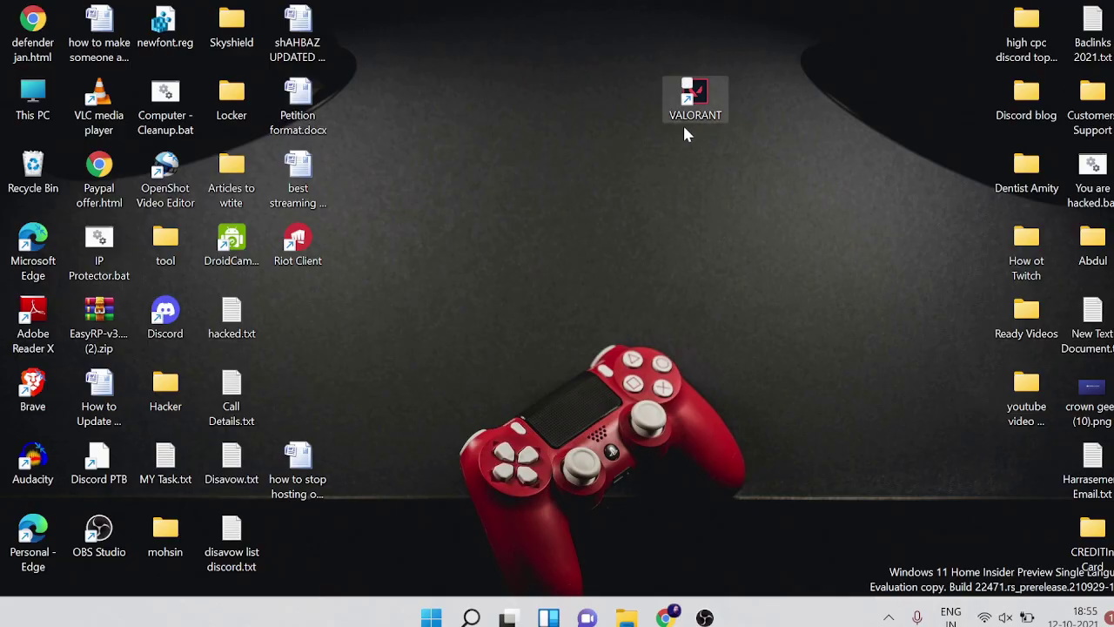
Open the compatibility properties of the VALORANT desktop shortcut
{"action": "left_click", "coordinate": [702, 110]}
{"action": "right_click", "coordinate": [702, 112]}
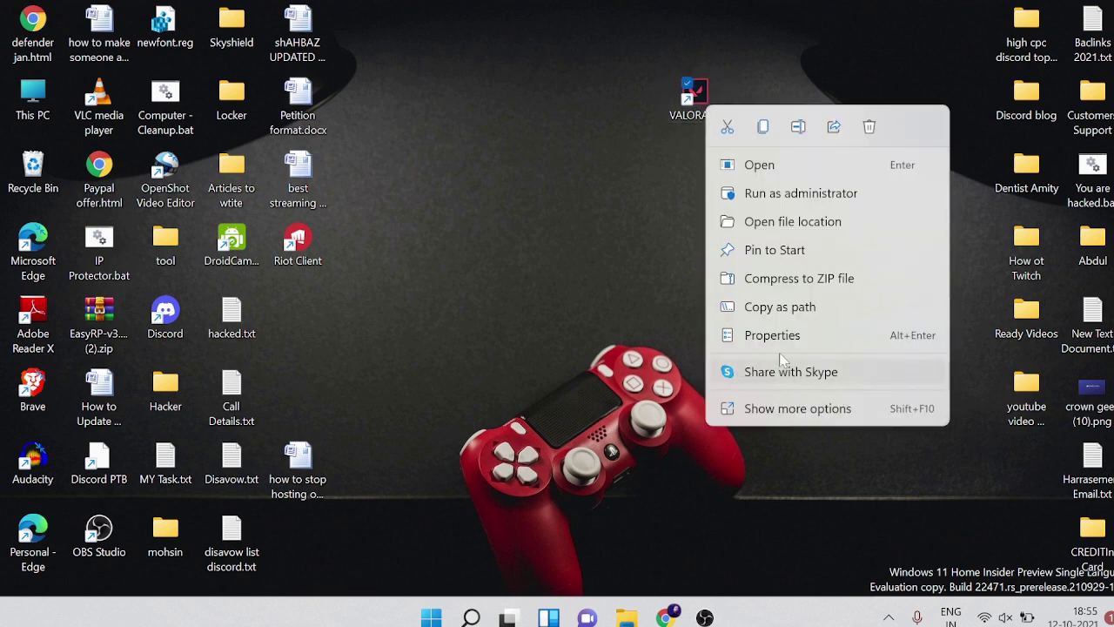
{"action": "left_click", "coordinate": [770, 336]}
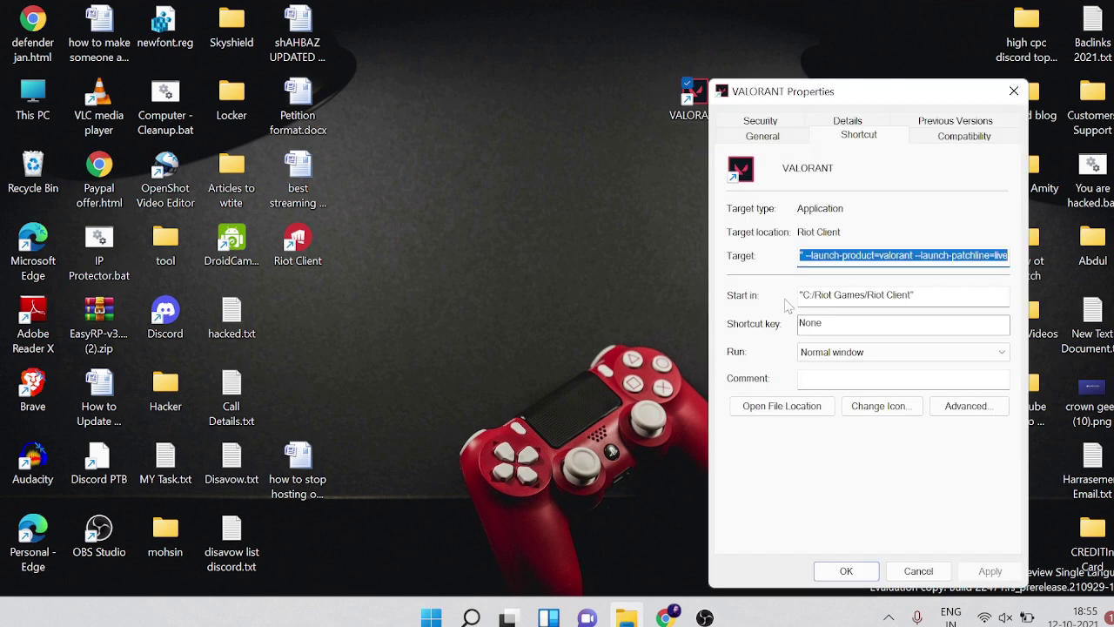
{"action": "left_click", "coordinate": [960, 139]}
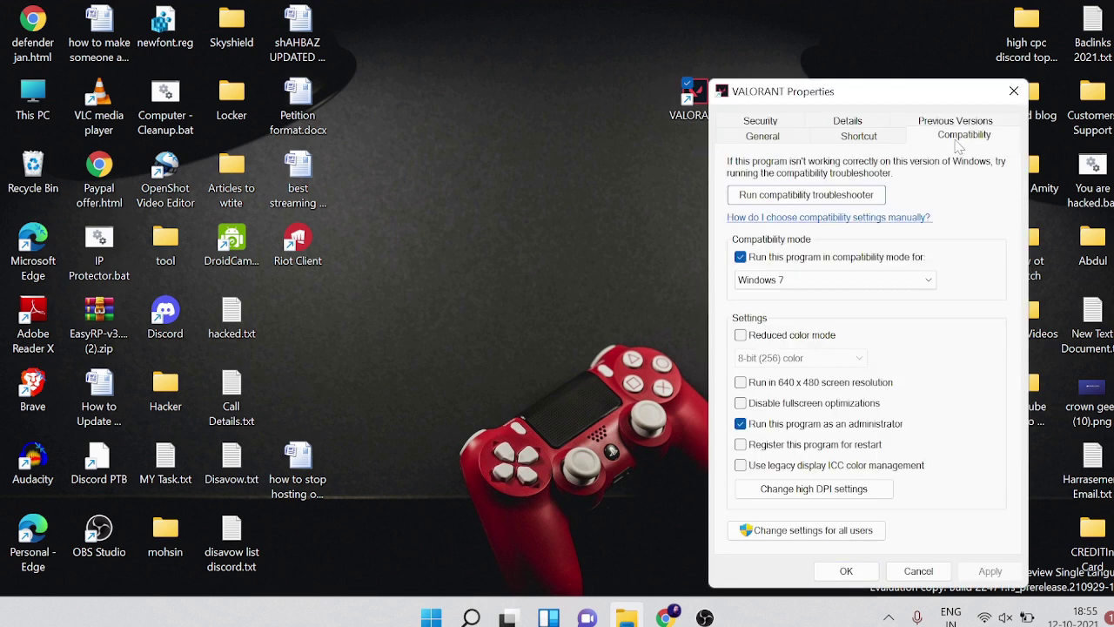
Try Windows 7 and Windows 8 as VALORANT's compatibility mode, and close the properties without saving
{"action": "left_click", "coordinate": [799, 279]}
{"action": "left_click", "coordinate": [801, 283]}
{"action": "scroll", "coordinate": [810, 288], "scroll_direction": "down", "scroll_amount": 1}
{"action": "left_click", "coordinate": [812, 286]}
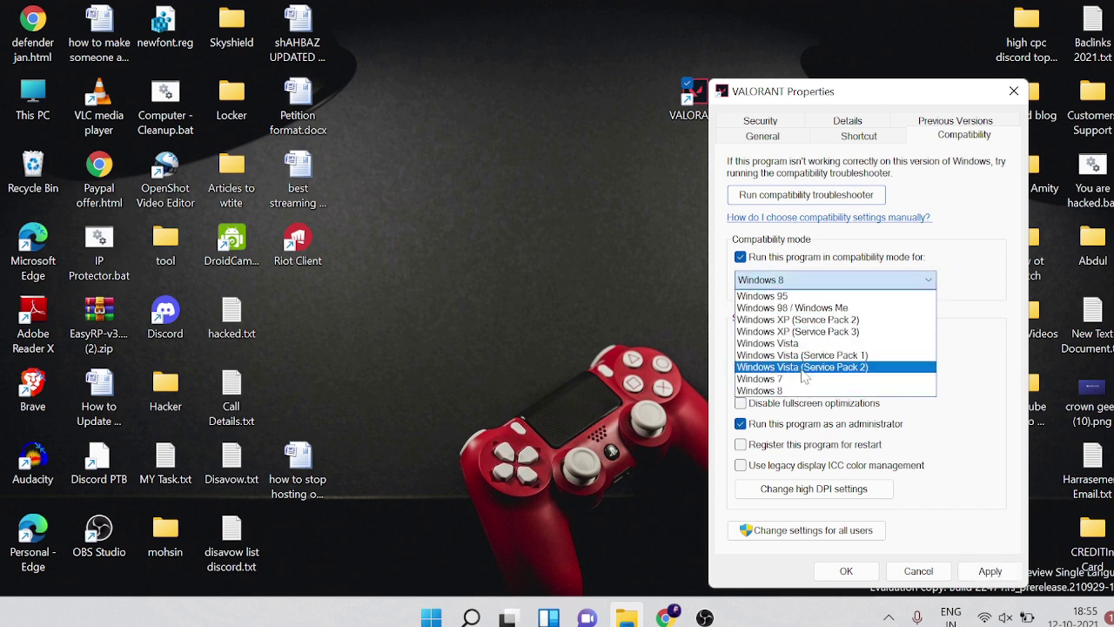
{"action": "left_click", "coordinate": [761, 379]}
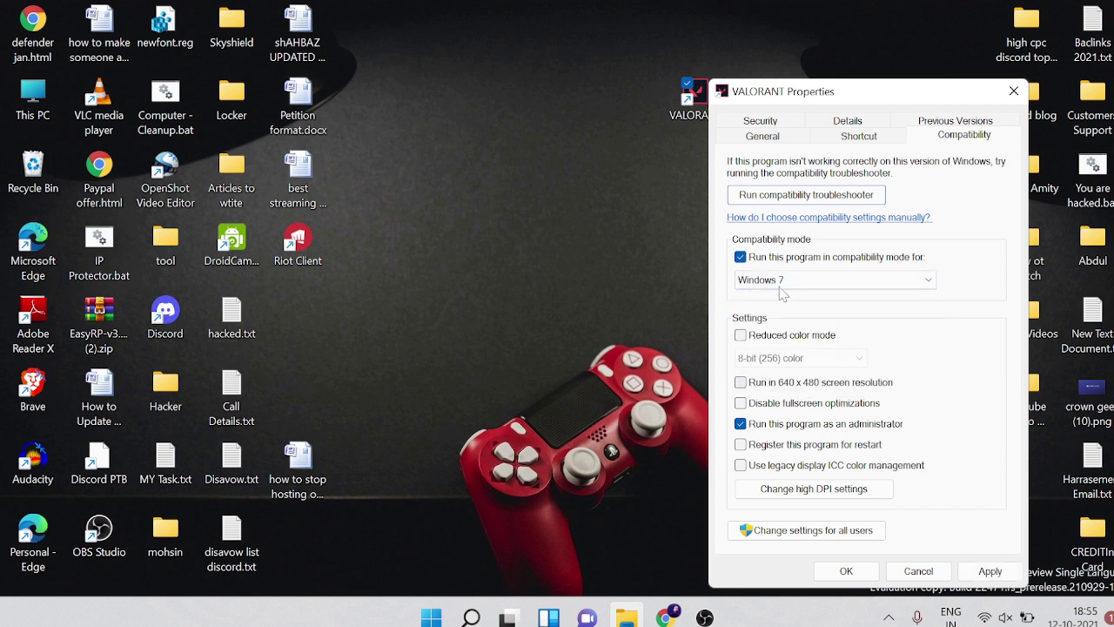
{"action": "left_click", "coordinate": [802, 282]}
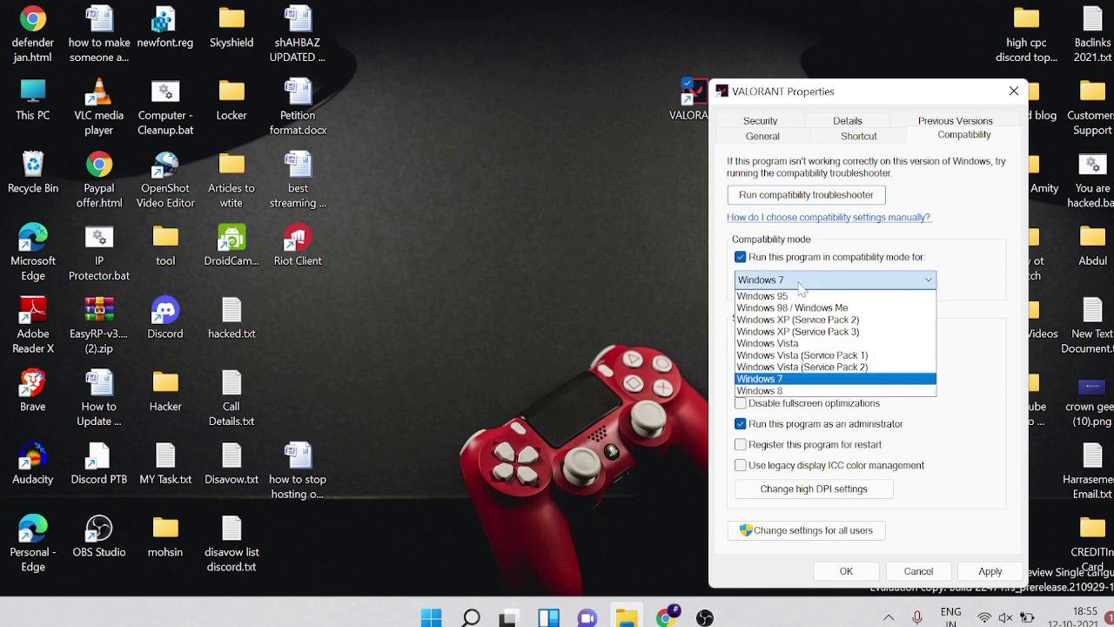
{"action": "left_click", "coordinate": [786, 391]}
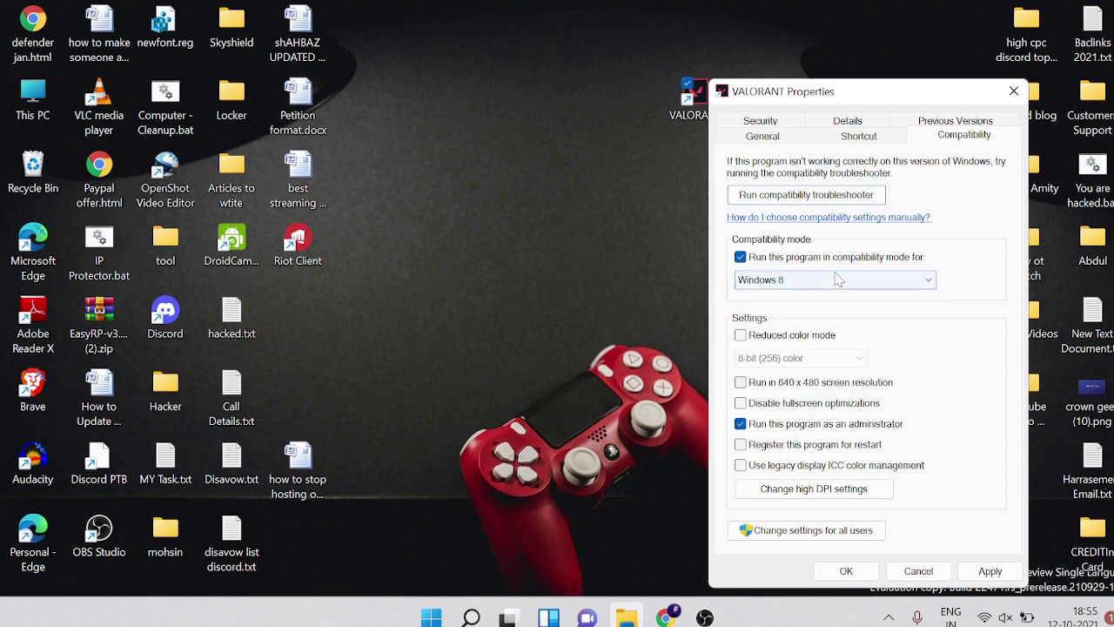
{"action": "left_click", "coordinate": [836, 279]}
{"action": "left_click", "coordinate": [831, 392]}
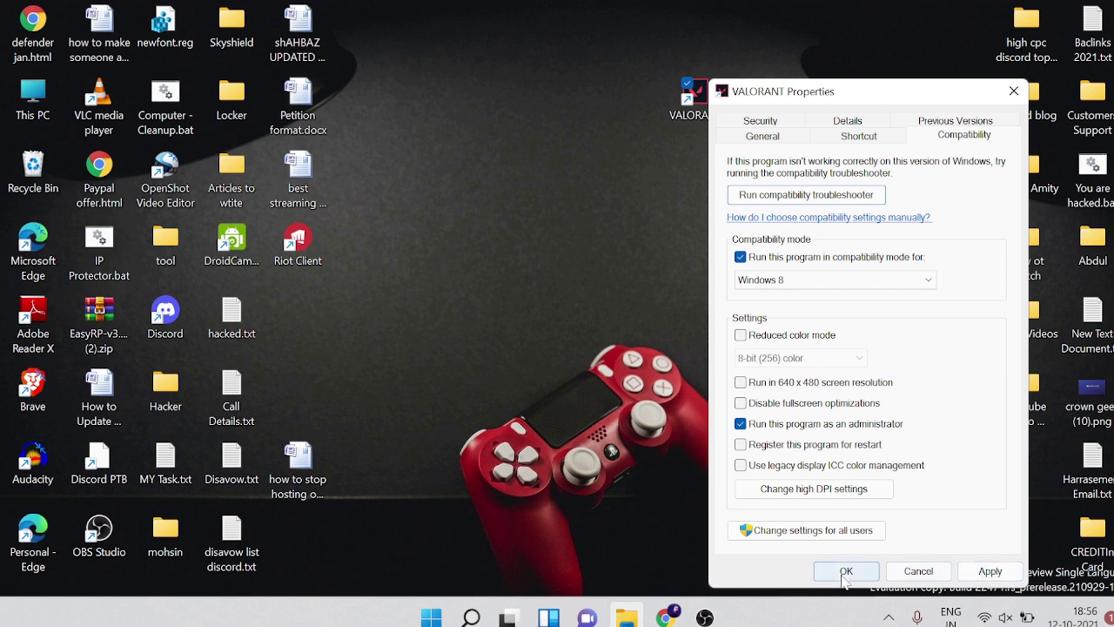
{"action": "left_click", "coordinate": [1014, 91]}
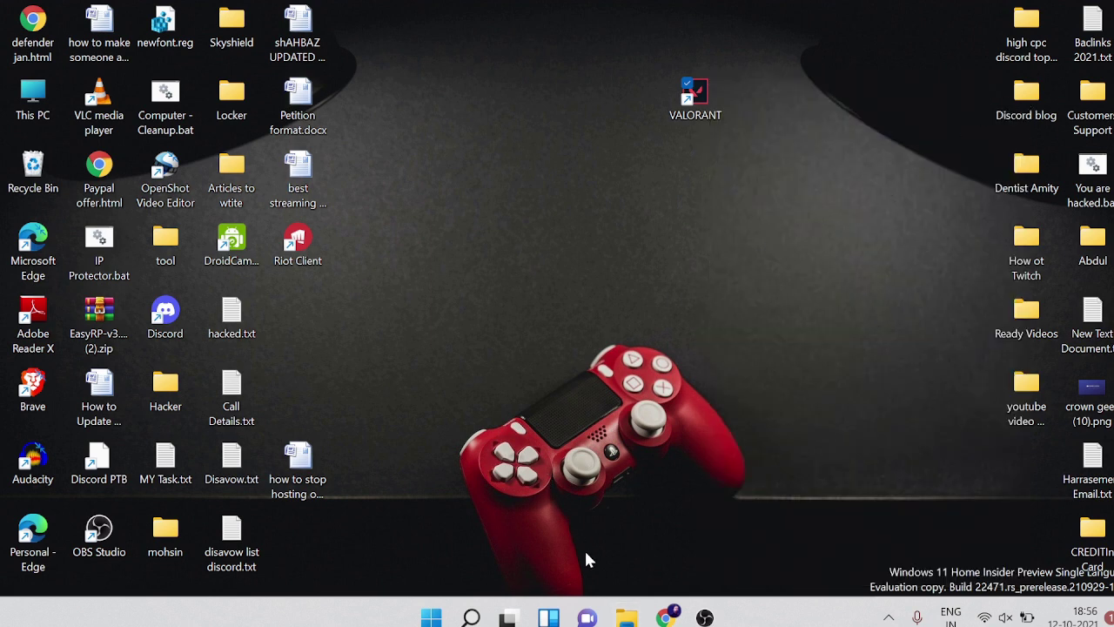
Hide the desktop icons
{"action": "right_click", "coordinate": [649, 198]}
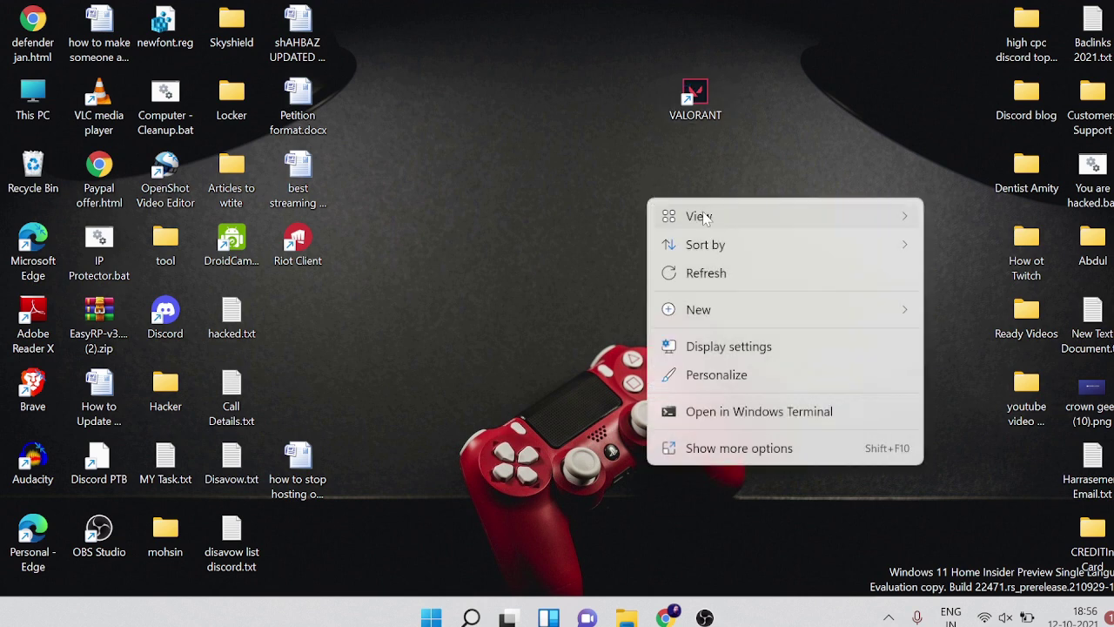
{"action": "mouse_move", "coordinate": [696, 215]}
{"action": "left_click", "coordinate": [768, 375]}
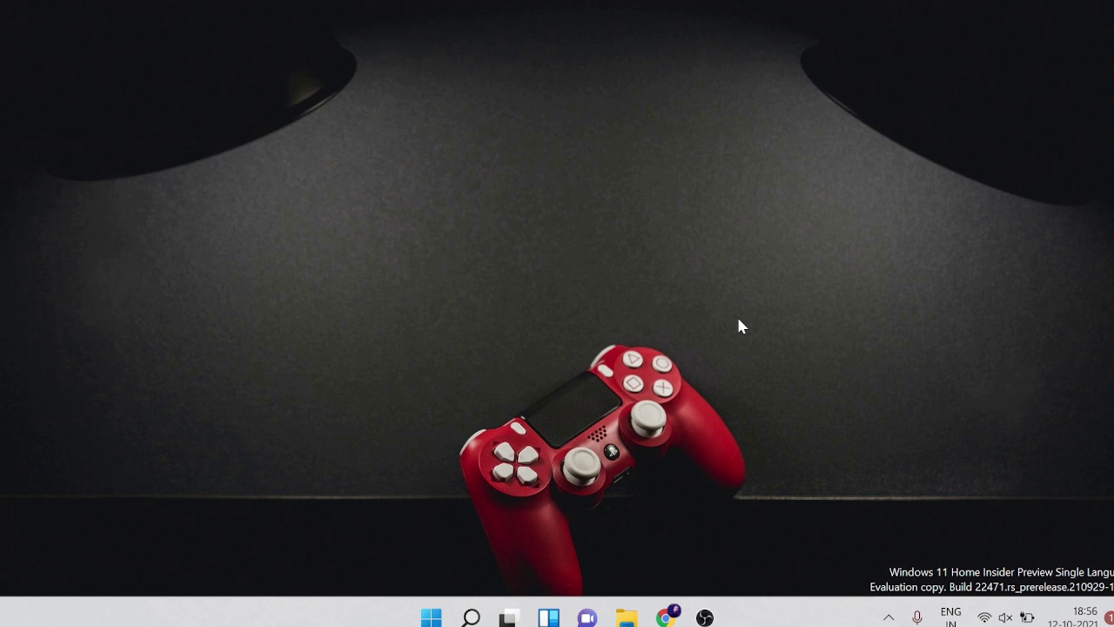
Search Windows for "game settings", open the Game Mode settings, and turn Game Mode off and back on
{"action": "left_click", "coordinate": [472, 616]}
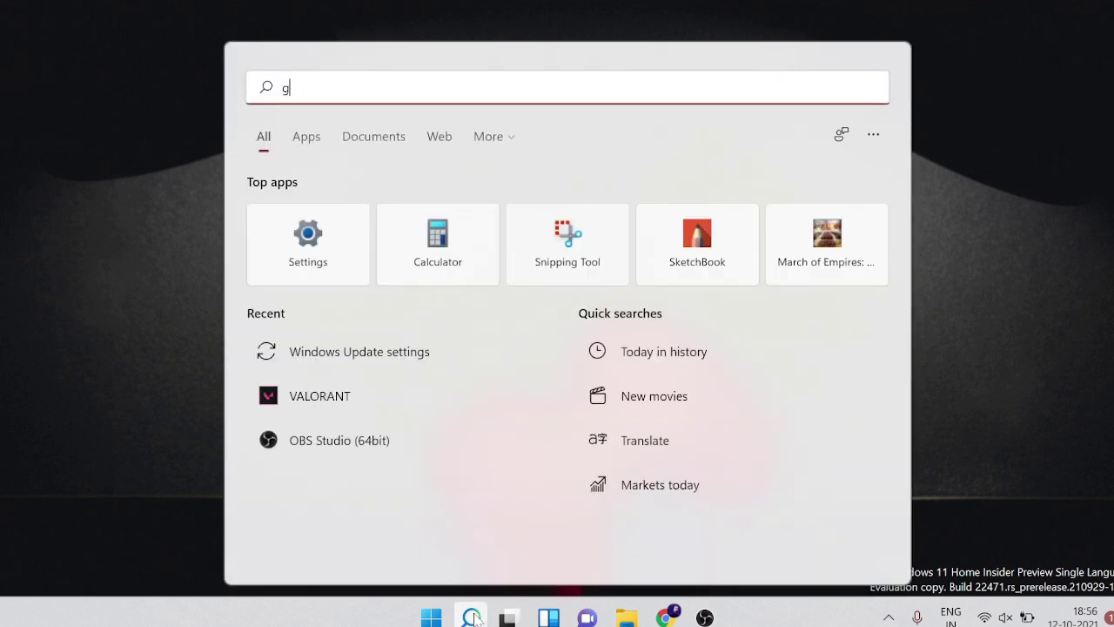
{"action": "type", "text": "game"}
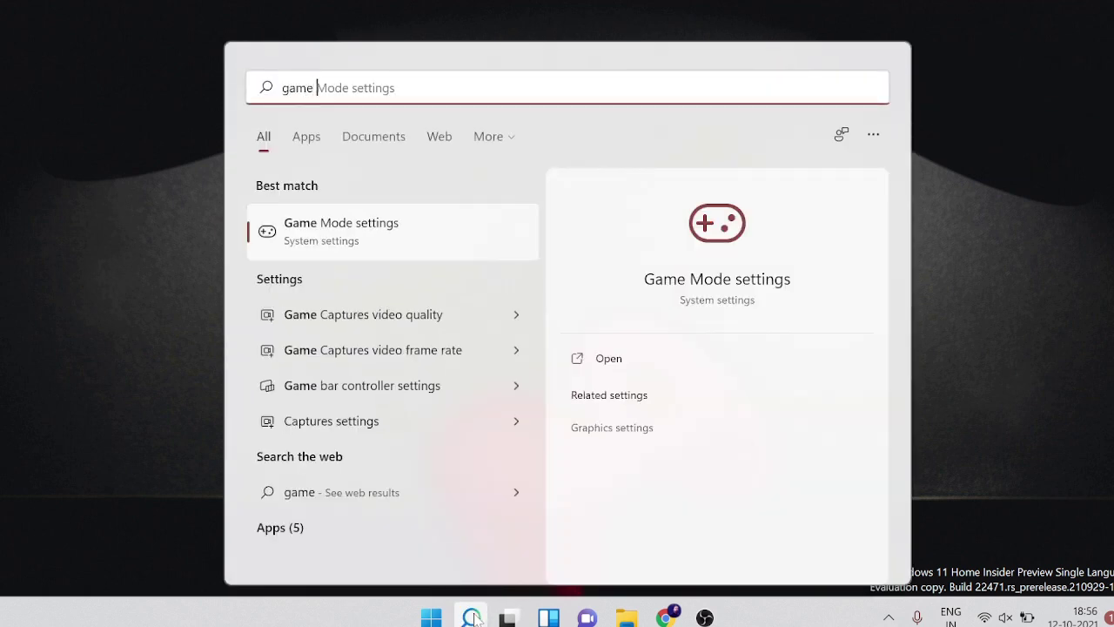
{"action": "type", "text": " settings"}
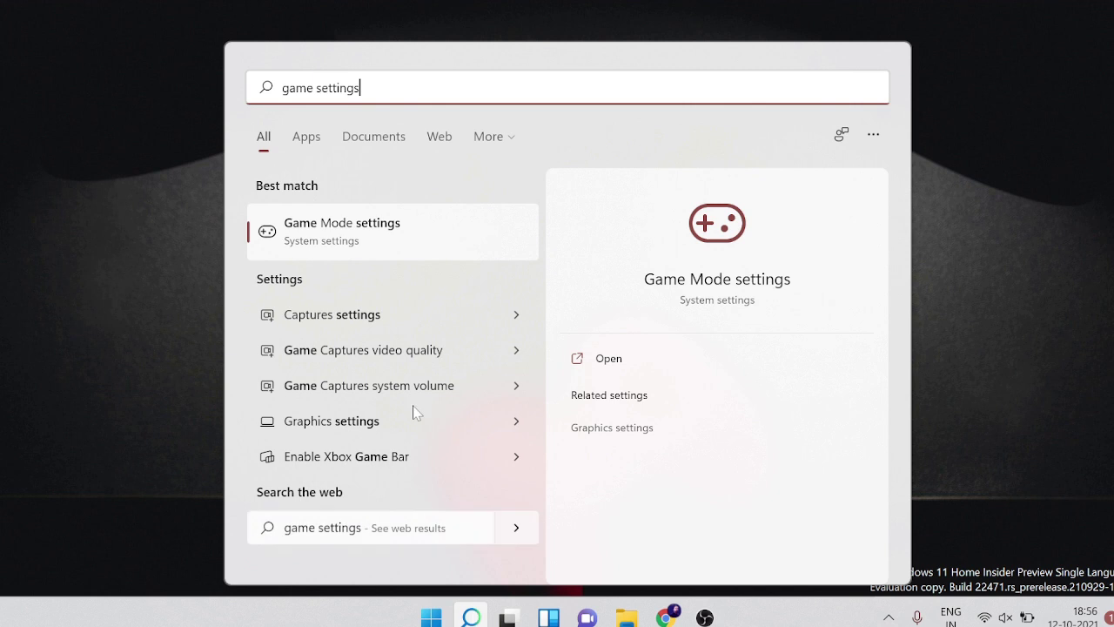
{"action": "left_click", "coordinate": [359, 230]}
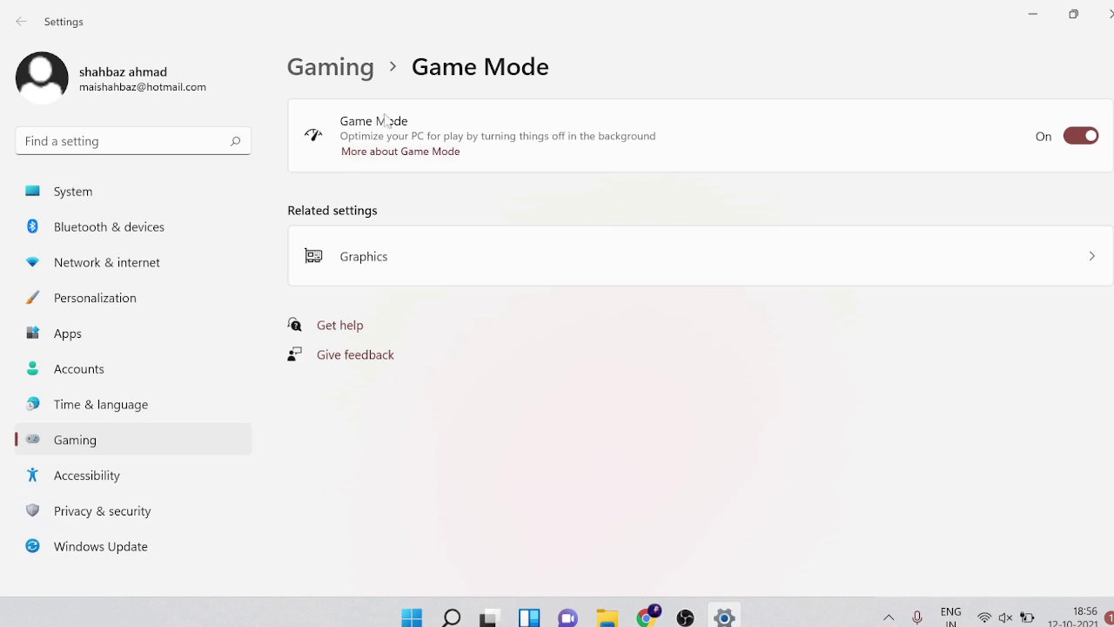
{"action": "left_click", "coordinate": [1077, 140]}
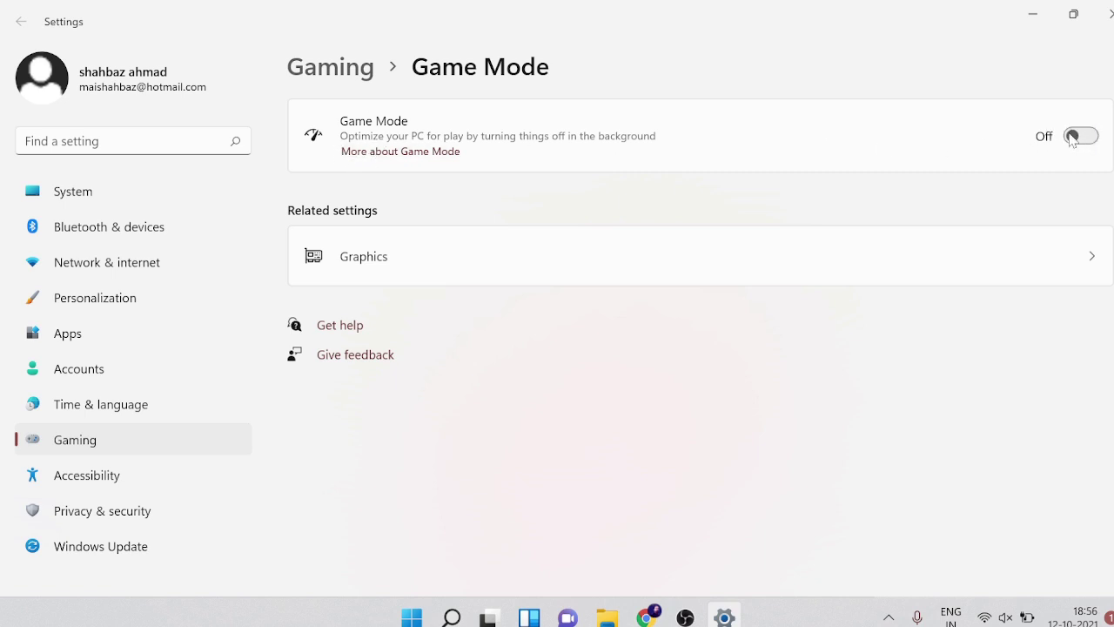
{"action": "left_click", "coordinate": [1077, 139]}
Add VALORANT-Win64-Shipping.exe from C:\Riot Games\VALORANT\live\ShooterGame\Binaries\Win64 as a desktop app in the Graphics settings
{"action": "left_click", "coordinate": [556, 272]}
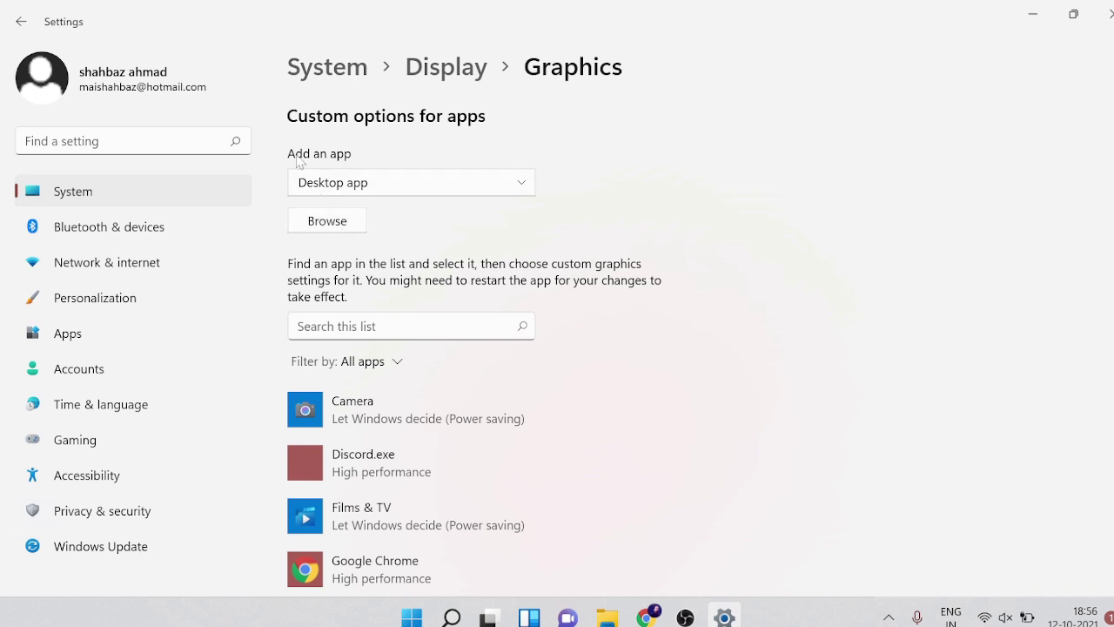
{"action": "left_click", "coordinate": [326, 230]}
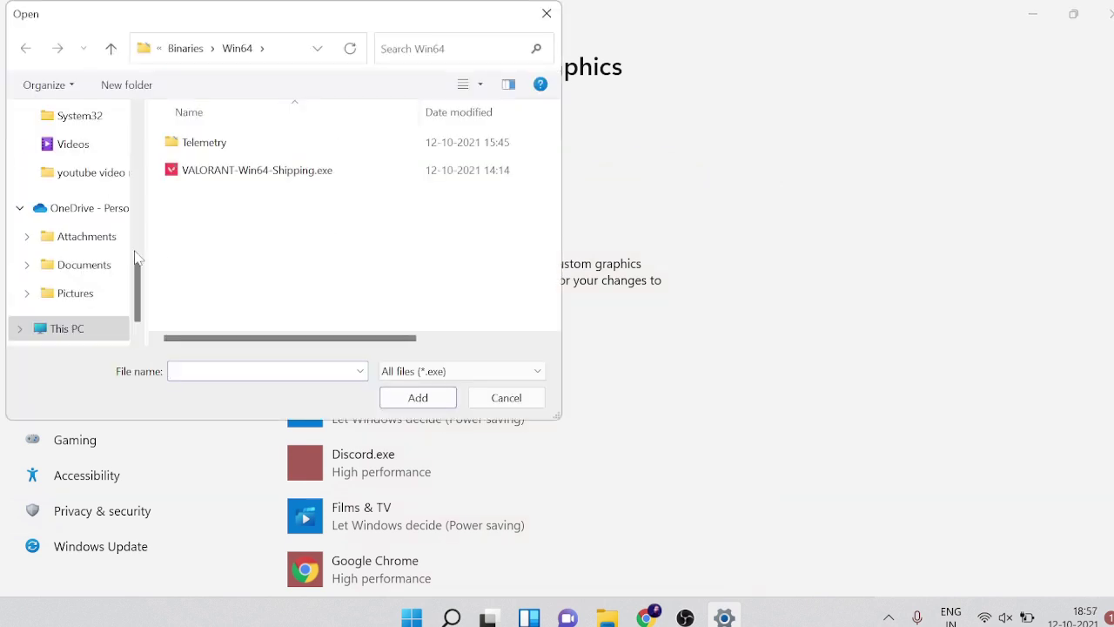
{"action": "left_click", "coordinate": [66, 338]}
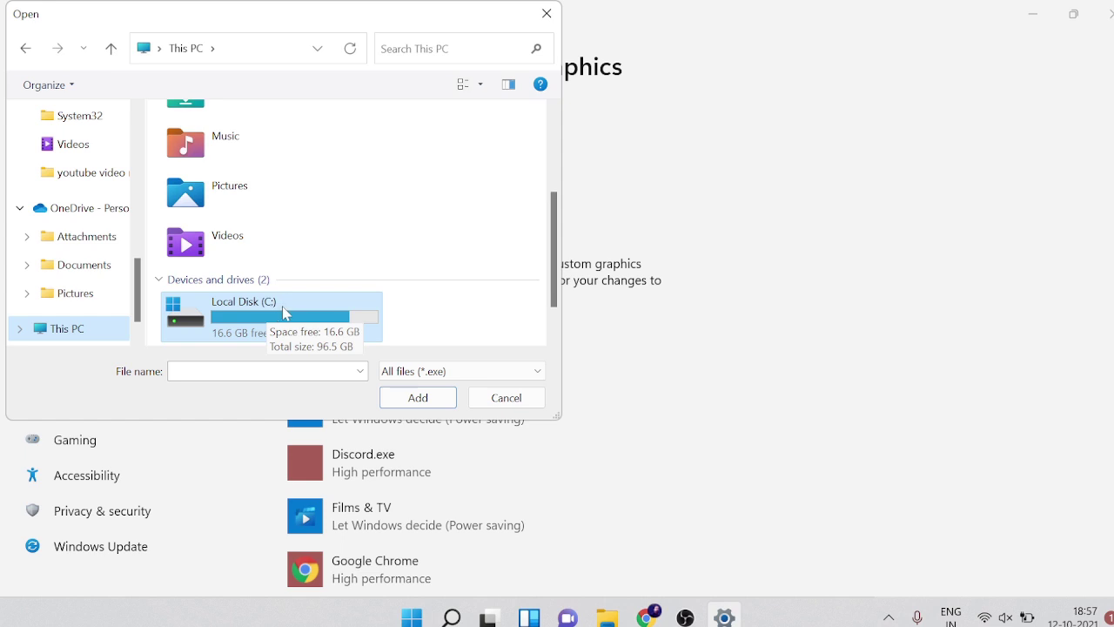
{"action": "double_click", "coordinate": [240, 313]}
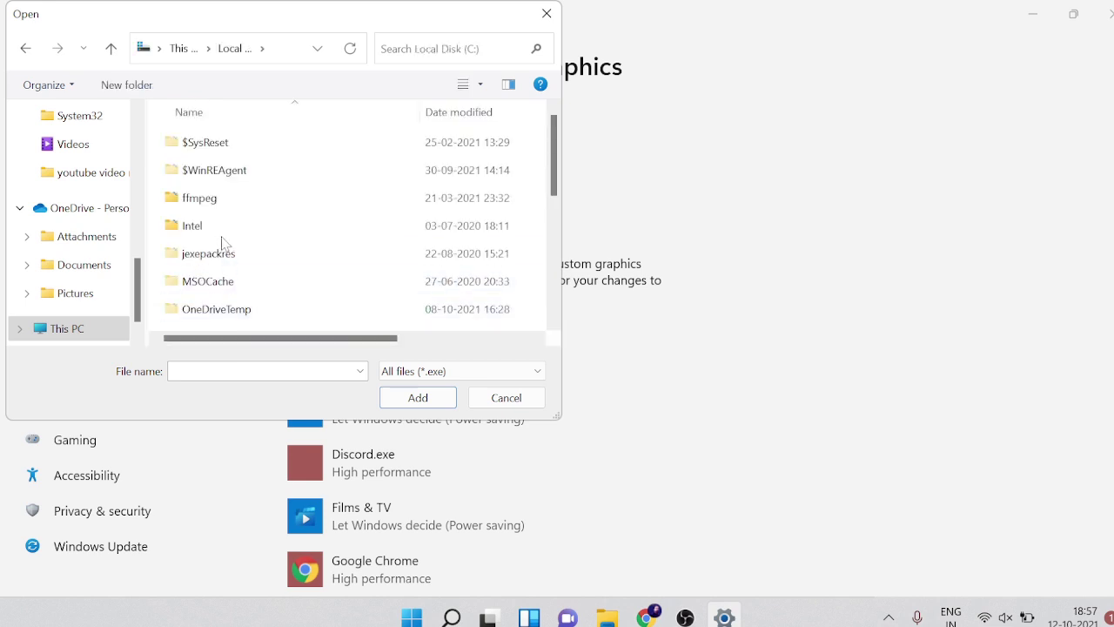
{"action": "key", "text": "r"}
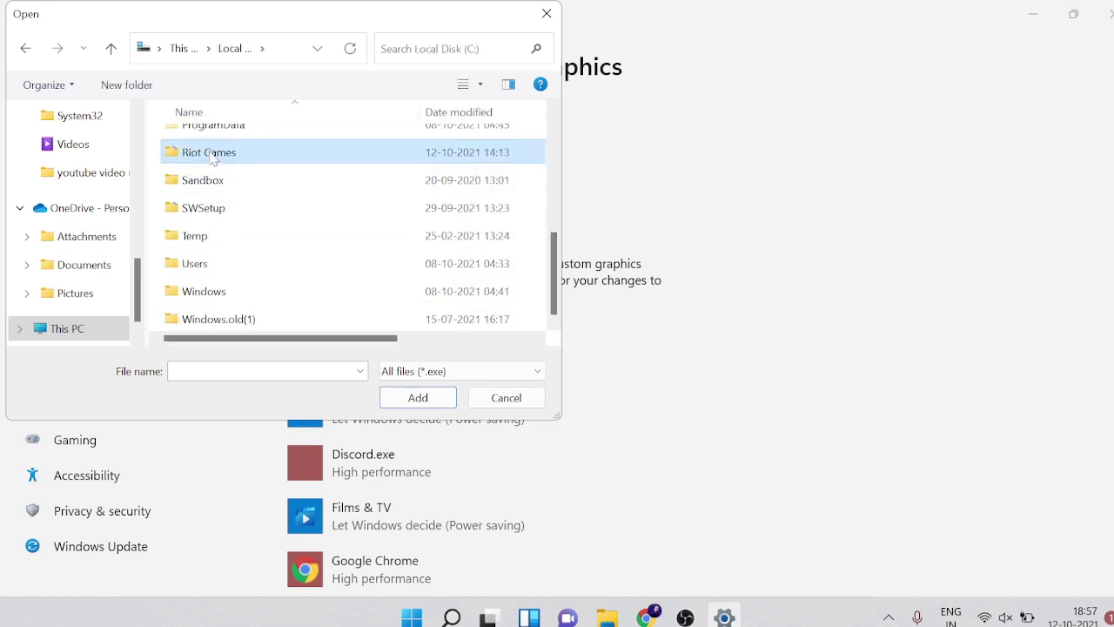
{"action": "double_click", "coordinate": [240, 155]}
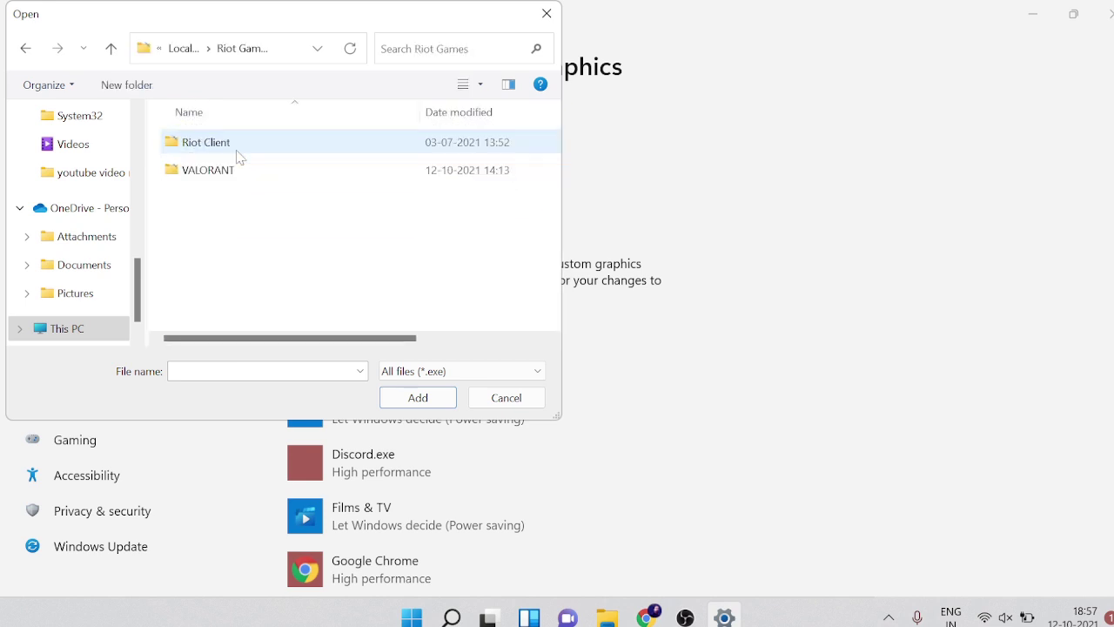
{"action": "double_click", "coordinate": [218, 171]}
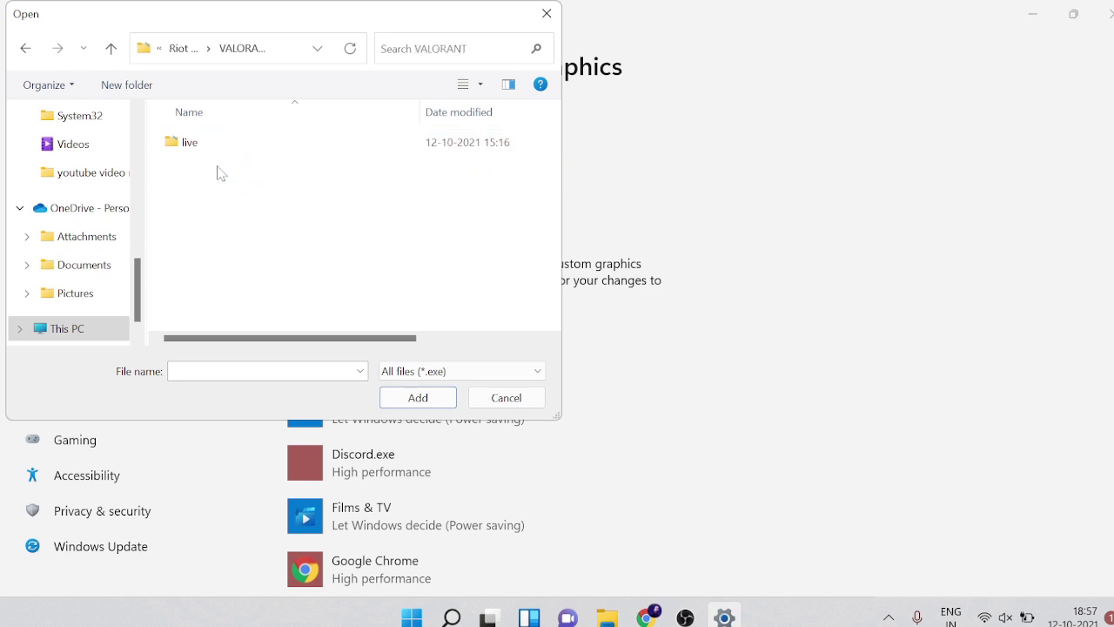
{"action": "double_click", "coordinate": [195, 146]}
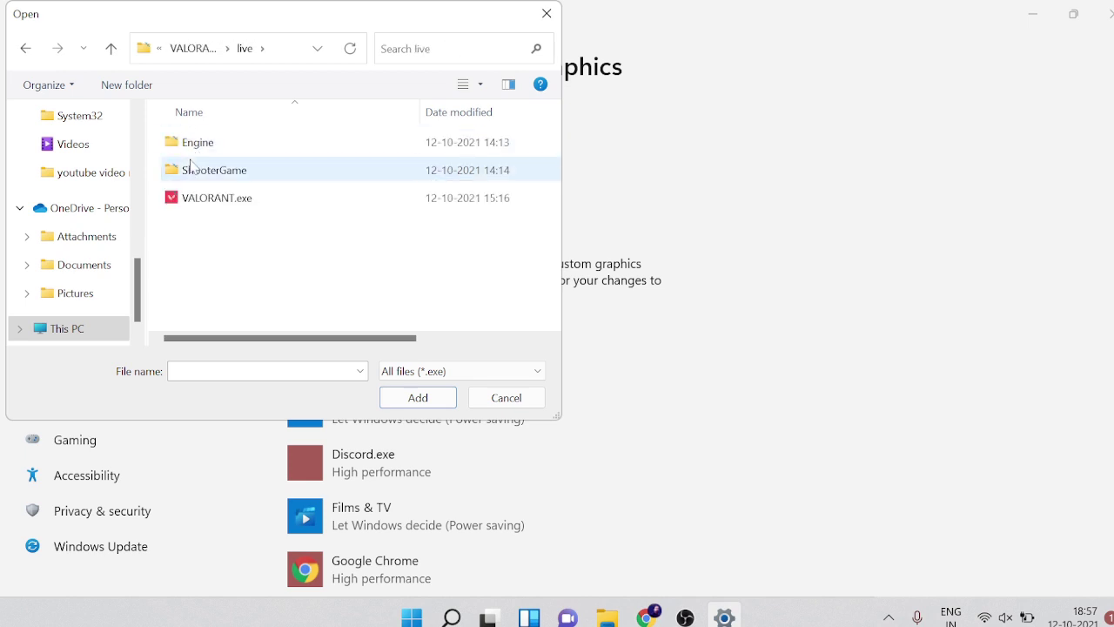
{"action": "double_click", "coordinate": [237, 173]}
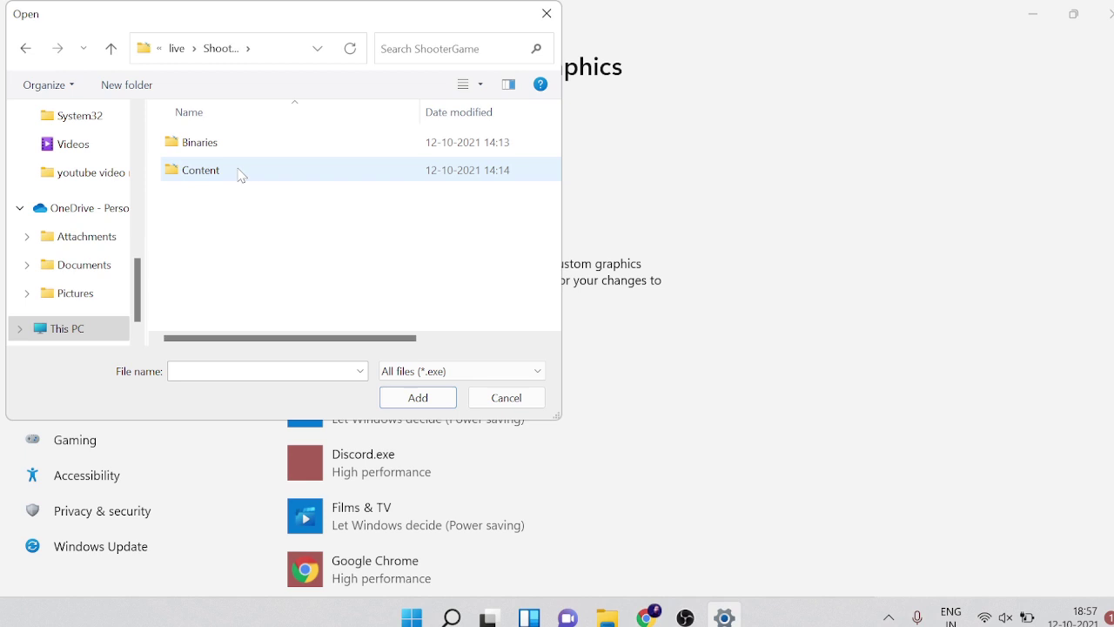
{"action": "double_click", "coordinate": [218, 144]}
{"action": "double_click", "coordinate": [217, 143]}
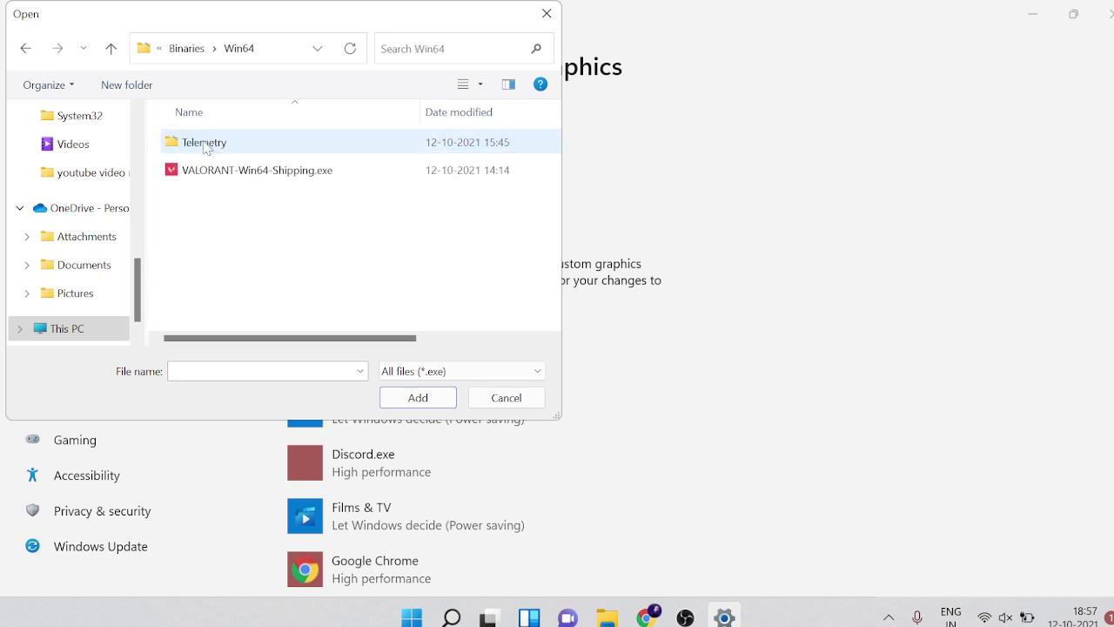
{"action": "left_click", "coordinate": [215, 178]}
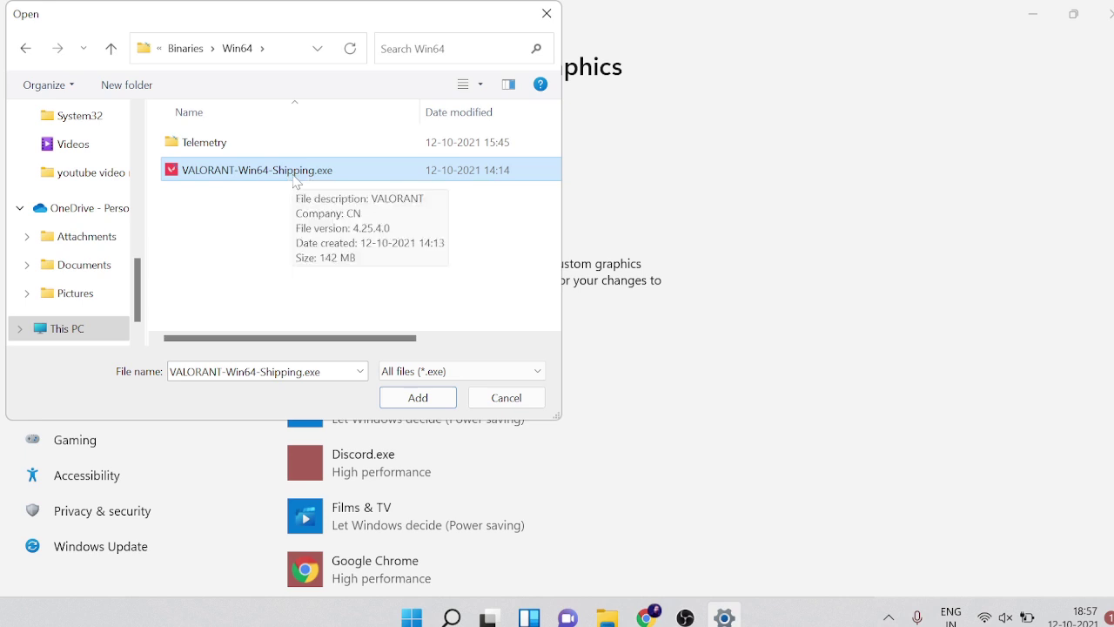
{"action": "left_click", "coordinate": [418, 397]}
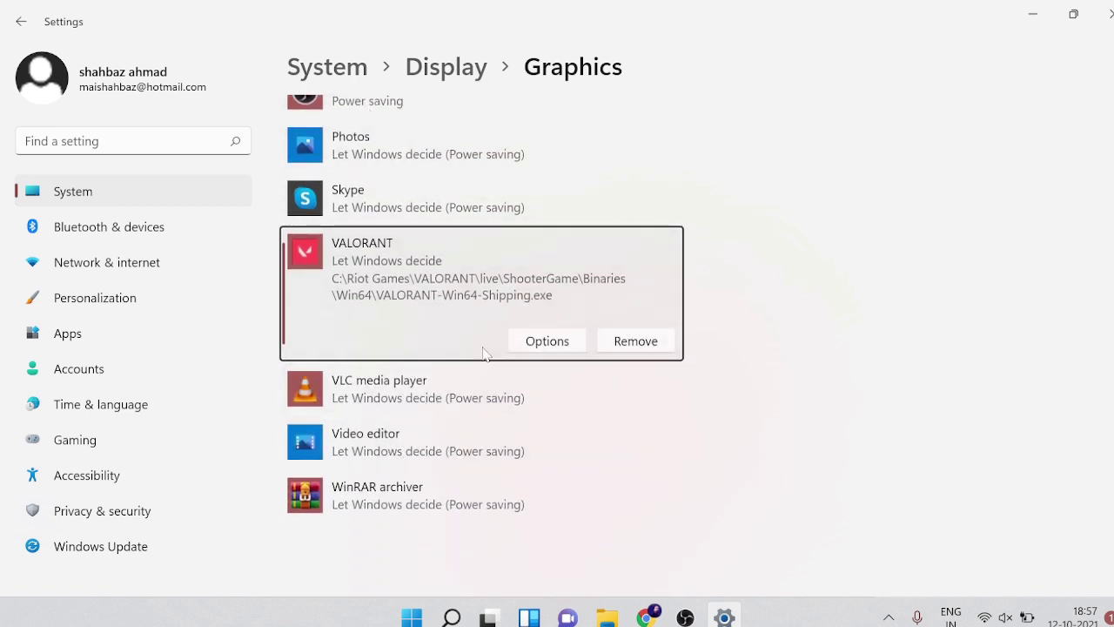
Set VALORANT's graphics preference to High performance and save it
{"action": "left_click", "coordinate": [551, 345]}
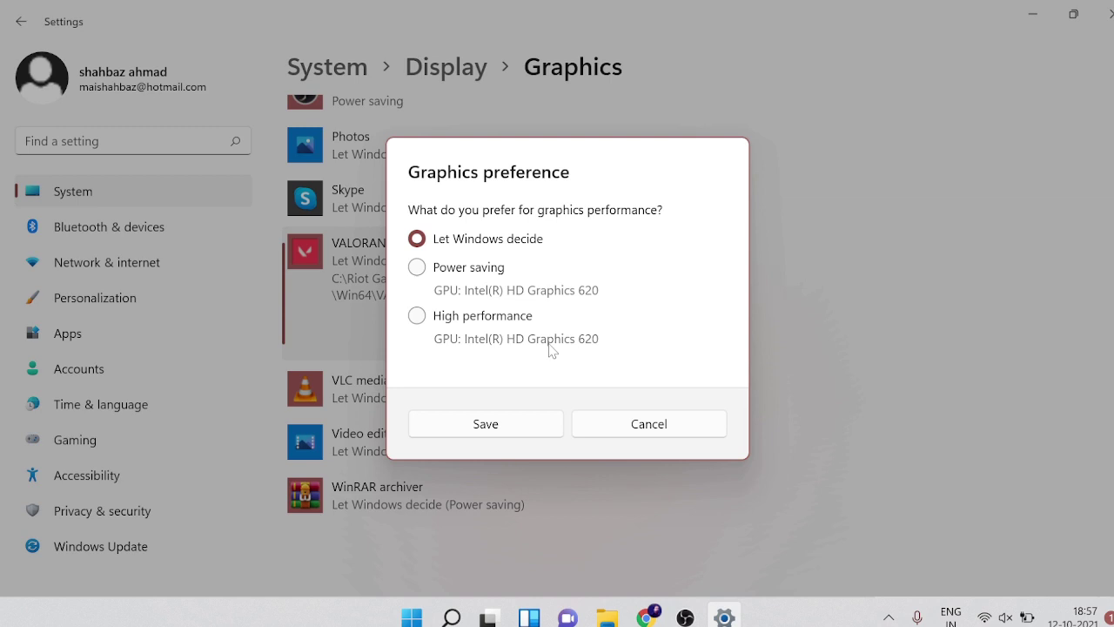
{"action": "left_click", "coordinate": [418, 318]}
{"action": "left_click", "coordinate": [496, 424]}
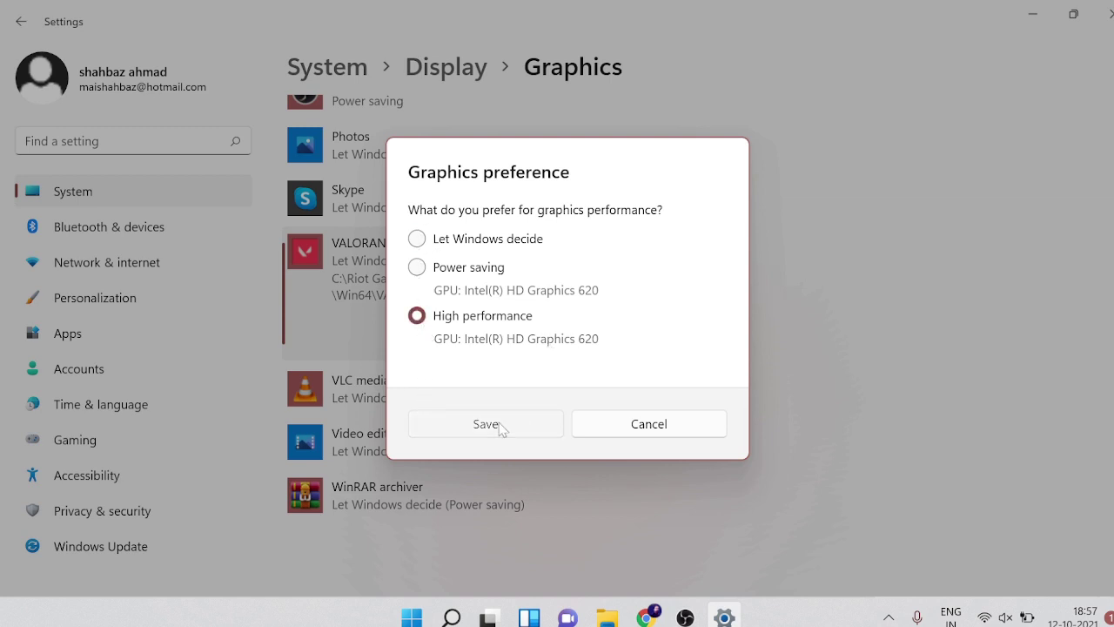
Close the current Settings window, search Windows for "settings", and open the Apps & features settings
{"action": "left_click", "coordinate": [1104, 14]}
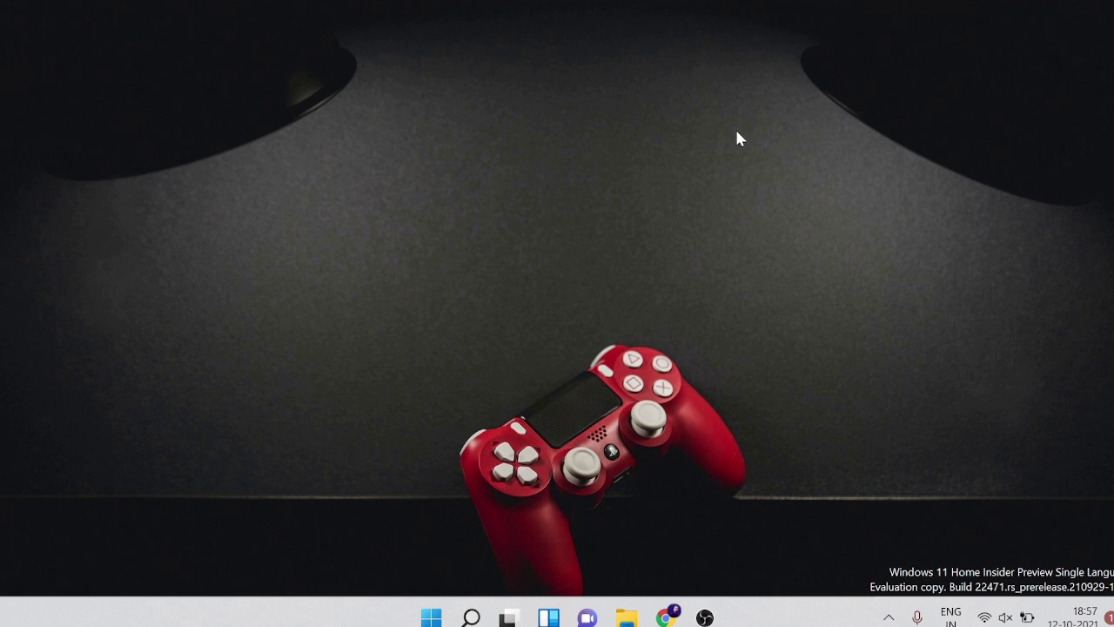
{"action": "left_click", "coordinate": [470, 619]}
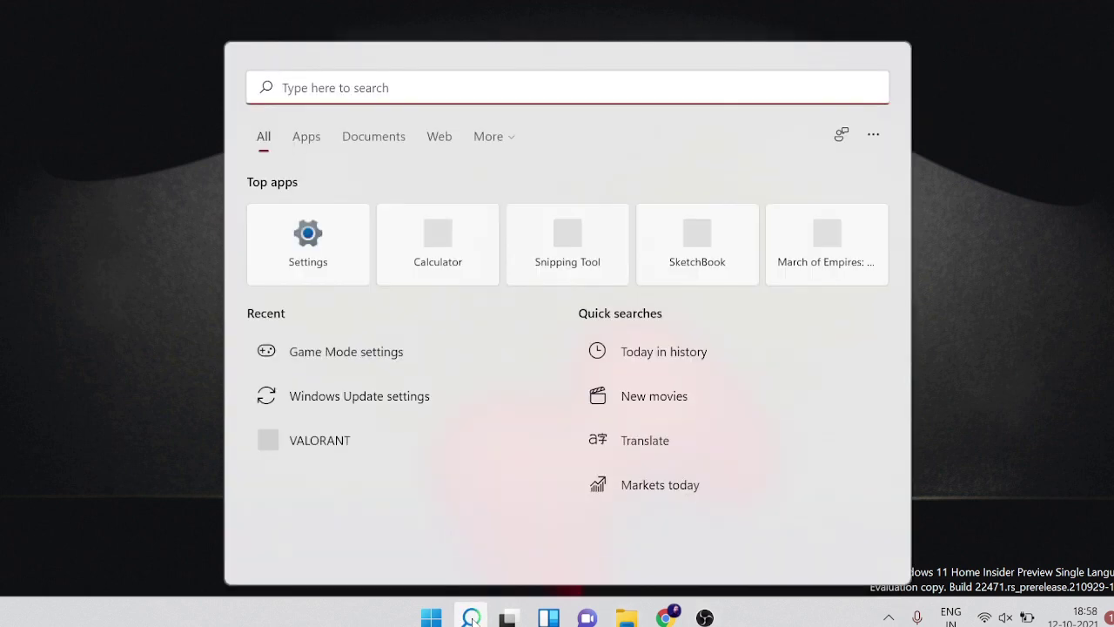
{"action": "type", "text": "set"}
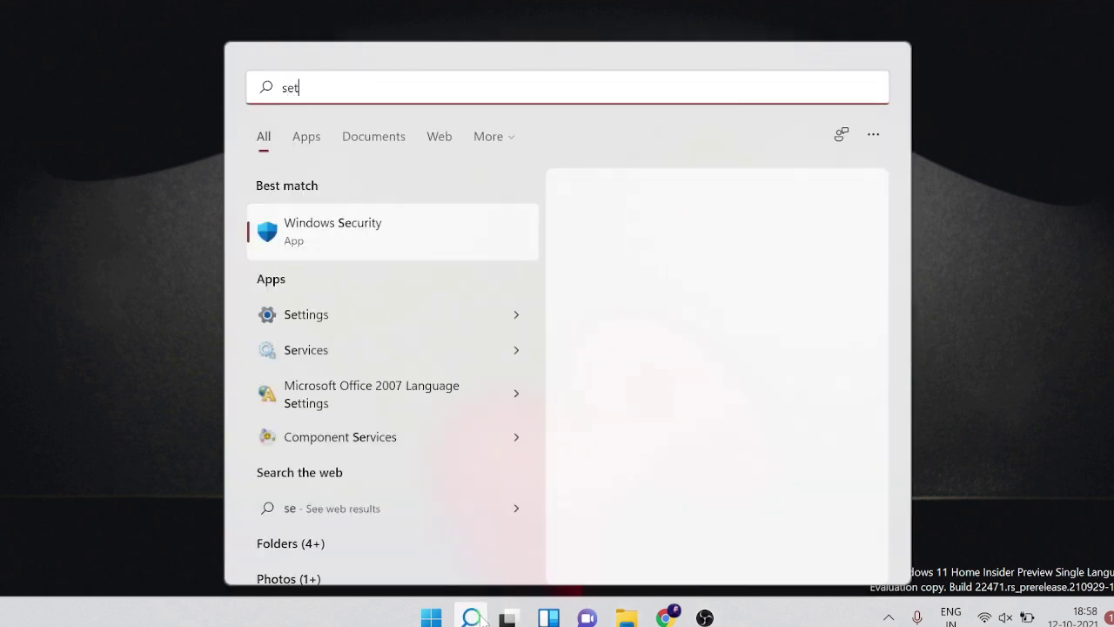
{"action": "type", "text": "tings"}
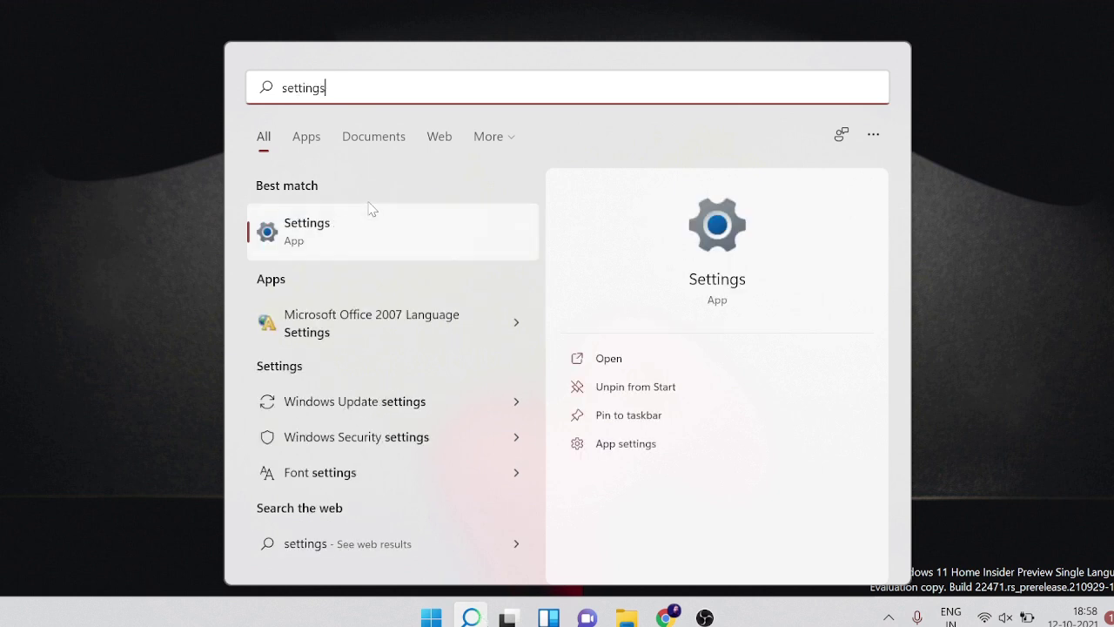
{"action": "left_click", "coordinate": [368, 231]}
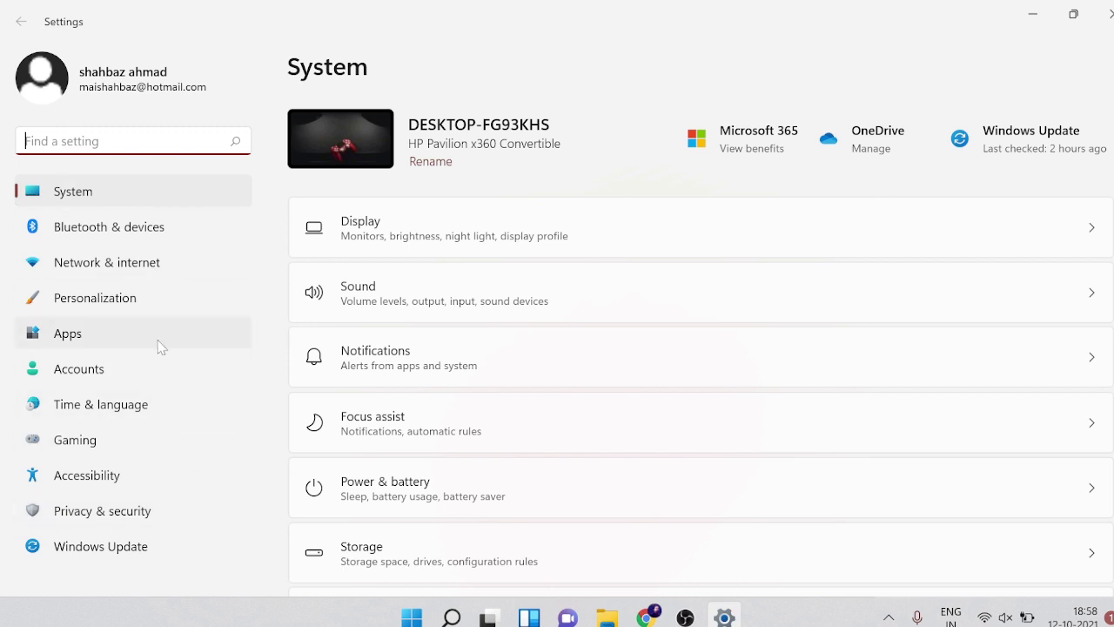
{"action": "left_click", "coordinate": [94, 337]}
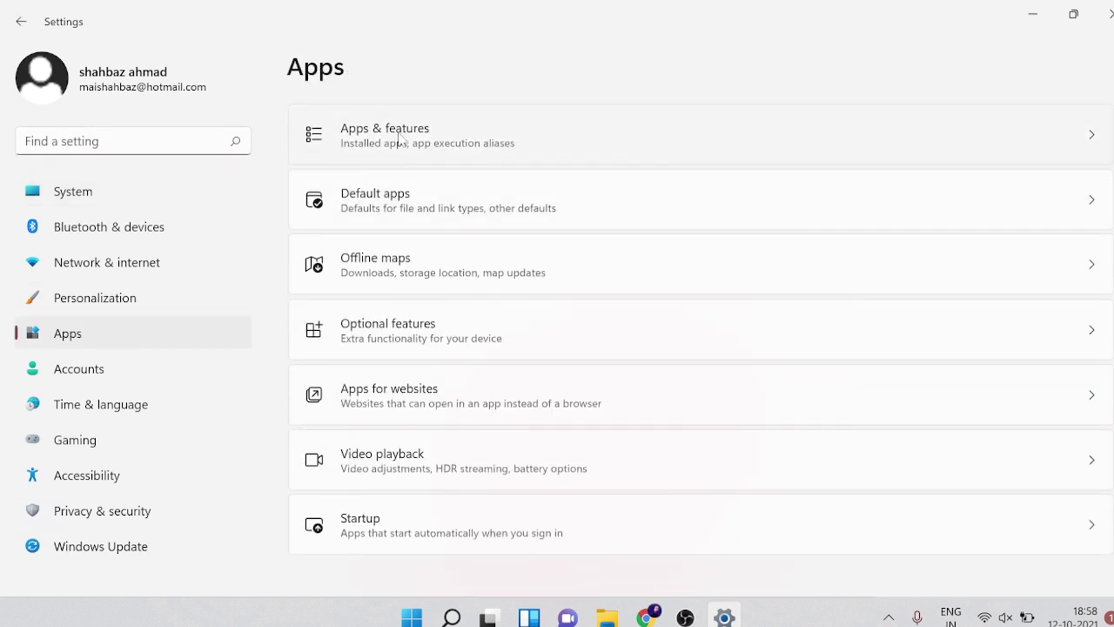
{"action": "left_click", "coordinate": [486, 142]}
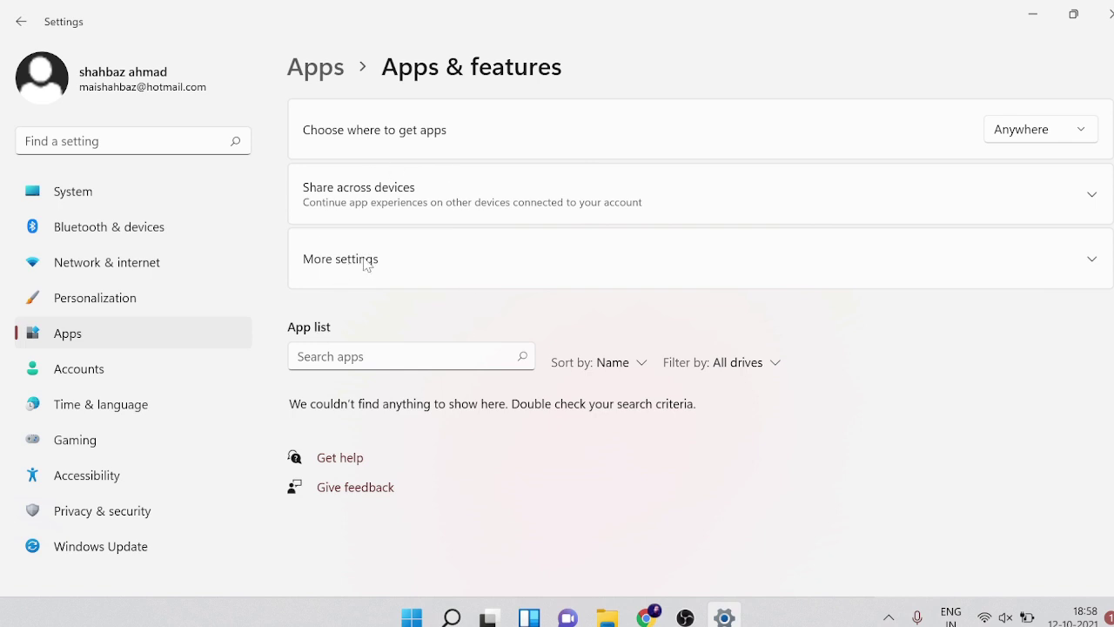
Set 3D Builder's background apps permission to Never in its advanced options and return to the app list
{"action": "scroll", "coordinate": [397, 309], "scroll_direction": "down", "scroll_amount": 2}
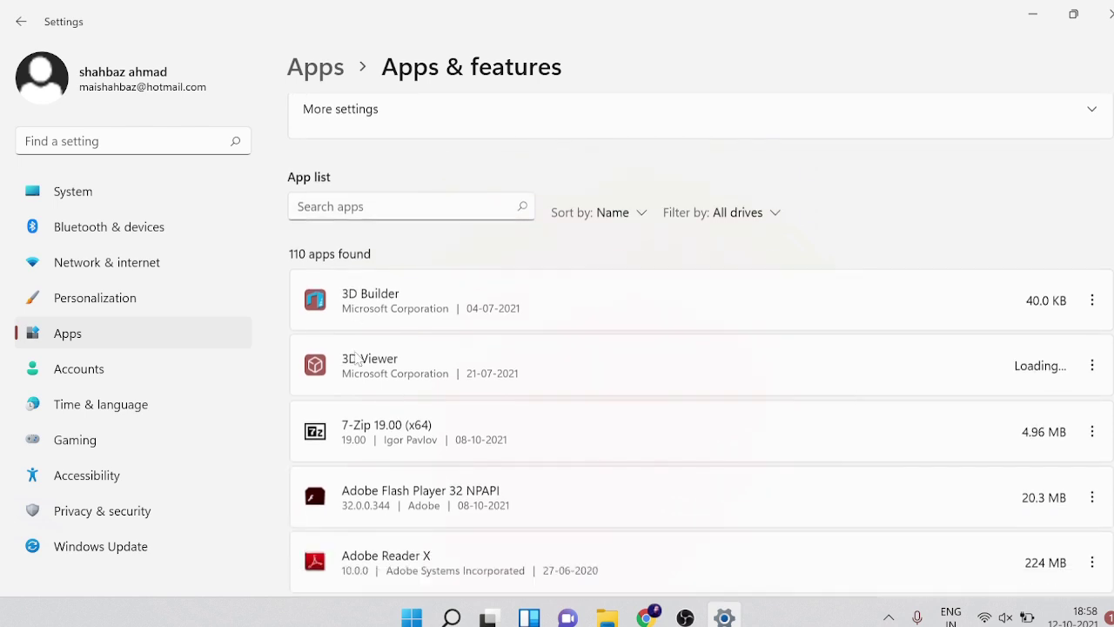
{"action": "scroll", "coordinate": [355, 358], "scroll_direction": "down", "scroll_amount": 1}
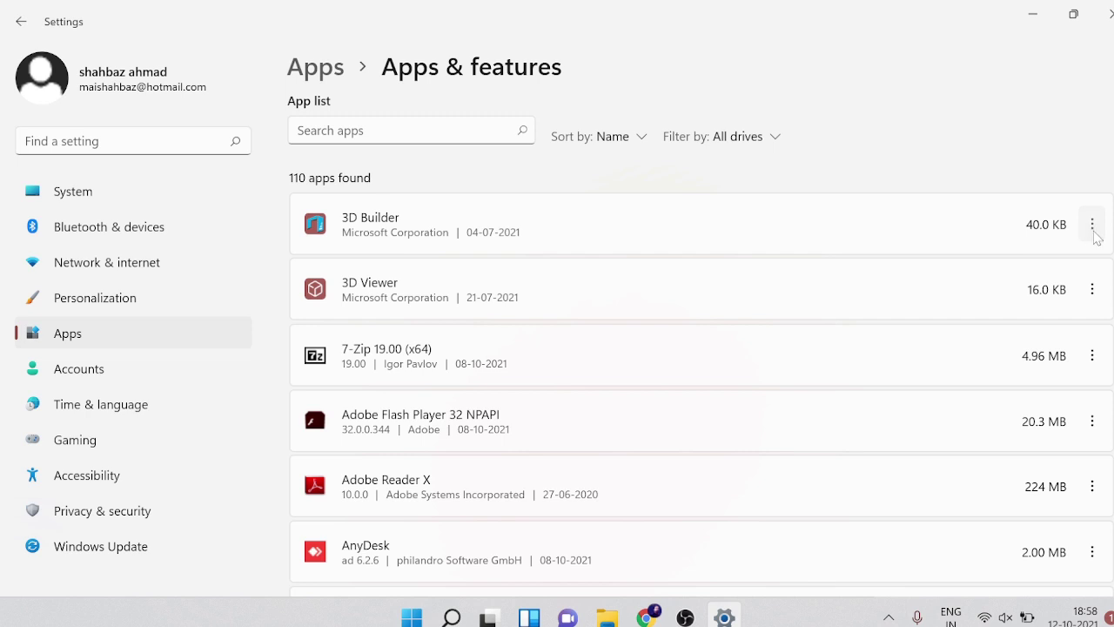
{"action": "left_click", "coordinate": [1094, 228]}
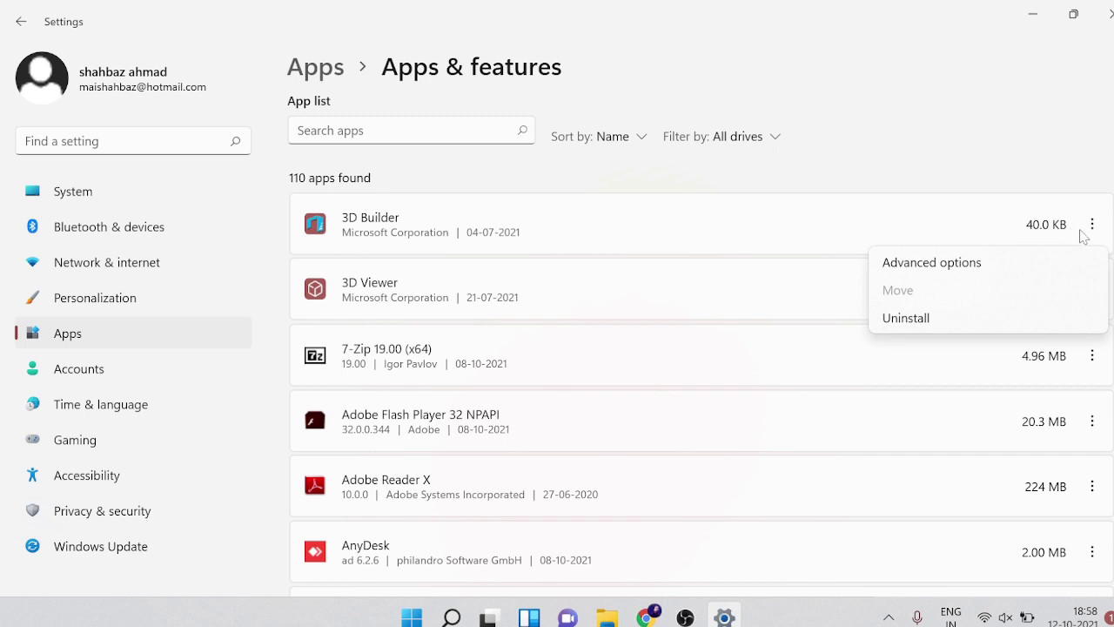
{"action": "left_click", "coordinate": [934, 268]}
{"action": "scroll", "coordinate": [331, 366], "scroll_direction": "down", "scroll_amount": 1}
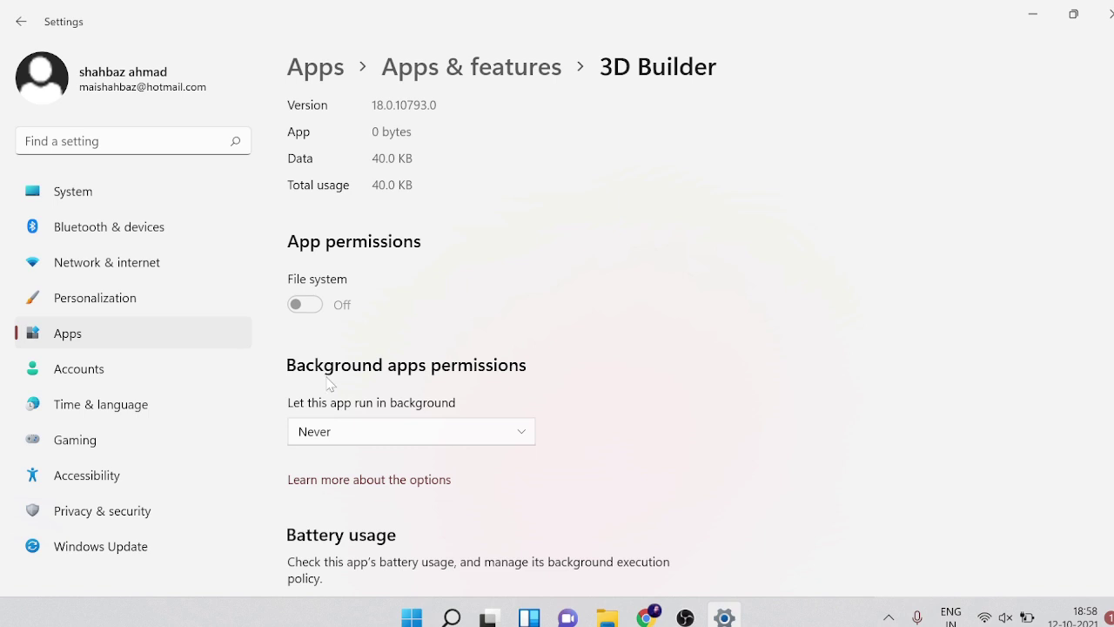
{"action": "scroll", "coordinate": [329, 383], "scroll_direction": "down", "scroll_amount": 1}
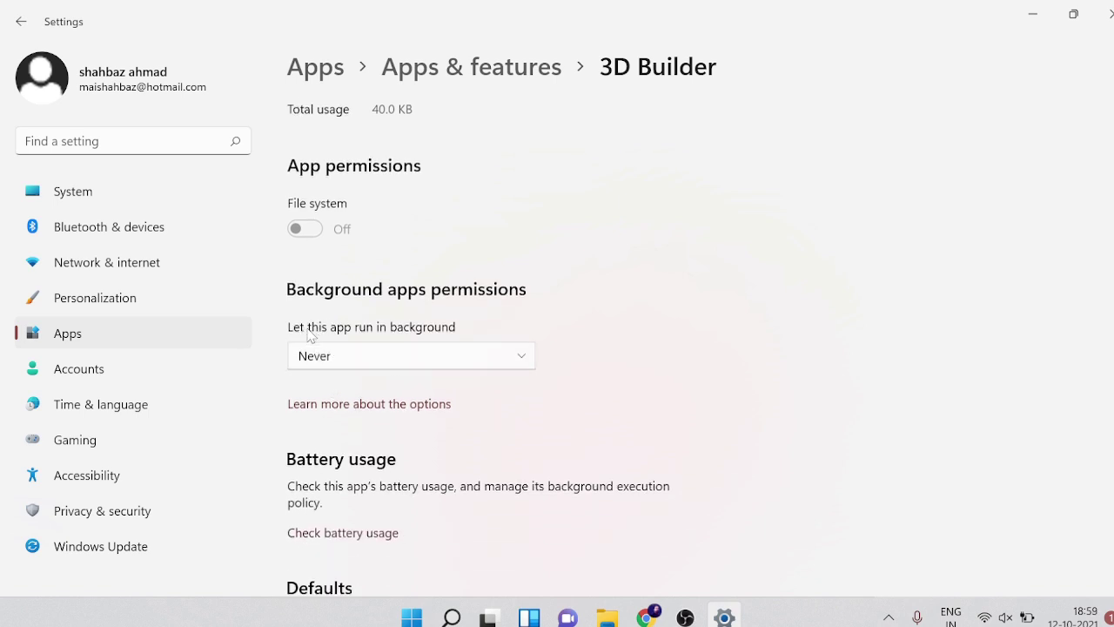
{"action": "left_click", "coordinate": [403, 355]}
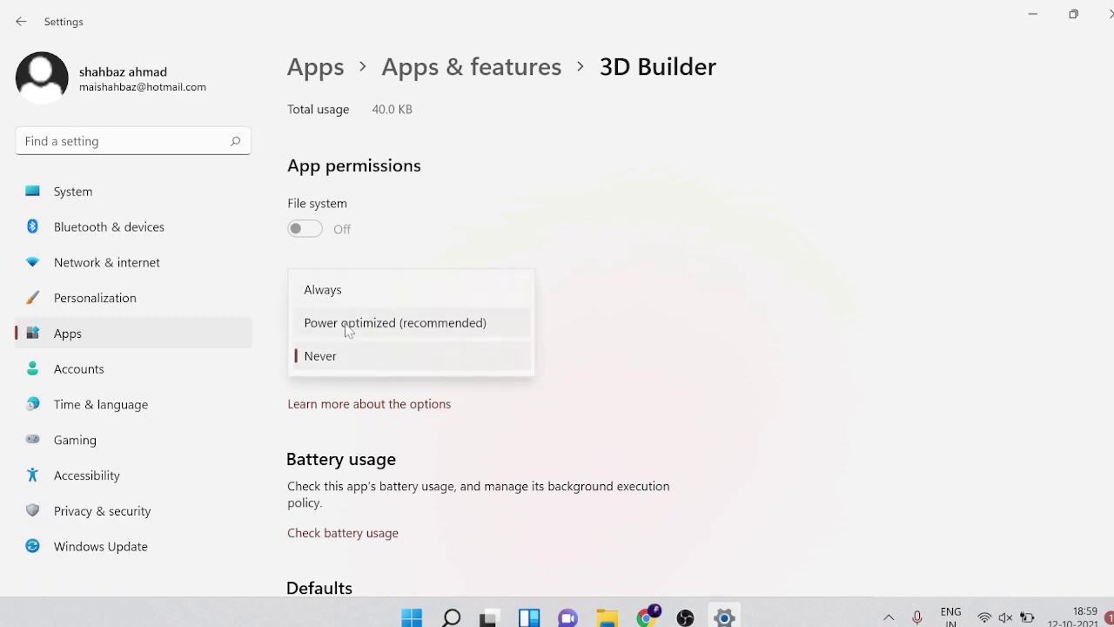
{"action": "left_click", "coordinate": [609, 362]}
{"action": "left_click", "coordinate": [442, 359]}
{"action": "left_click", "coordinate": [361, 362]}
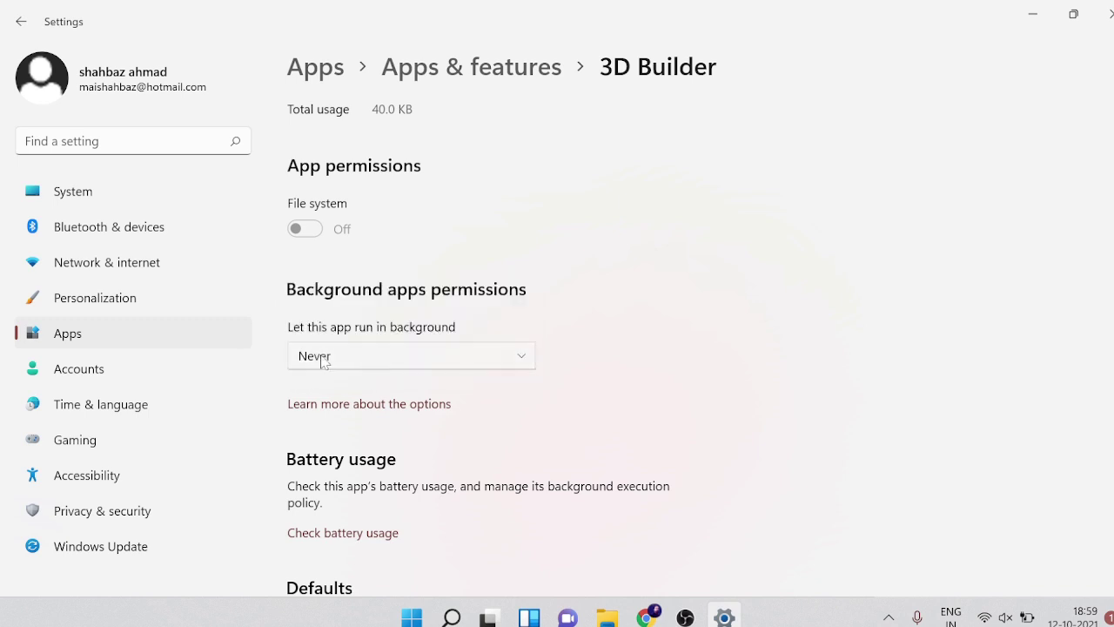
{"action": "left_click", "coordinate": [18, 21]}
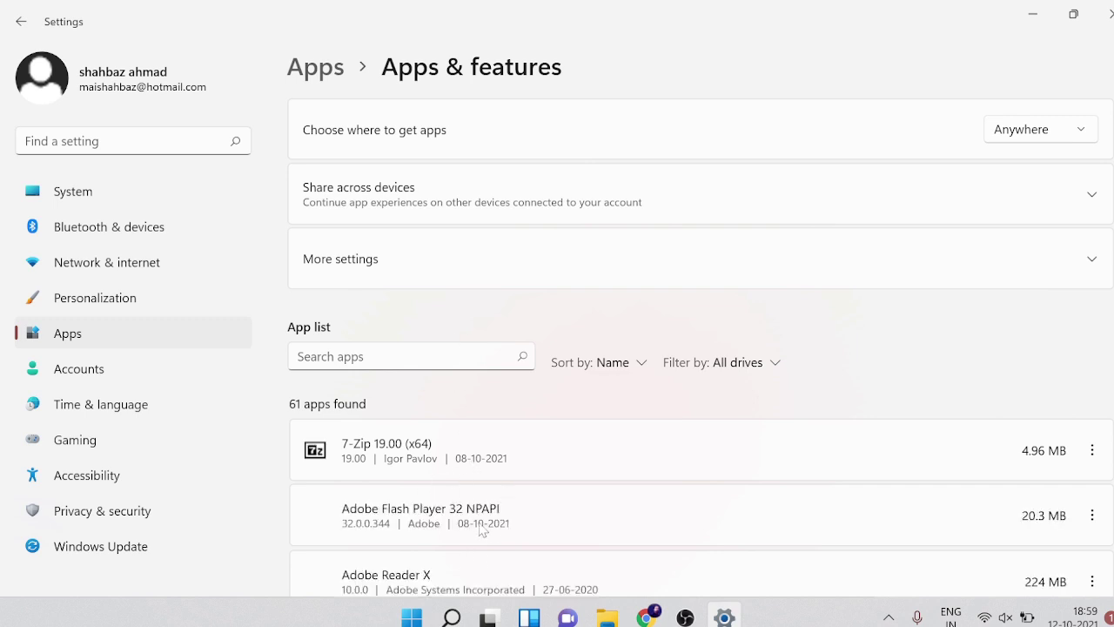
Examine the installed apps and AnyDesk's uninstall option for unneeded programs, then close Settings
{"action": "scroll", "coordinate": [481, 531], "scroll_direction": "down", "scroll_amount": 2}
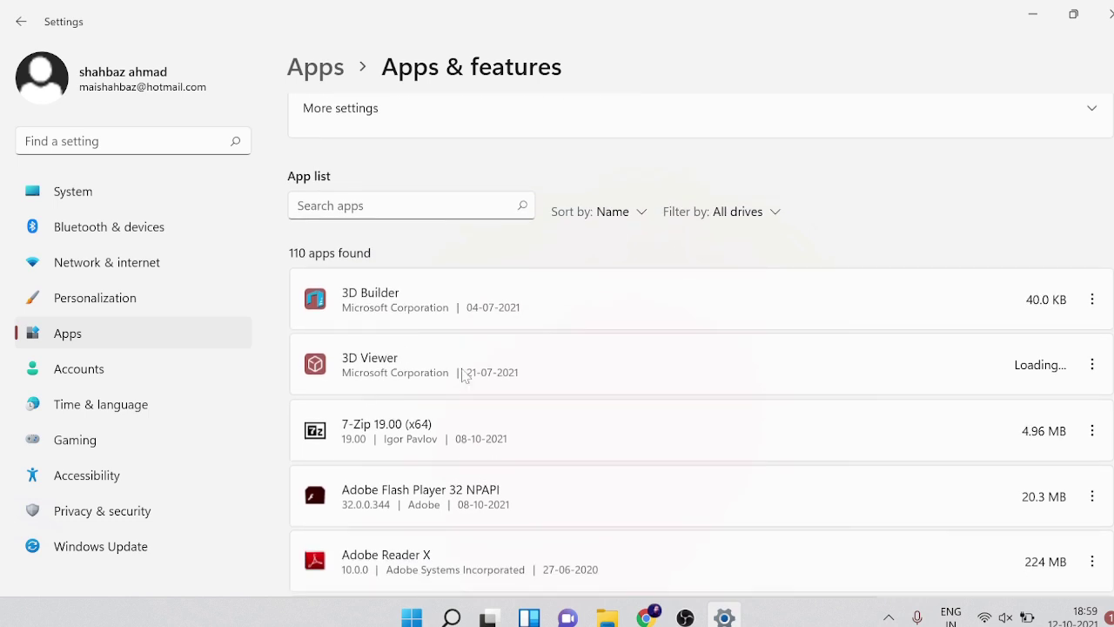
{"action": "scroll", "coordinate": [355, 380], "scroll_direction": "down", "scroll_amount": 4}
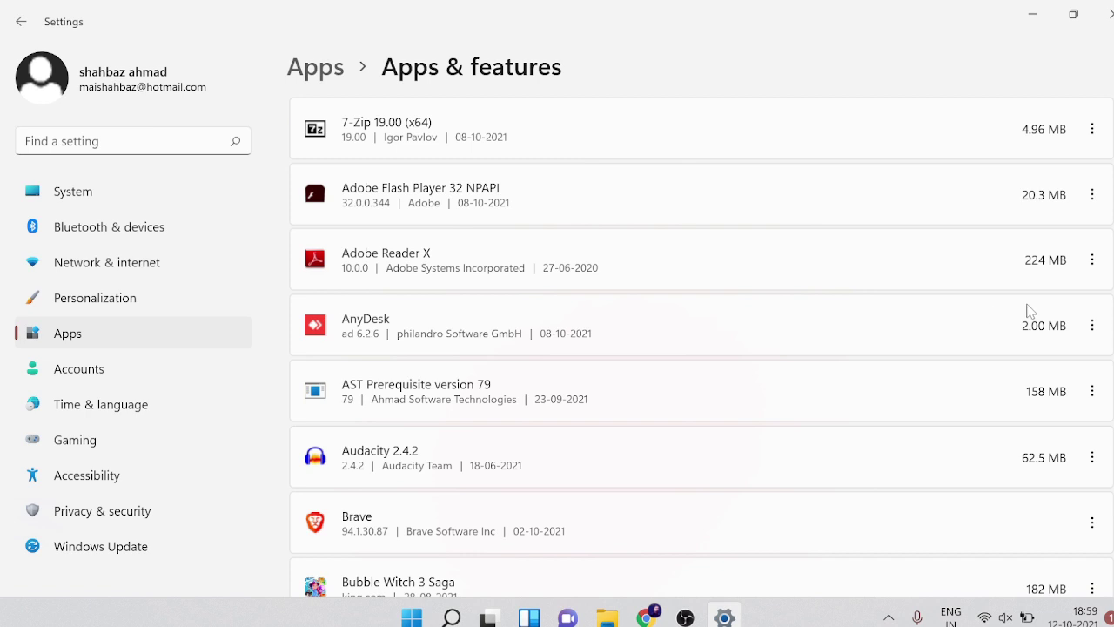
{"action": "left_click", "coordinate": [1093, 326]}
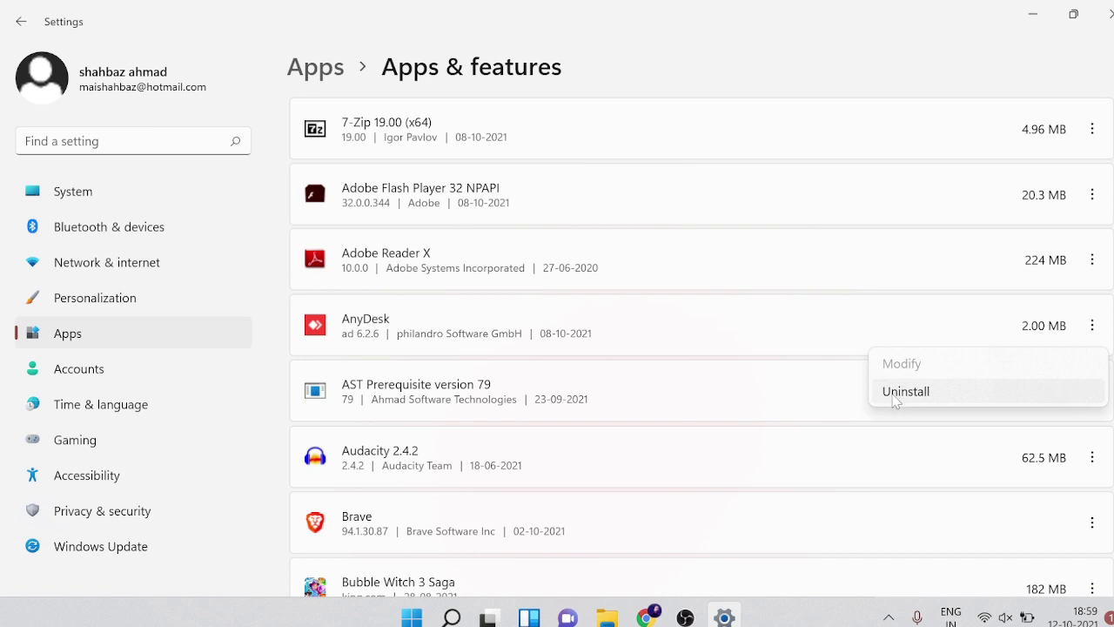
{"action": "left_click", "coordinate": [726, 373]}
{"action": "scroll", "coordinate": [522, 392], "scroll_direction": "down", "scroll_amount": 4}
{"action": "scroll", "coordinate": [550, 364], "scroll_direction": "down", "scroll_amount": 15}
{"action": "scroll", "coordinate": [464, 248], "scroll_direction": "down", "scroll_amount": 15}
{"action": "scroll", "coordinate": [461, 260], "scroll_direction": "up", "scroll_amount": 8}
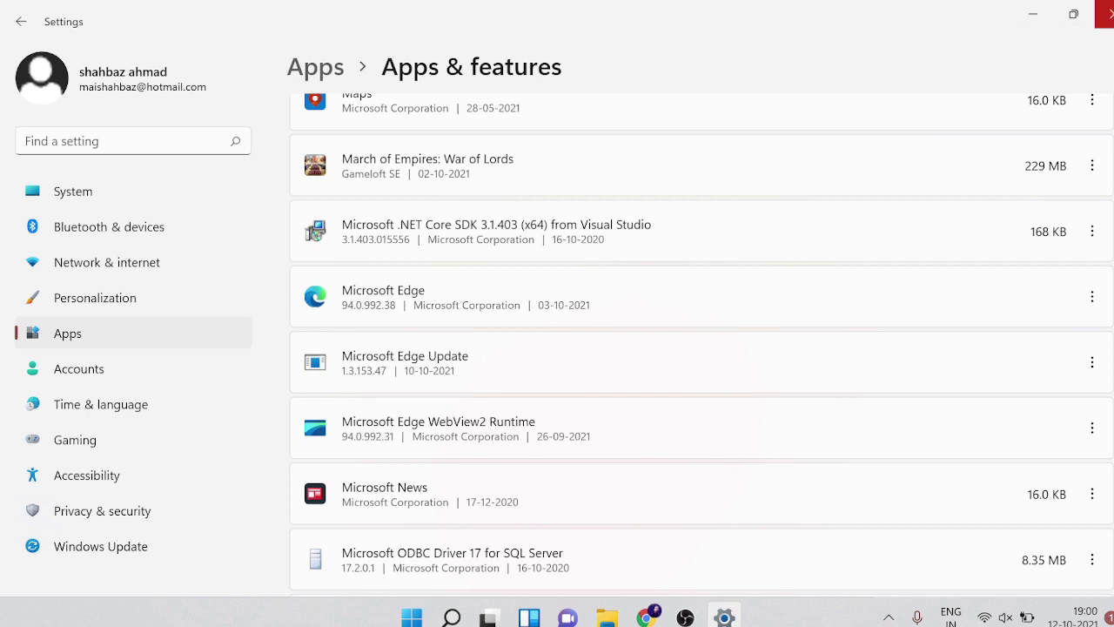
{"action": "left_click", "coordinate": [1103, 14]}
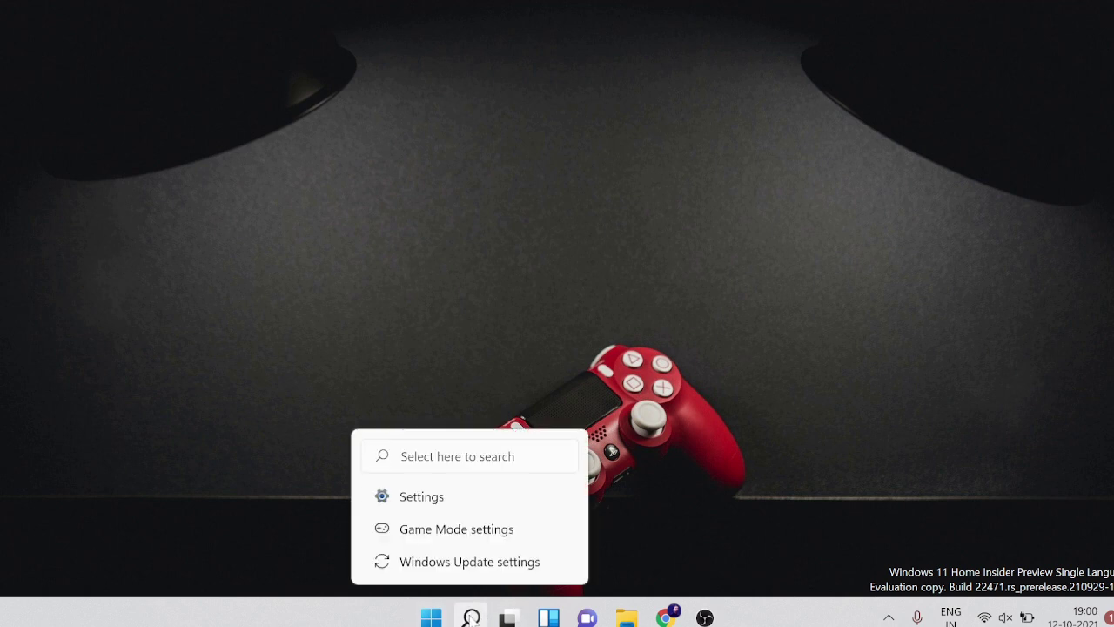
Search Windows for "taskmgr", run Task Manager as administrator, and start creating a new task
{"action": "left_click", "coordinate": [471, 619]}
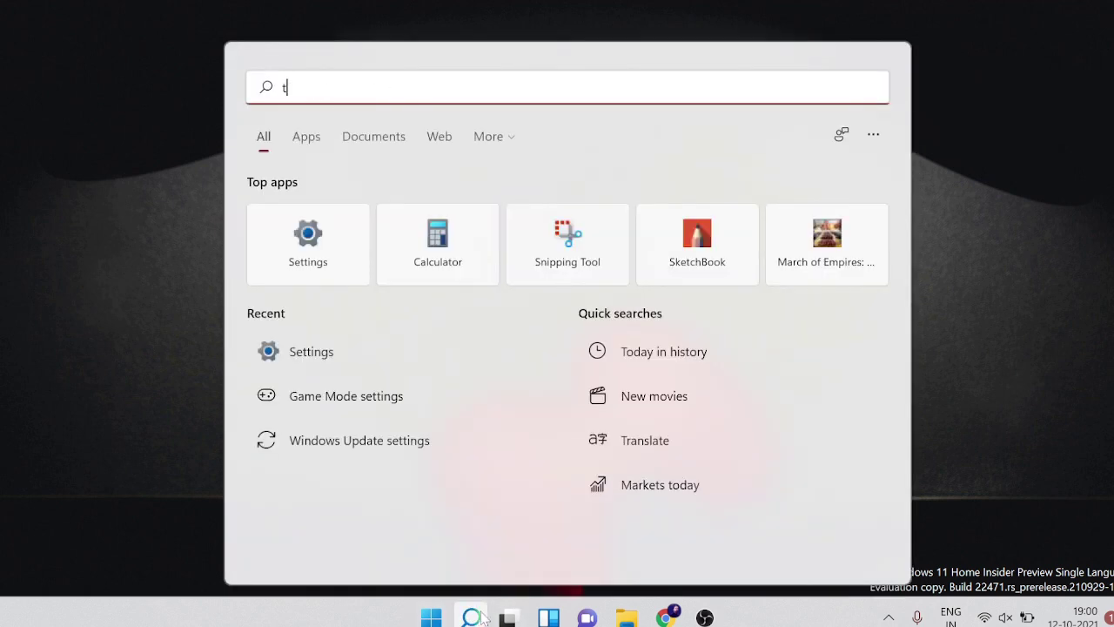
{"action": "type", "text": "taskmgr"}
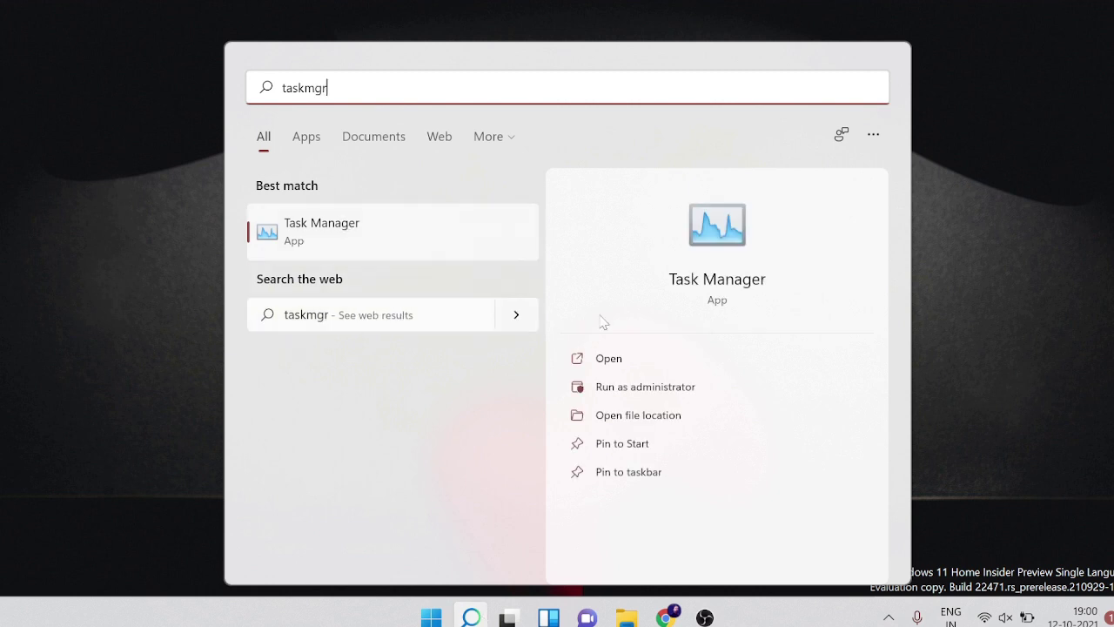
{"action": "left_click", "coordinate": [628, 395]}
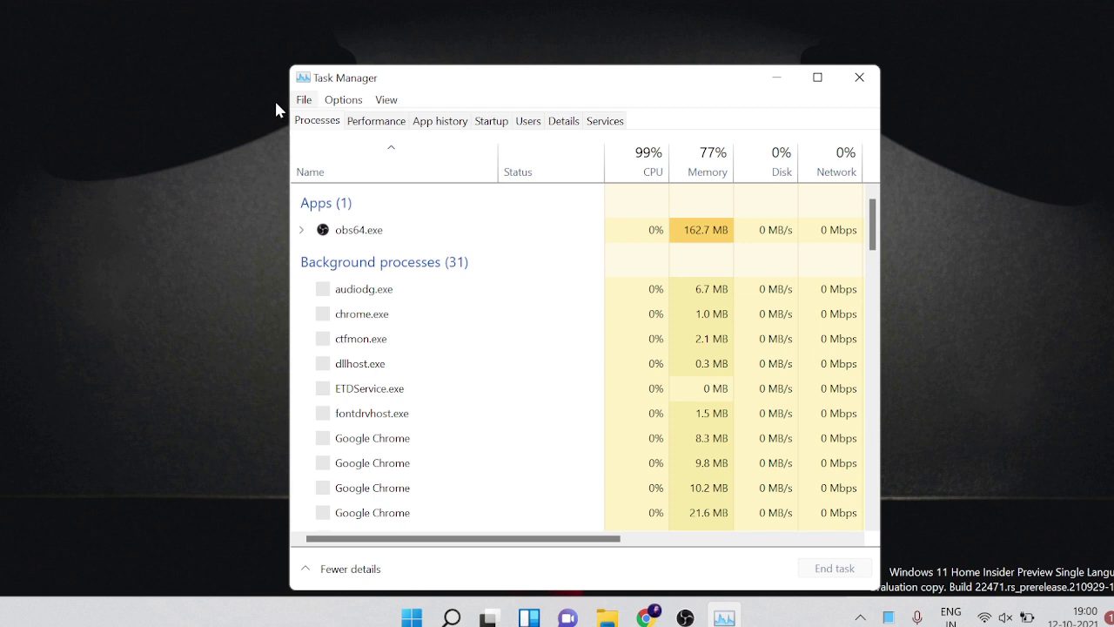
{"action": "left_click", "coordinate": [305, 101]}
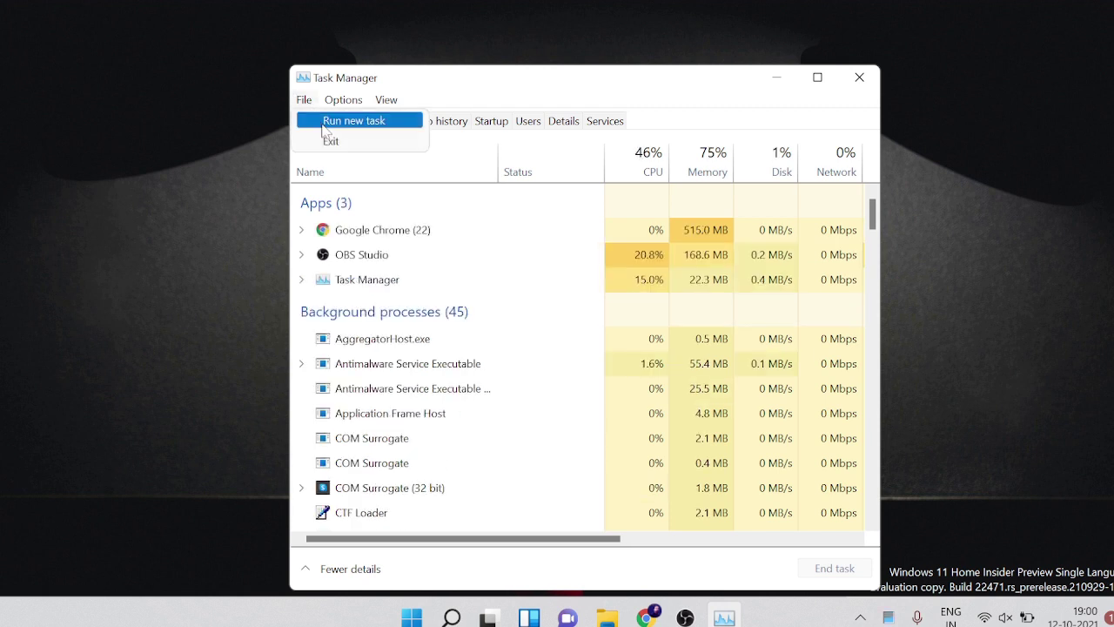
{"action": "left_click", "coordinate": [355, 121]}
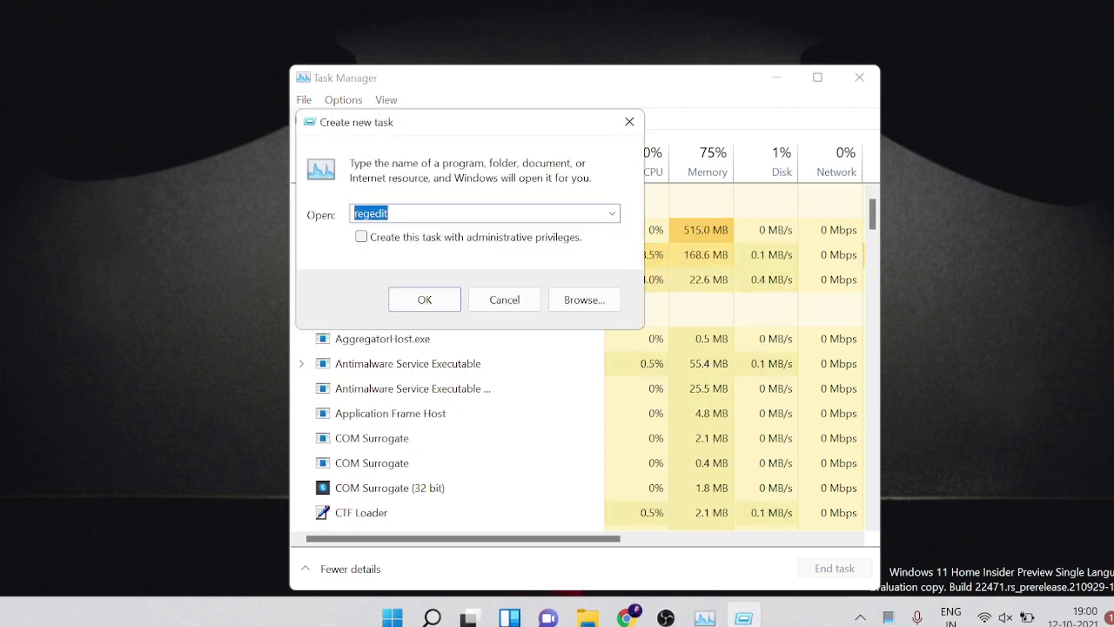
Clear the existing command from the new task and browse for a program instead
{"action": "key", "text": "BackSpace"}
{"action": "key", "text": "BackSpace"}
{"action": "key", "text": "BackSpace"}
{"action": "key", "text": "BackSpace"}
{"action": "key", "text": "BackSpace"}
{"action": "key", "text": "BackSpace"}
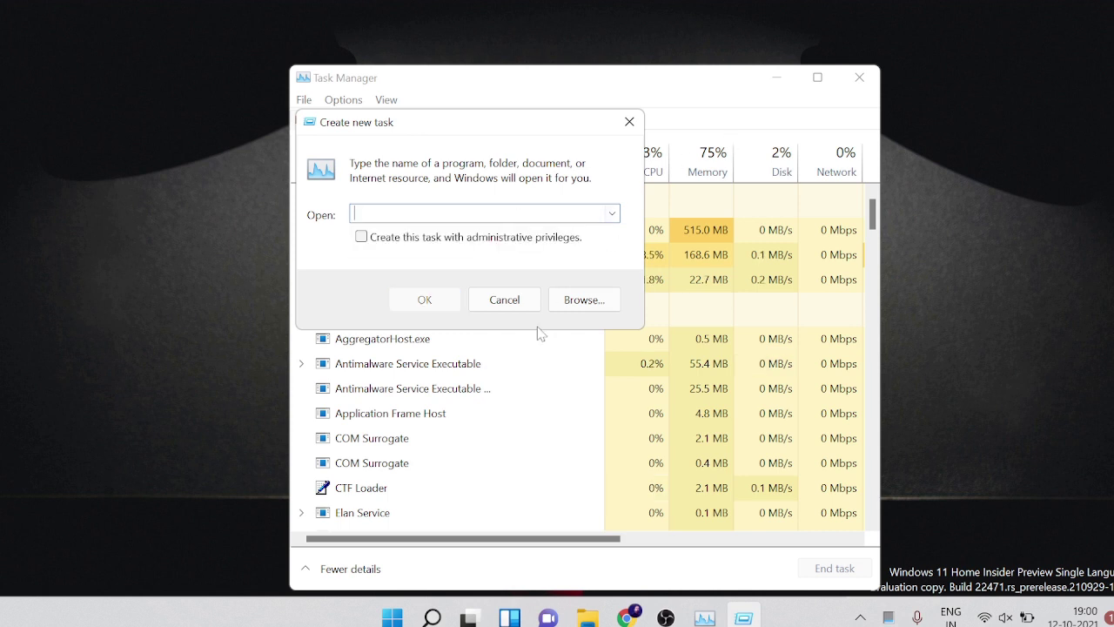
{"action": "left_click", "coordinate": [596, 305]}
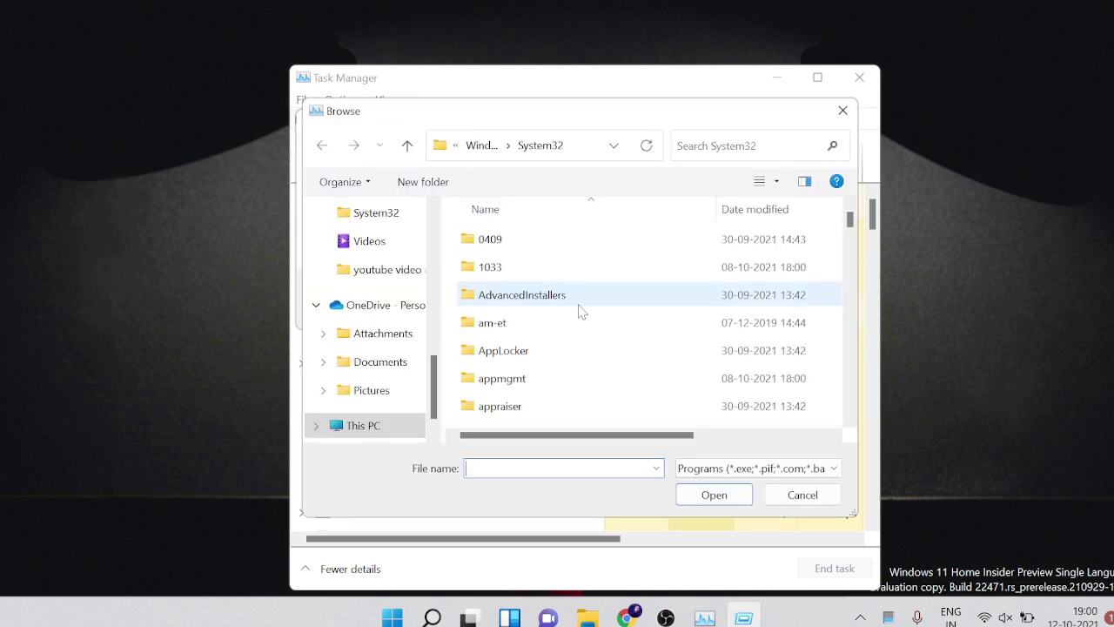
Go to the C:\Windows\System32 folder in the file browser
{"action": "left_click", "coordinate": [377, 425]}
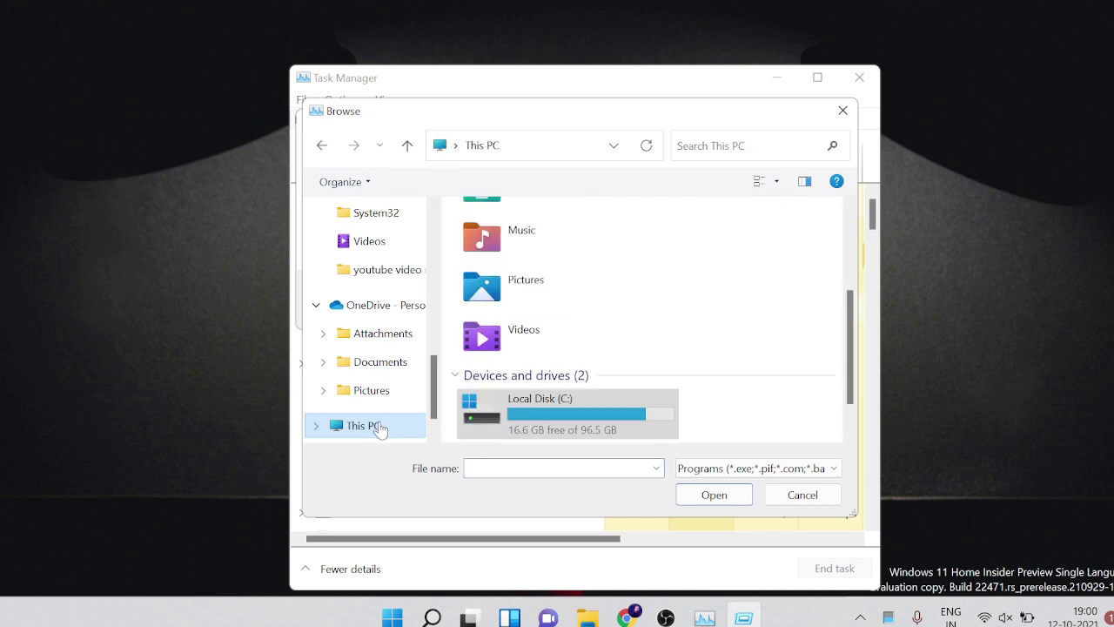
{"action": "double_click", "coordinate": [546, 421]}
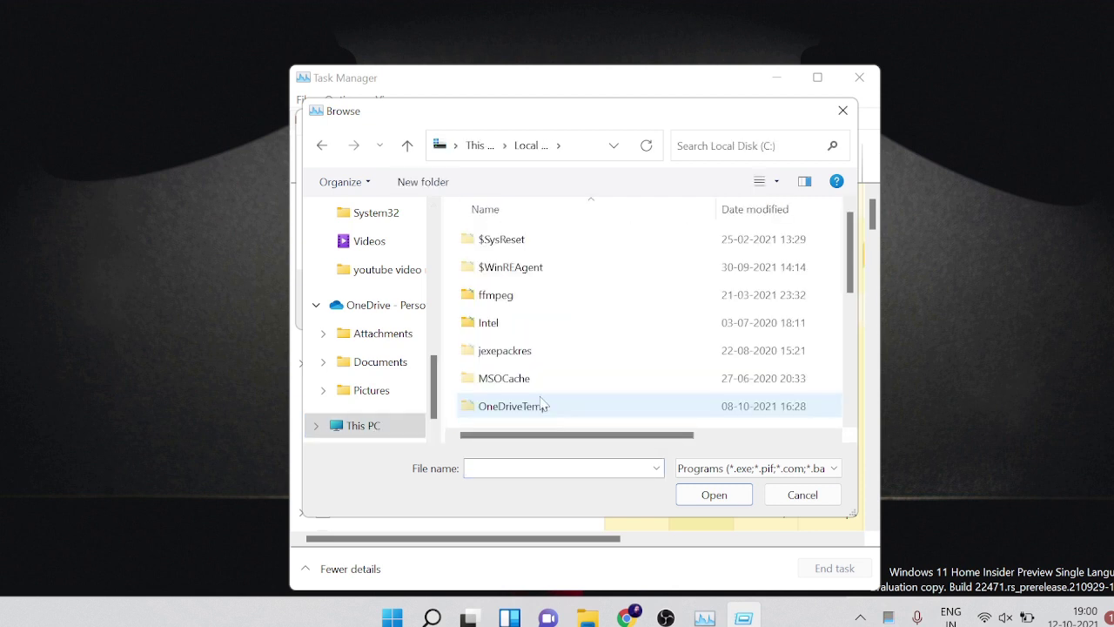
{"action": "left_click", "coordinate": [525, 364]}
{"action": "scroll", "coordinate": [525, 364], "scroll_direction": "down", "scroll_amount": 3}
{"action": "double_click", "coordinate": [523, 385]}
{"action": "left_click", "coordinate": [525, 328]}
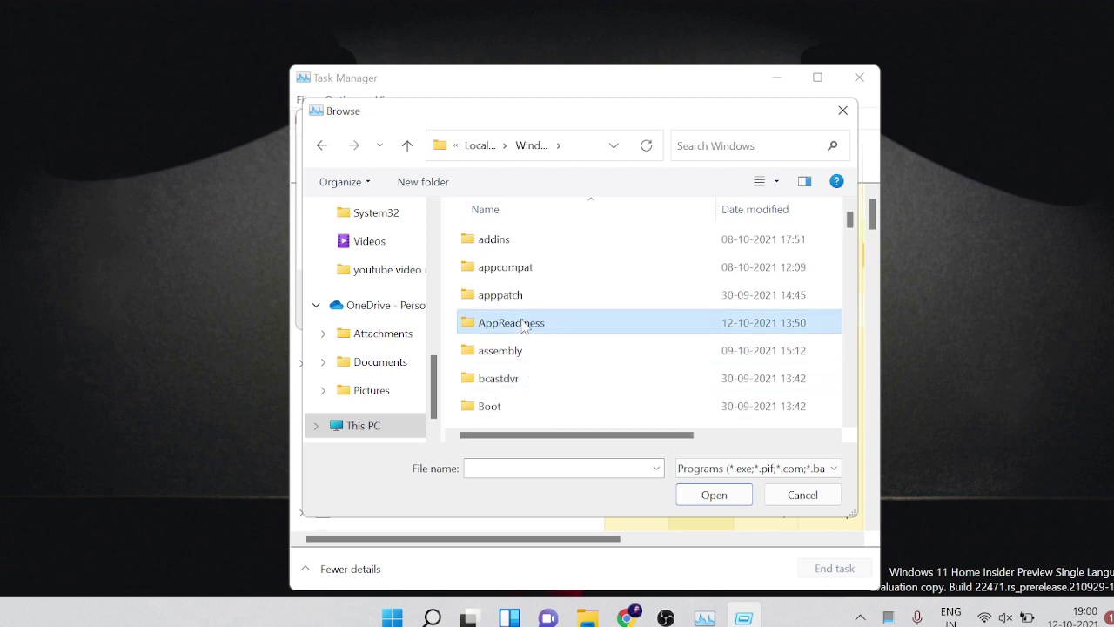
{"action": "scroll", "coordinate": [525, 328], "scroll_direction": "down", "scroll_amount": 10}
{"action": "scroll", "coordinate": [525, 329], "scroll_direction": "down", "scroll_amount": 5}
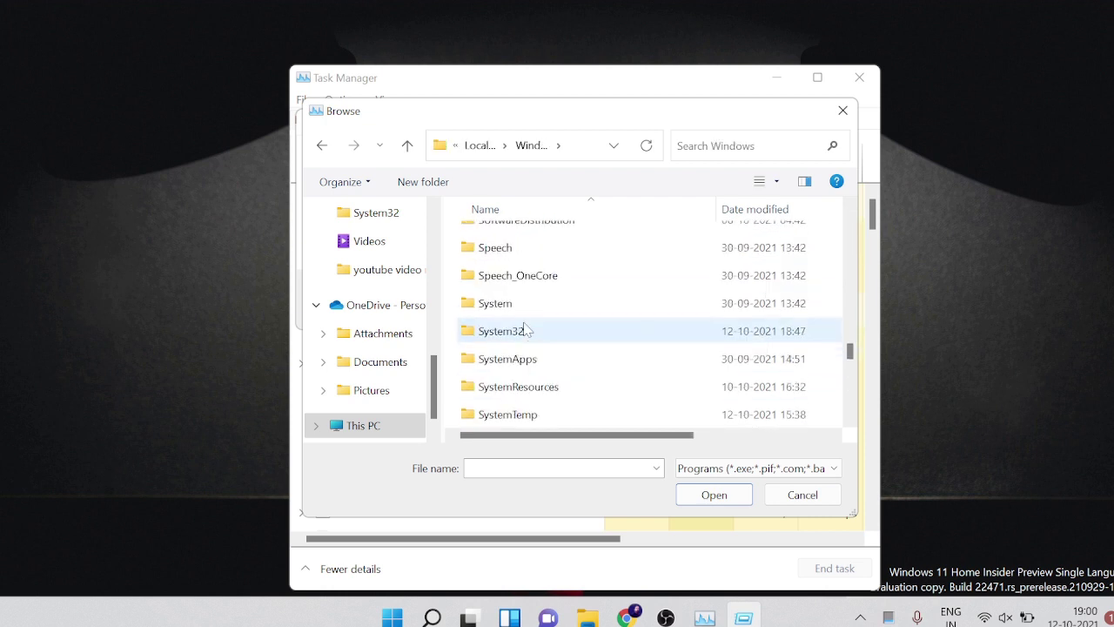
{"action": "scroll", "coordinate": [525, 328], "scroll_direction": "up", "scroll_amount": 1}
{"action": "left_click", "coordinate": [515, 322]}
{"action": "double_click", "coordinate": [516, 323]}
{"action": "left_click", "coordinate": [520, 297]}
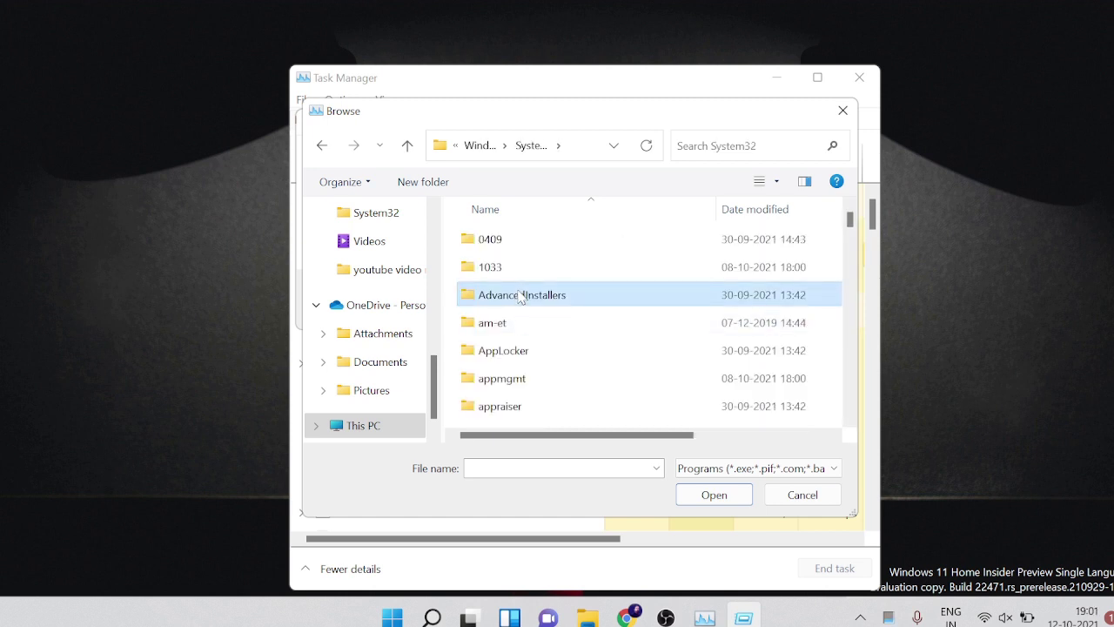
Choose cmd.exe from the System32 folder as the program for the new task
{"action": "scroll", "coordinate": [527, 330], "scroll_direction": "down", "scroll_amount": 7}
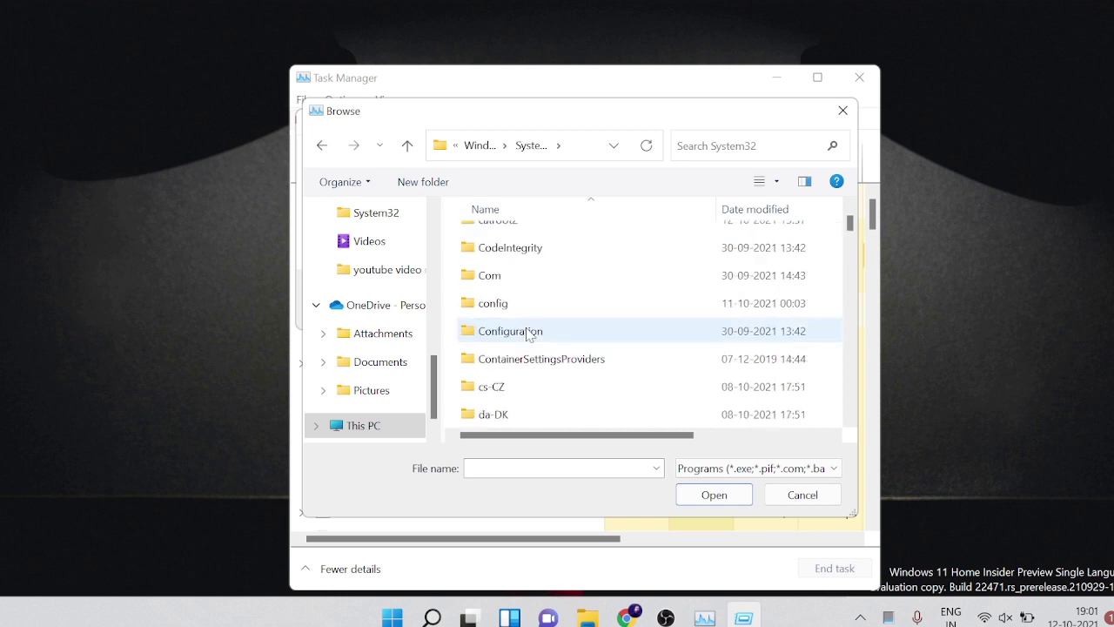
{"action": "scroll", "coordinate": [528, 333], "scroll_direction": "down", "scroll_amount": 10}
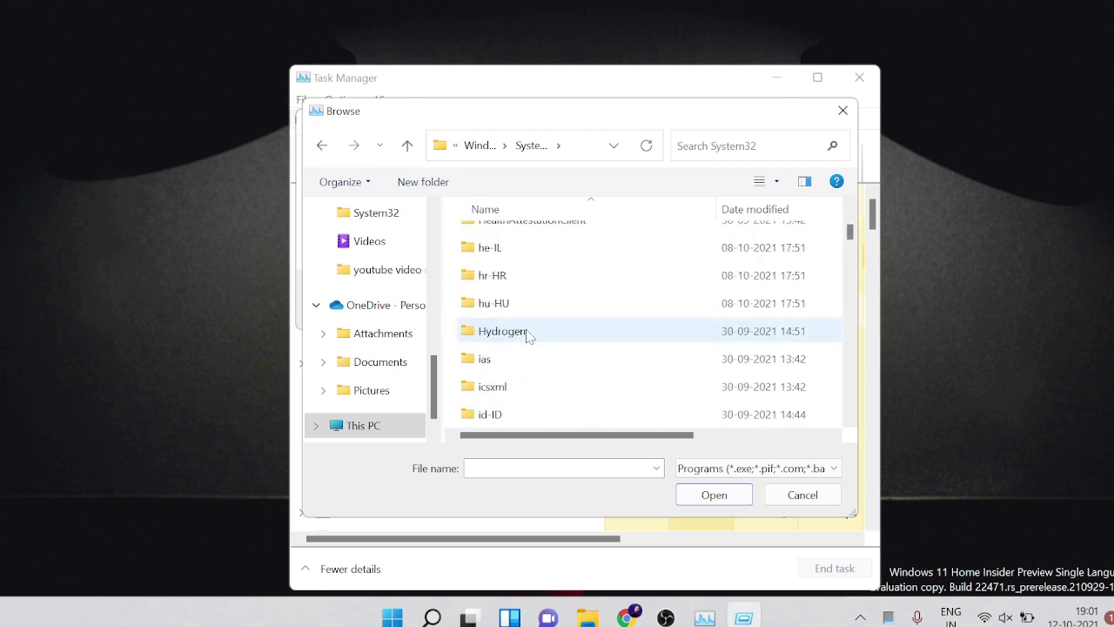
{"action": "scroll", "coordinate": [527, 339], "scroll_direction": "down", "scroll_amount": 12}
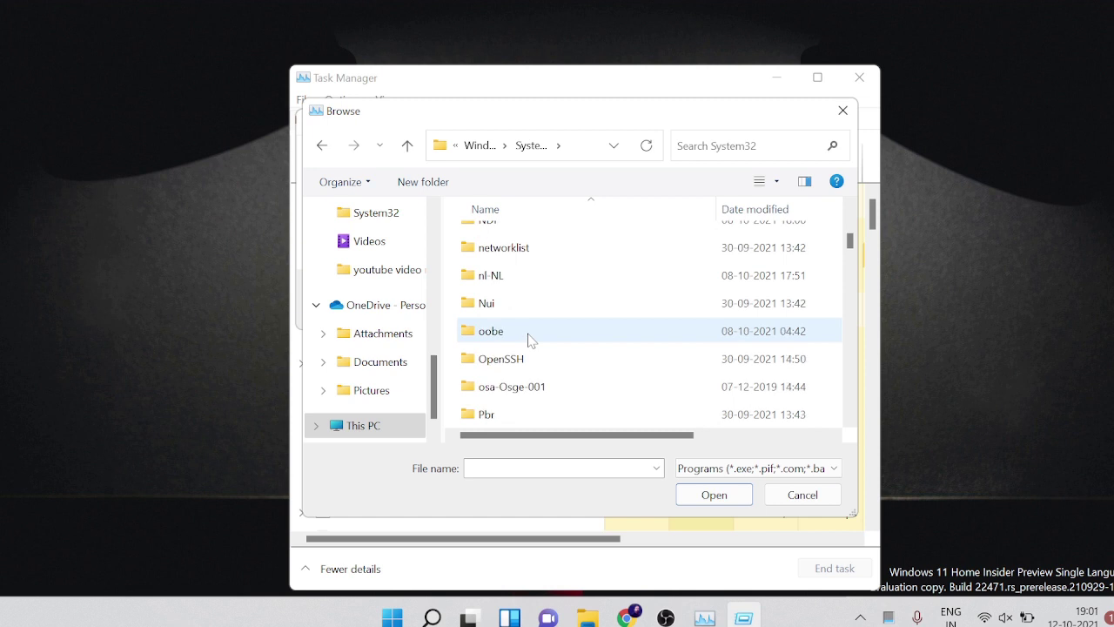
{"action": "scroll", "coordinate": [528, 339], "scroll_direction": "down", "scroll_amount": 10}
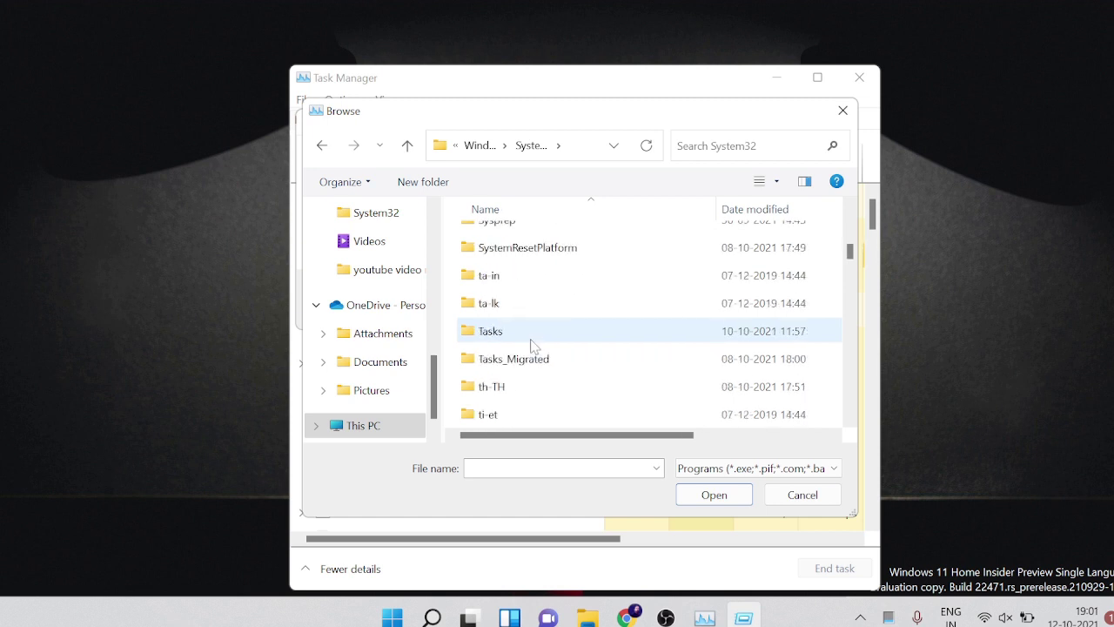
{"action": "scroll", "coordinate": [533, 345], "scroll_direction": "down", "scroll_amount": 5}
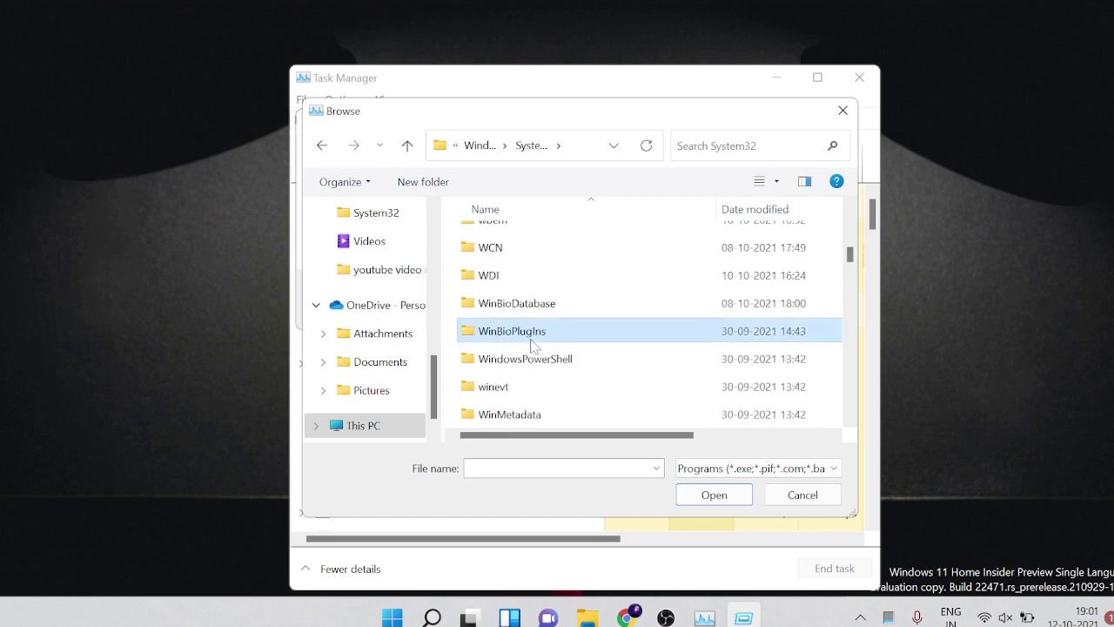
{"action": "key", "text": "c"}
{"action": "scroll", "coordinate": [532, 321], "scroll_direction": "down", "scroll_amount": 2}
{"action": "scroll", "coordinate": [531, 317], "scroll_direction": "down", "scroll_amount": 5}
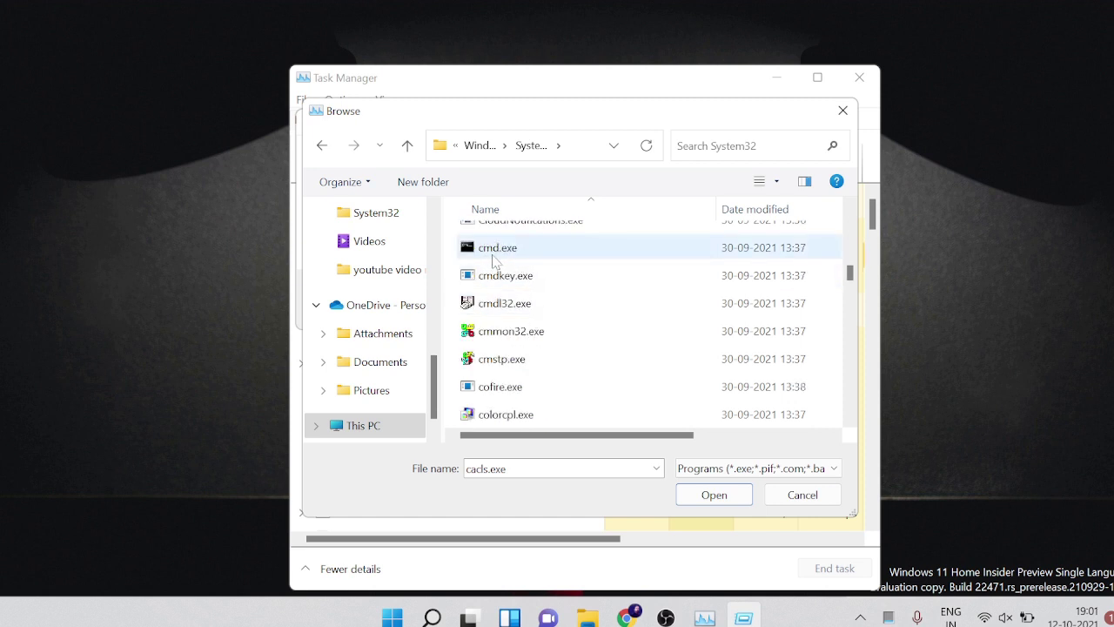
{"action": "left_click", "coordinate": [493, 257]}
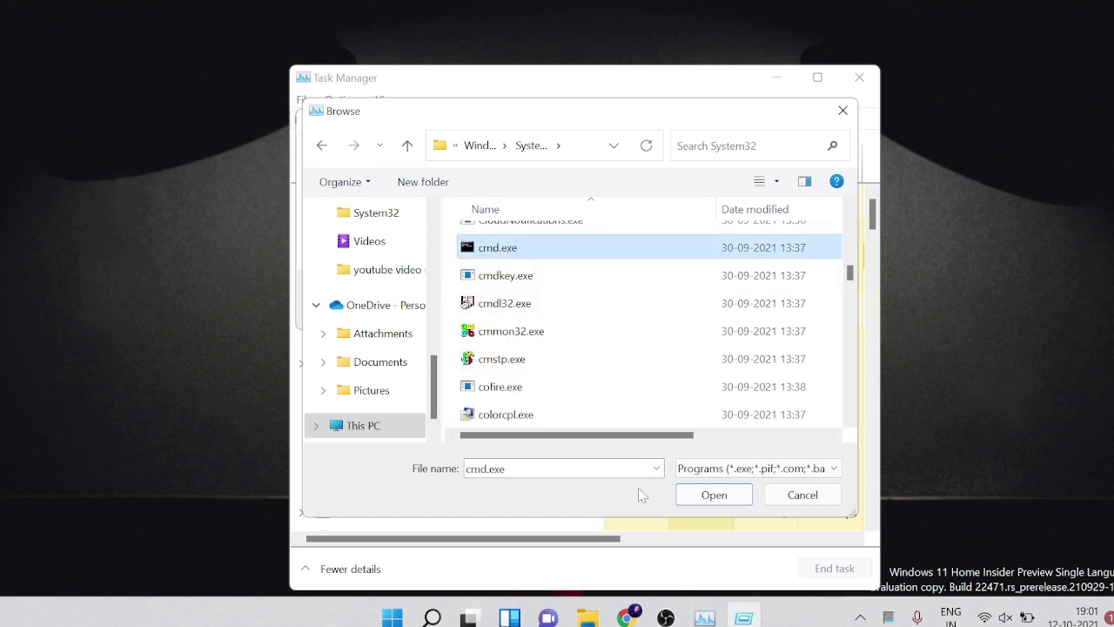
{"action": "left_click", "coordinate": [690, 495]}
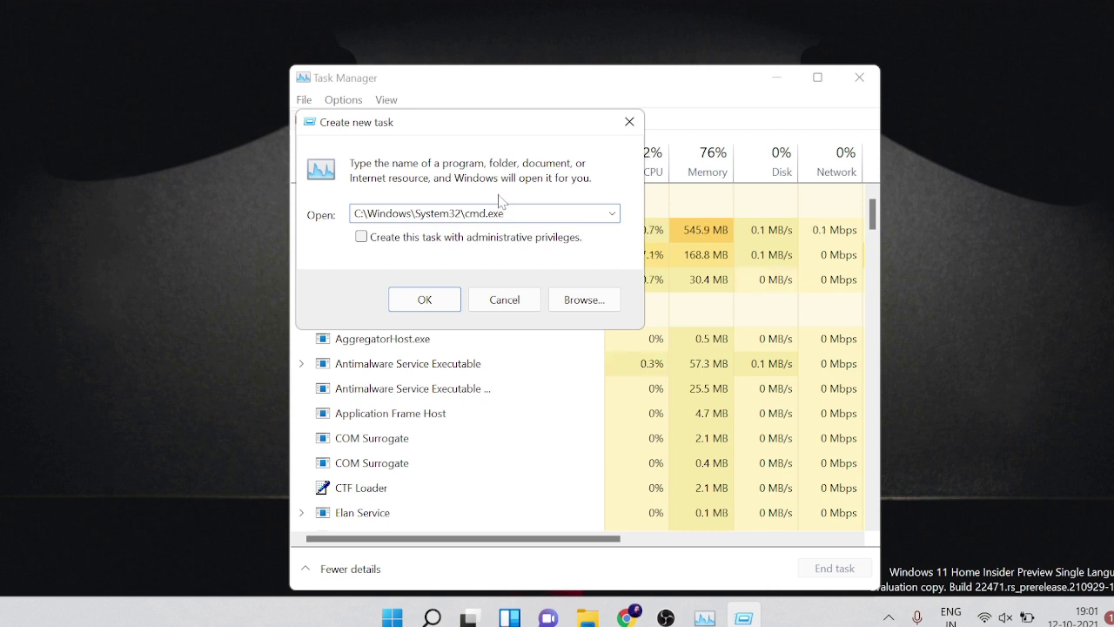
Append "--update" to the C:\Windows\System32\cmd.exe command and run the new task
{"action": "type", "text": "-"}
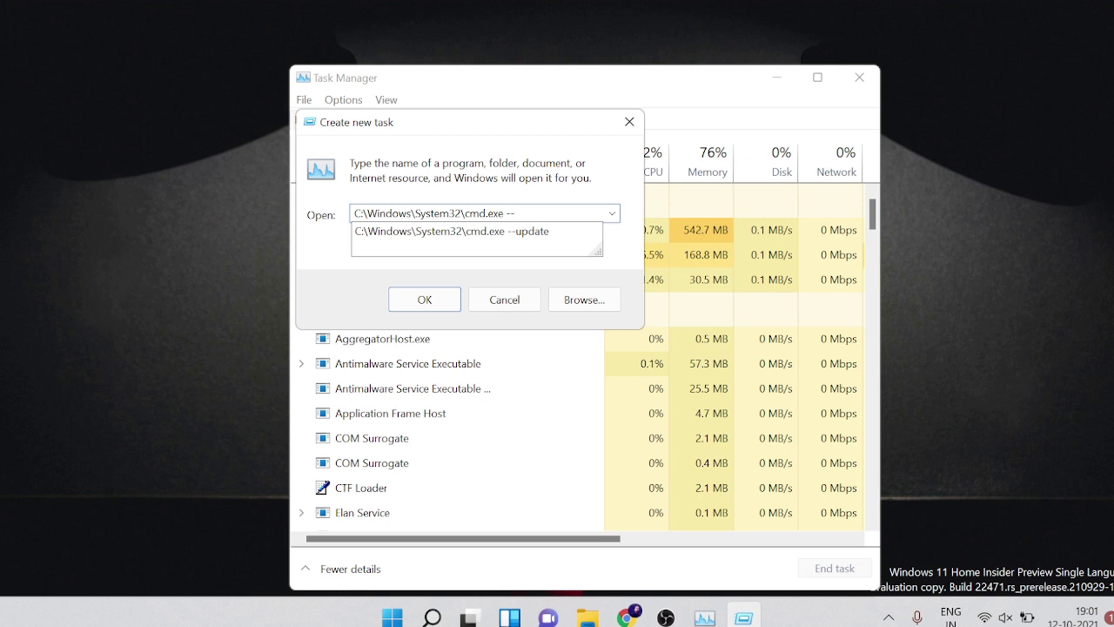
{"action": "type", "text": "-up"}
{"action": "left_click", "coordinate": [488, 230]}
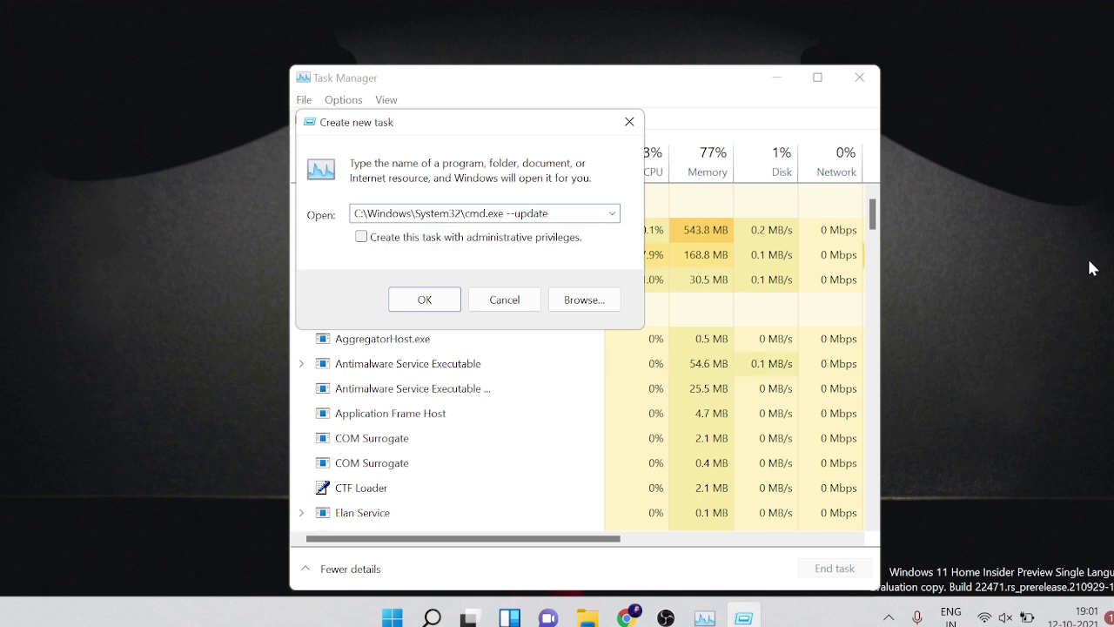
{"action": "left_click", "coordinate": [445, 302]}
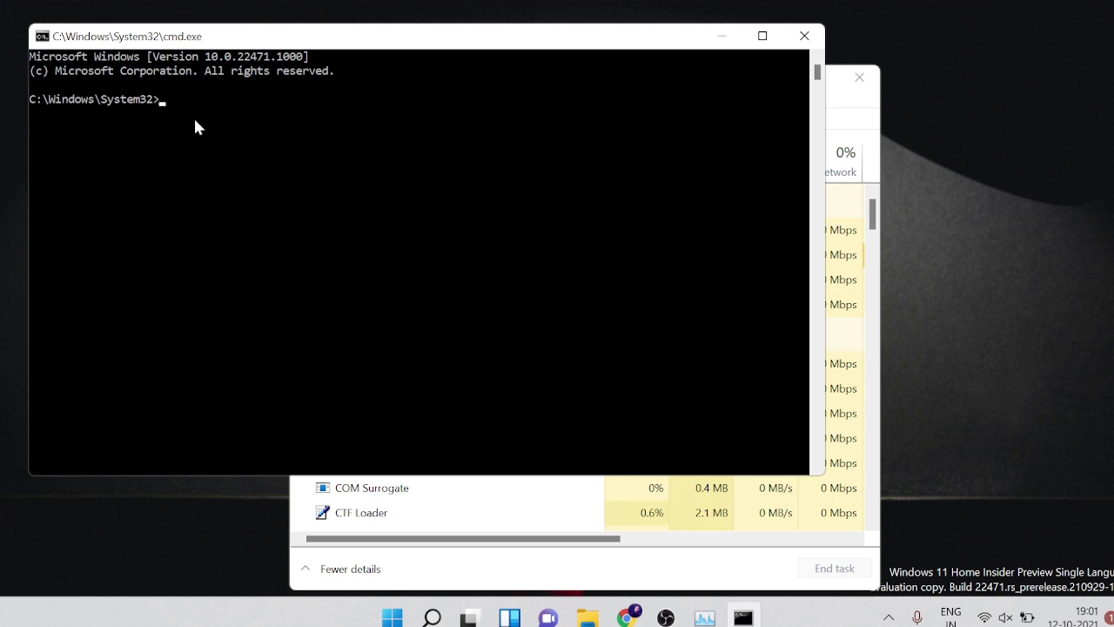
Force a group policy update with "gpupdate /force", and clear the console with "cls --refresh"
{"action": "type", "text": "gpupdate"}
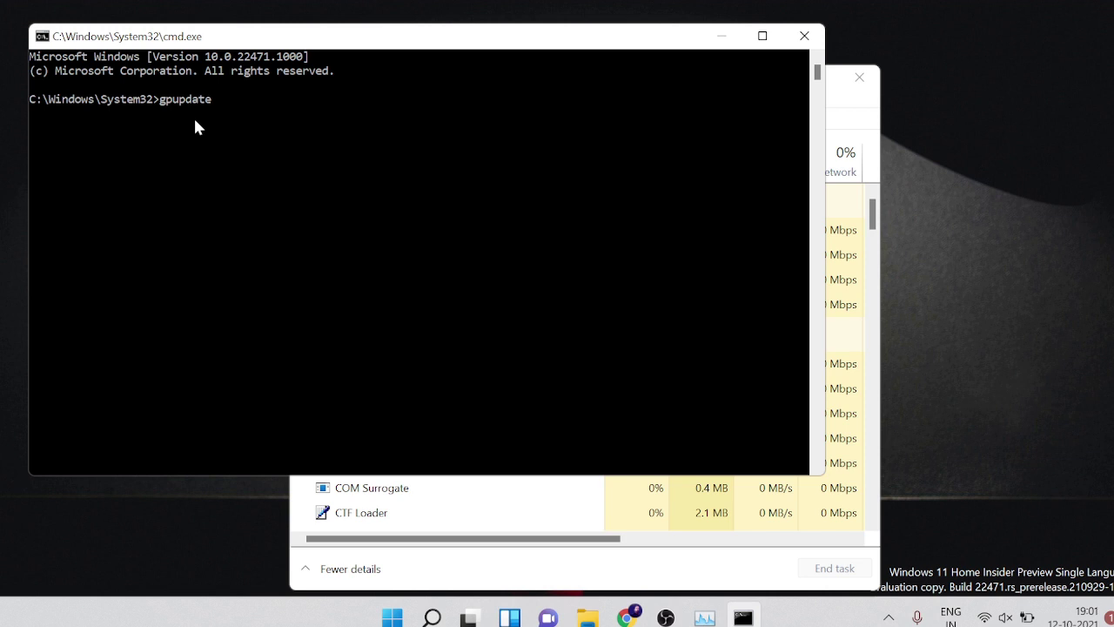
{"action": "type", "text": " /force"}
{"action": "key", "text": "Return"}
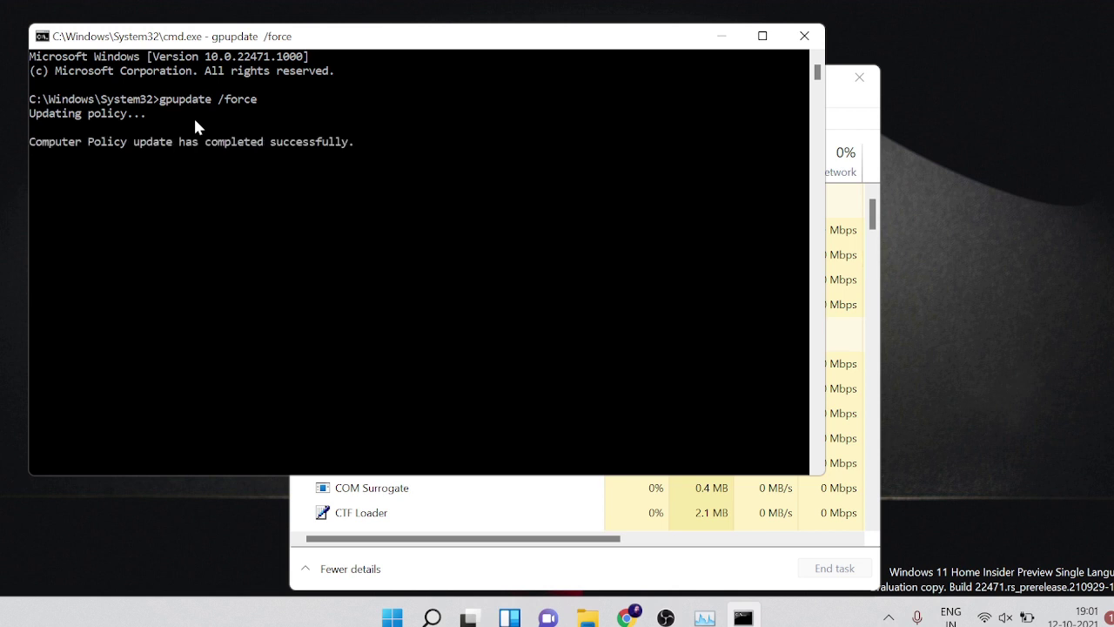
{"action": "type", "text": "cls"}
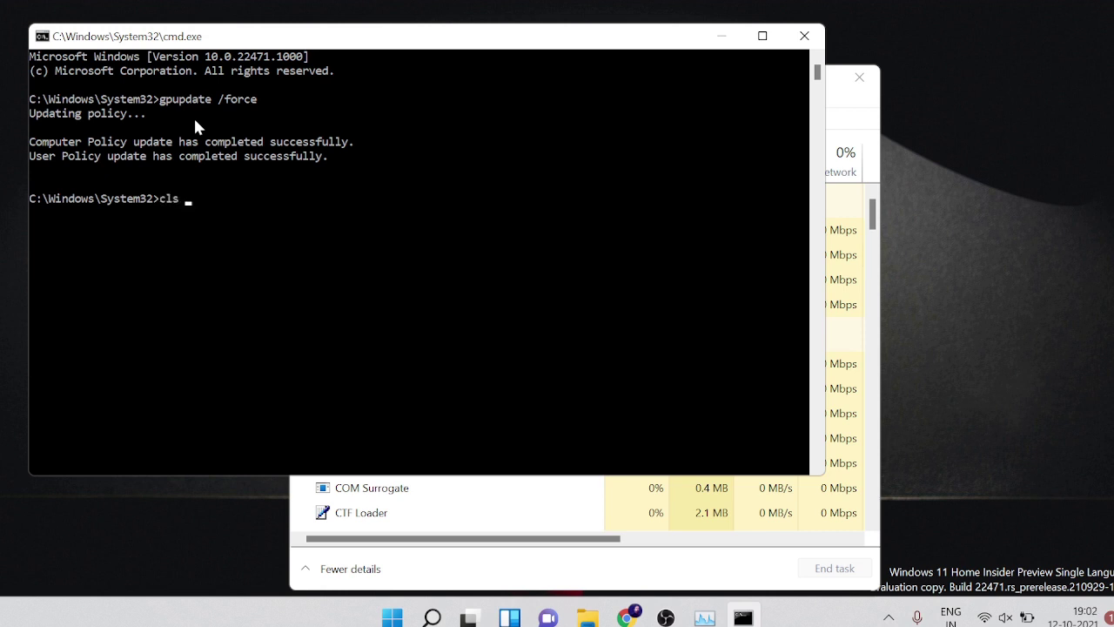
{"action": "type", "text": " --refresh"}
{"action": "key", "text": "Return"}
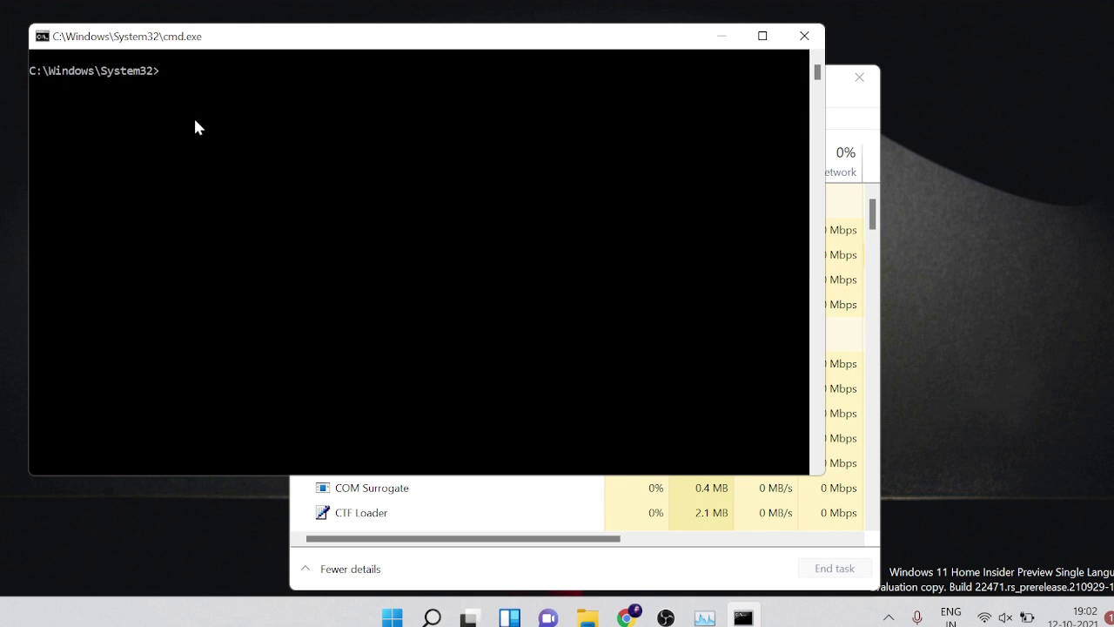
Exit the command prompt with "exit" and close Task Manager
{"action": "type", "text": "exit"}
{"action": "key", "text": "Return"}
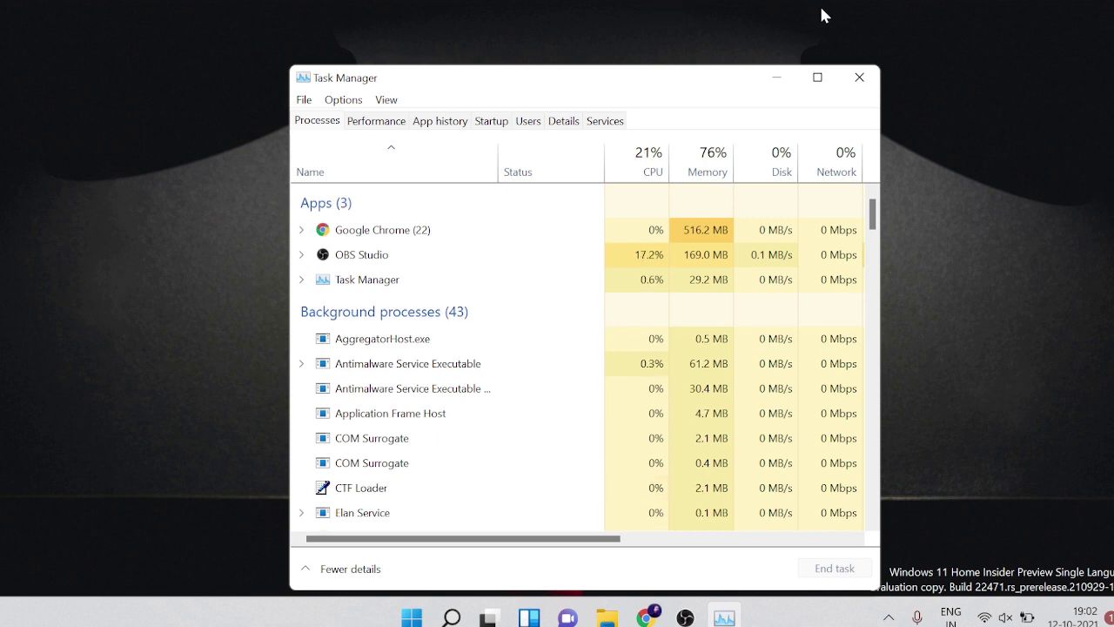
{"action": "left_click", "coordinate": [860, 80]}
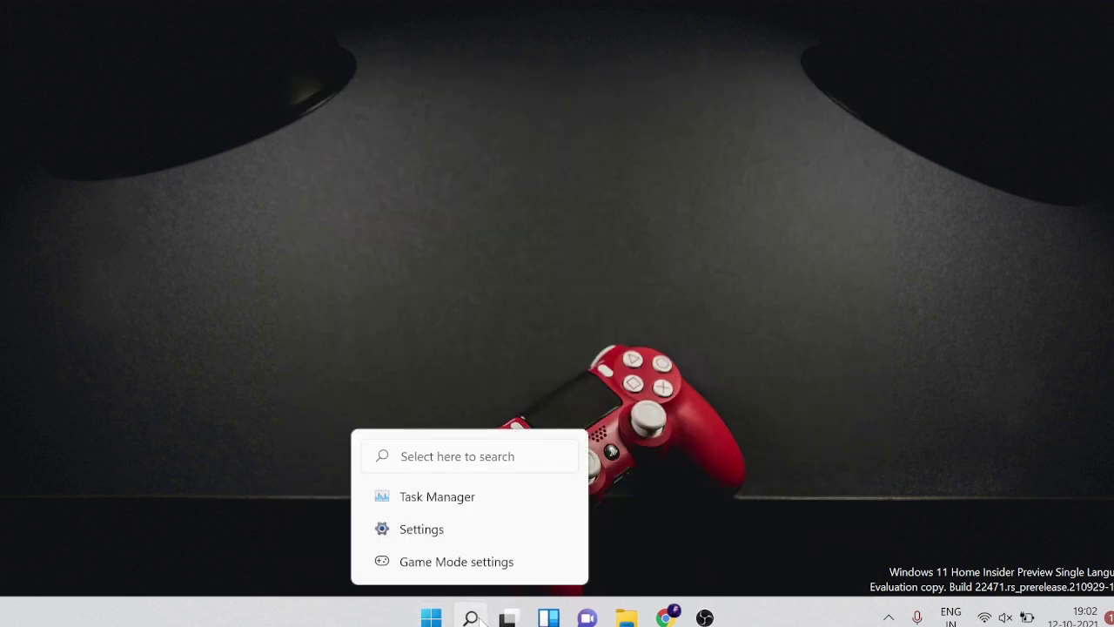
Search Windows for "regedit" and run Registry Editor as administrator
{"action": "left_click", "coordinate": [471, 617]}
{"action": "type", "text": "reg"}
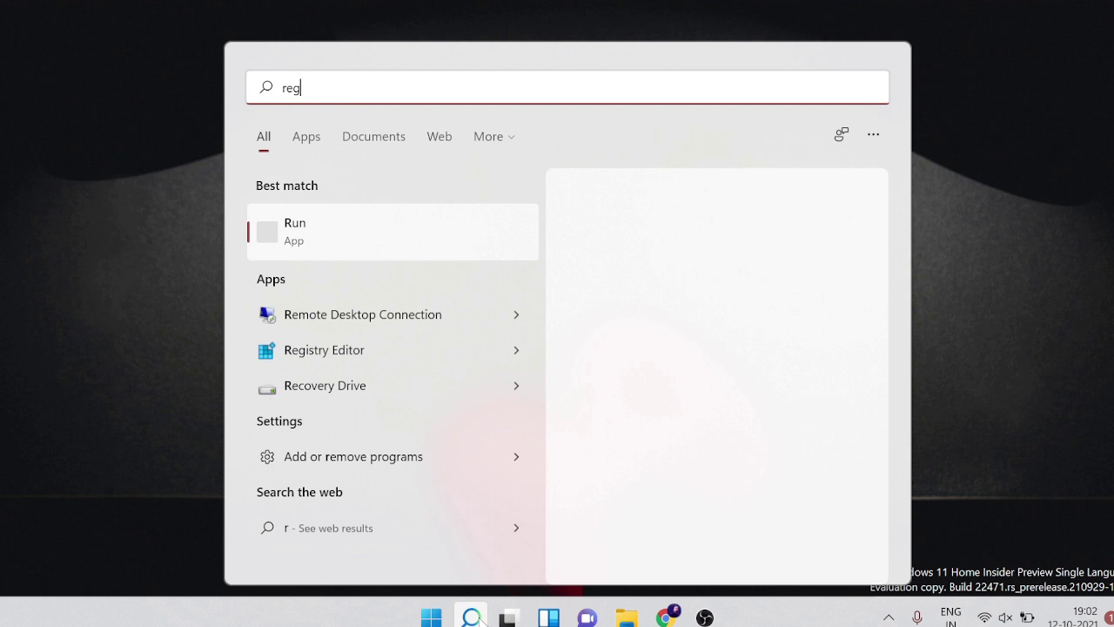
{"action": "type", "text": "edit"}
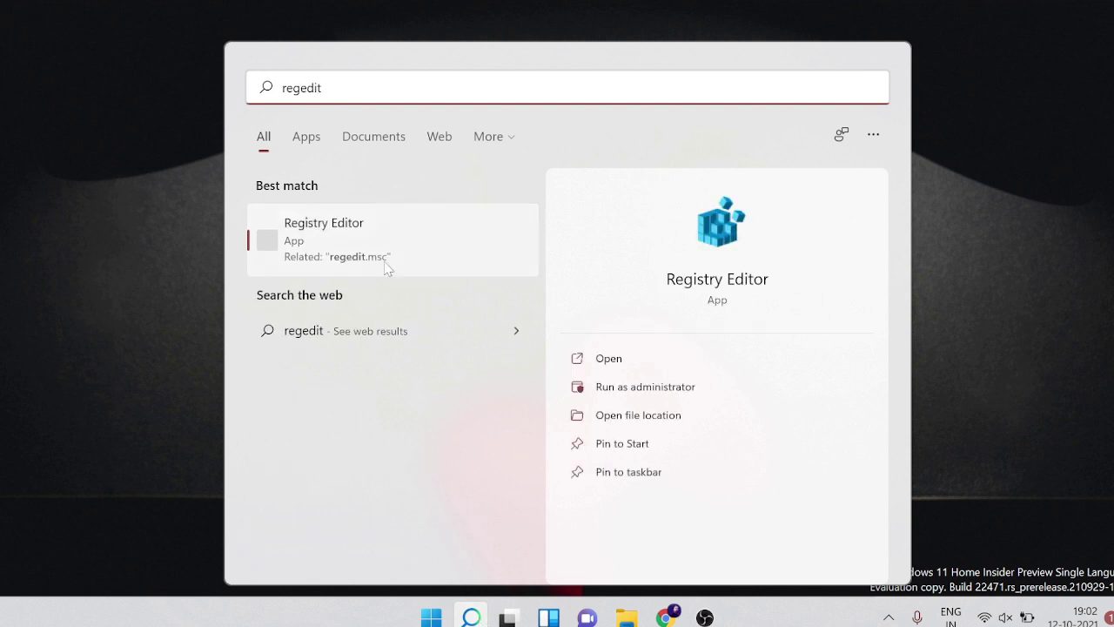
{"action": "left_click", "coordinate": [662, 396]}
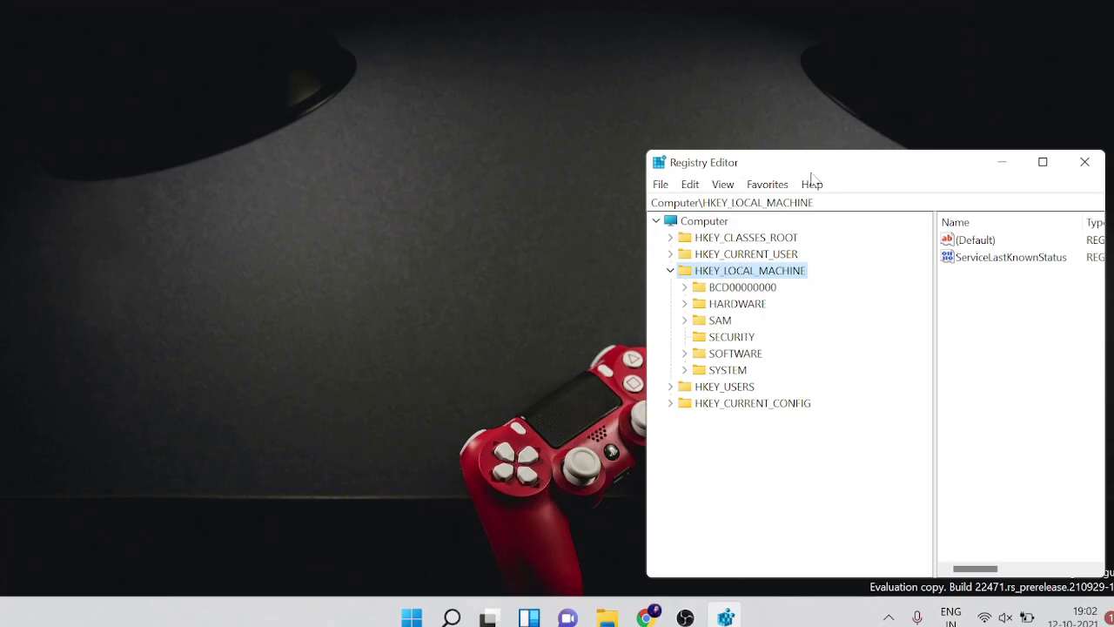
Go to the registry key HKEY_CURRENT_USER\System\GameConfigStore and maximize the Registry Editor window
{"action": "left_click_drag", "start_coordinate": [840, 171], "coordinate": [509, 143]}
{"action": "left_click", "coordinate": [340, 237]}
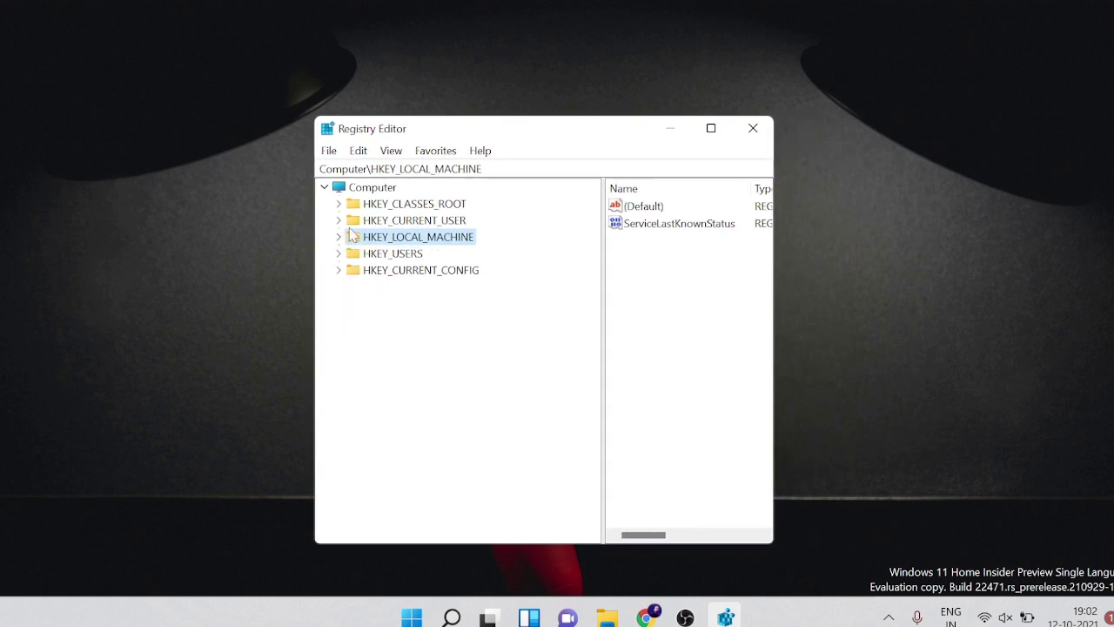
{"action": "double_click", "coordinate": [415, 223]}
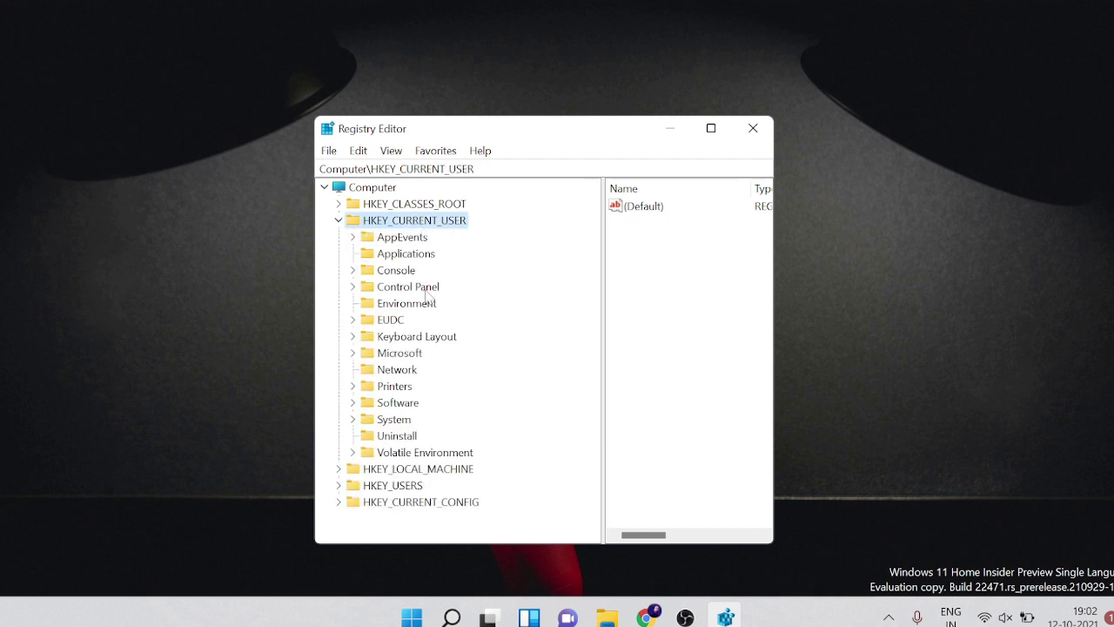
{"action": "double_click", "coordinate": [399, 422]}
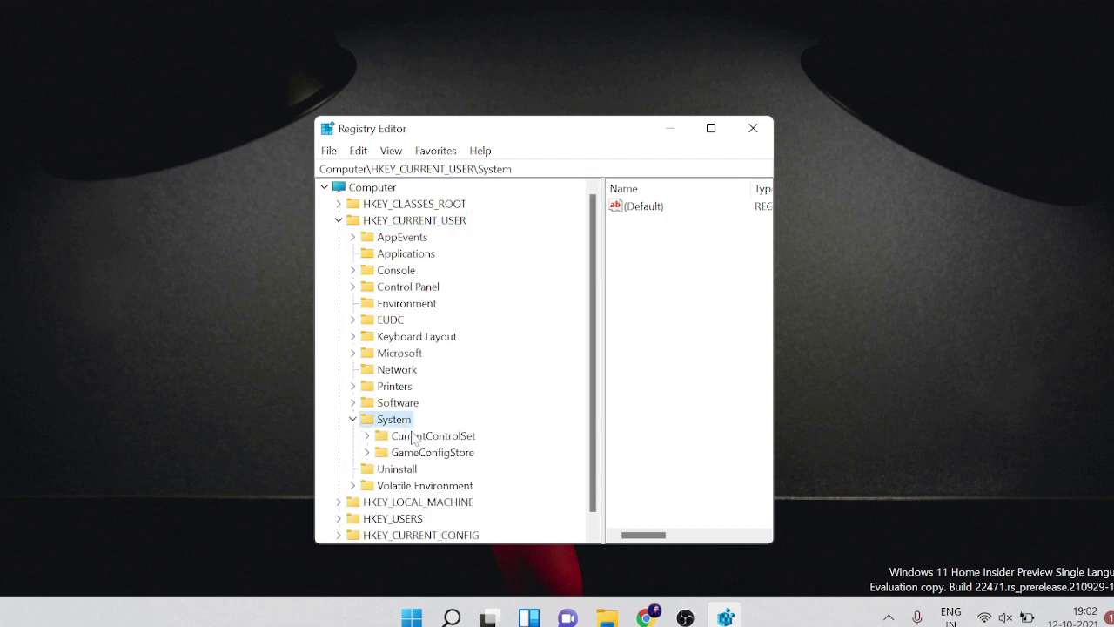
{"action": "double_click", "coordinate": [449, 453]}
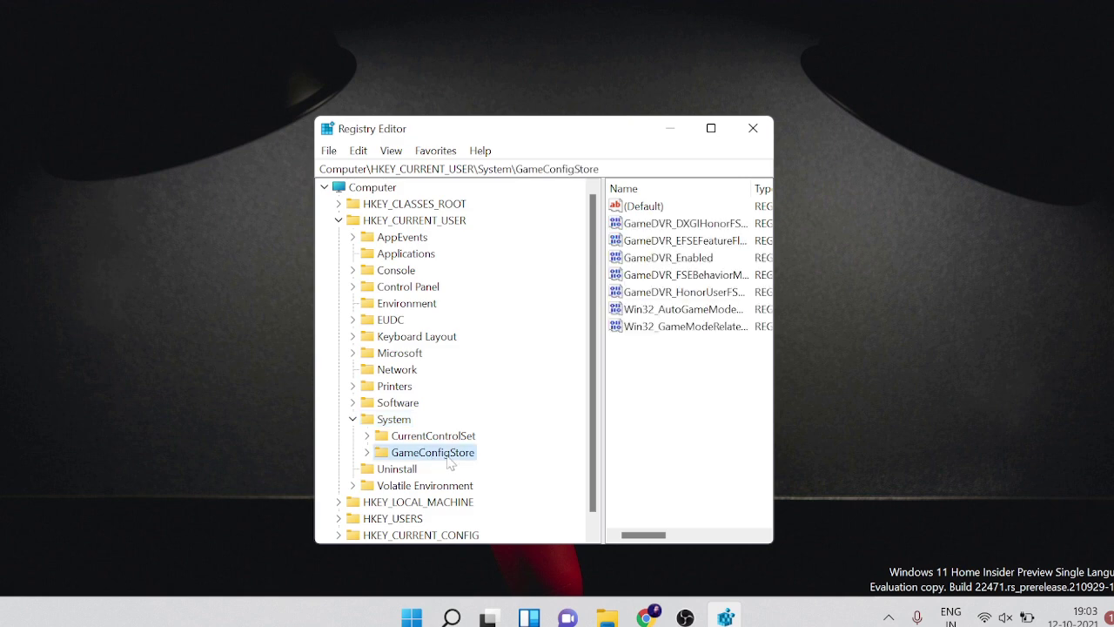
{"action": "scroll", "coordinate": [449, 453], "scroll_direction": "down", "scroll_amount": 1}
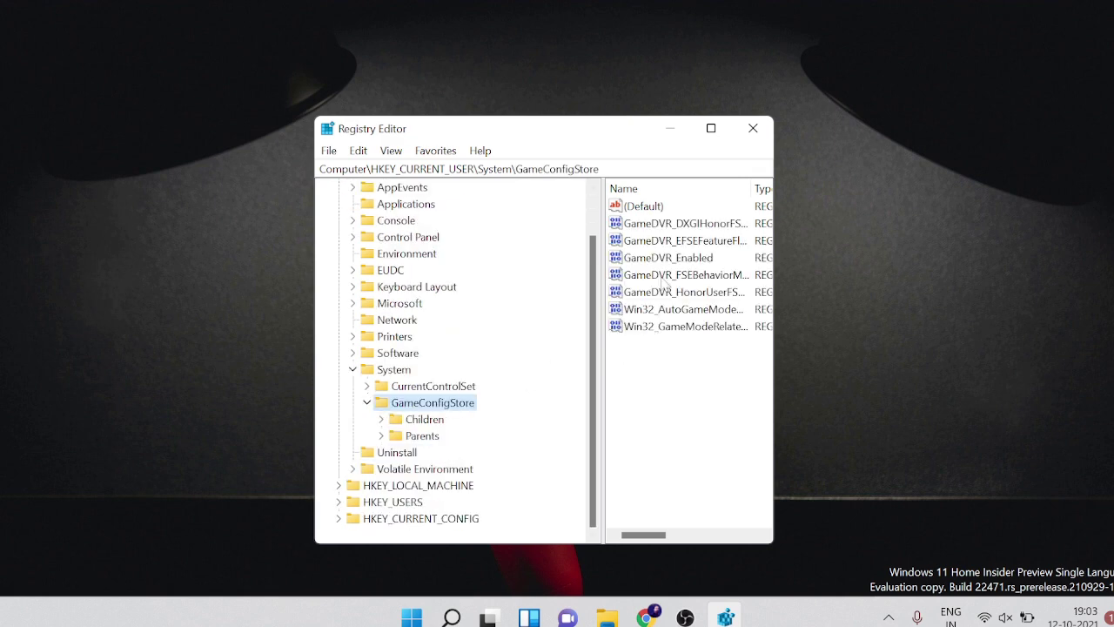
{"action": "left_click", "coordinate": [711, 128]}
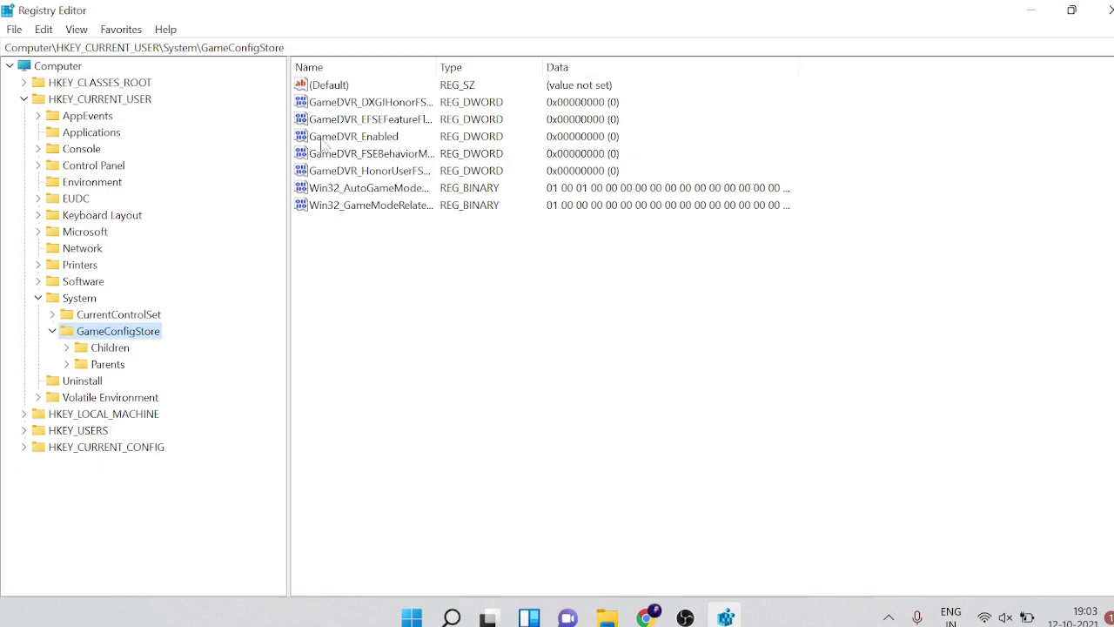
Set the value data of GameDVR_Enabled to 0 in the GameConfigStore key
{"action": "left_click", "coordinate": [379, 140]}
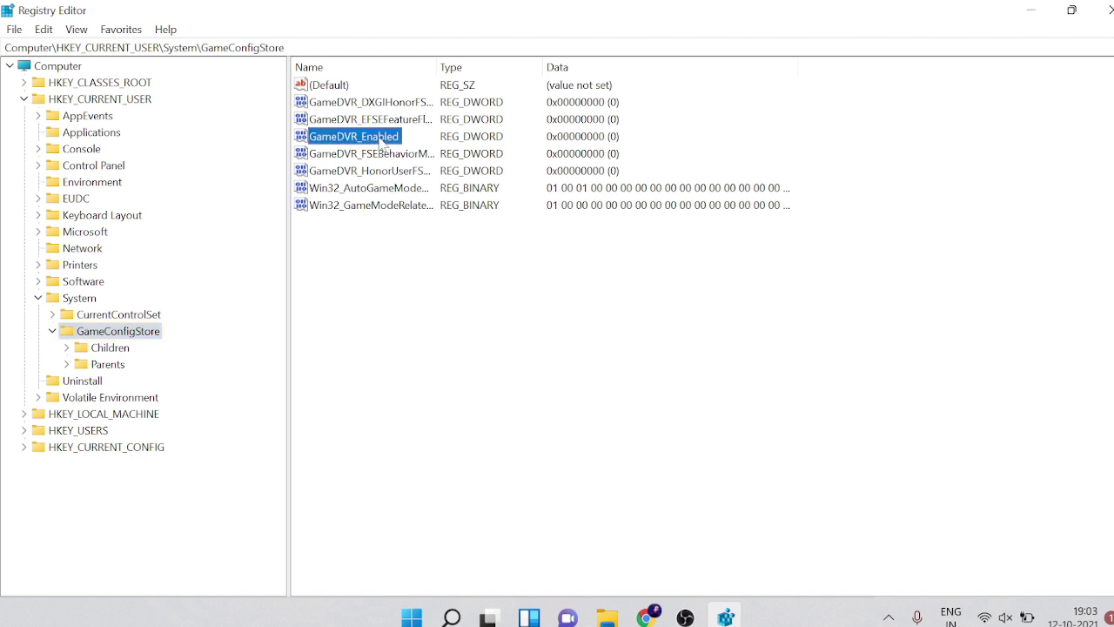
{"action": "double_click", "coordinate": [379, 139]}
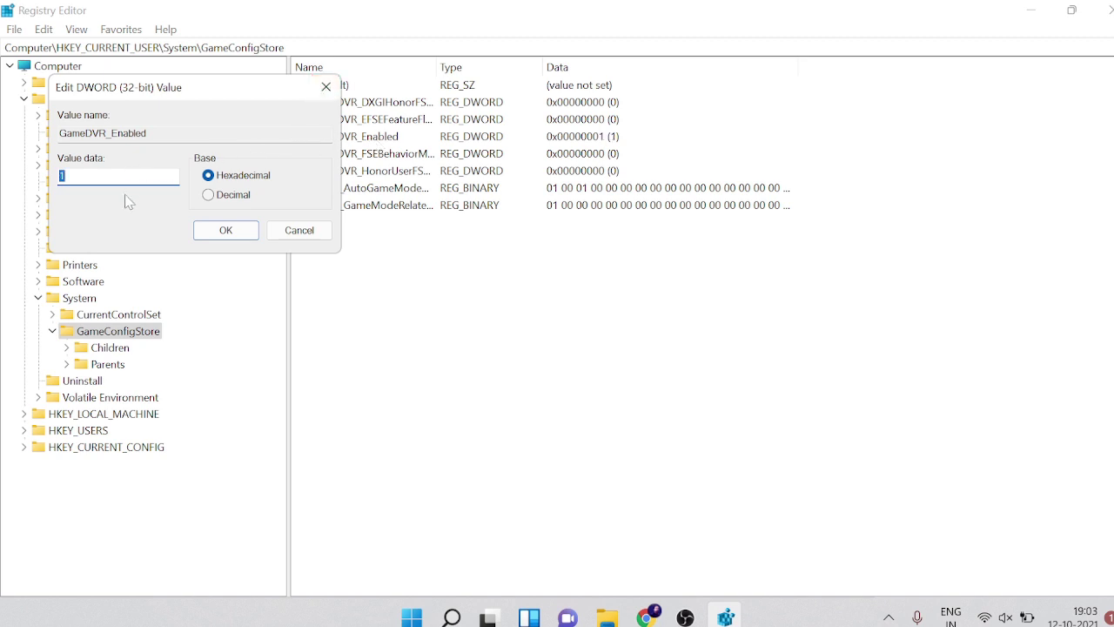
{"action": "type", "text": "1"}
{"action": "key", "text": "shift+Home"}
{"action": "type", "text": "0"}
{"action": "left_click", "coordinate": [228, 234]}
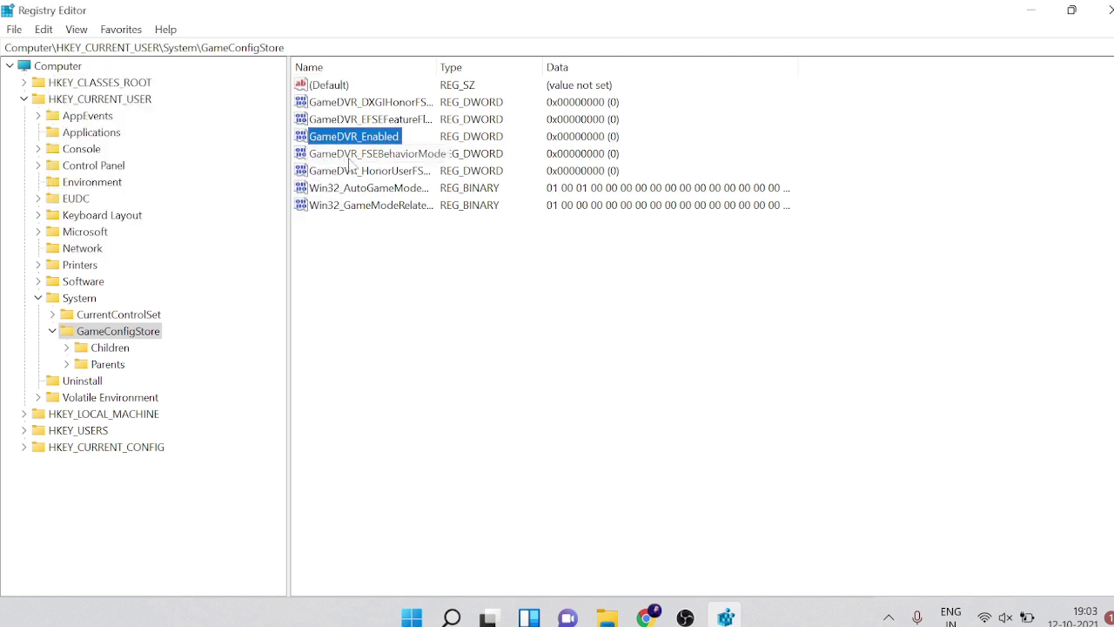
{"action": "left_click", "coordinate": [389, 222]}
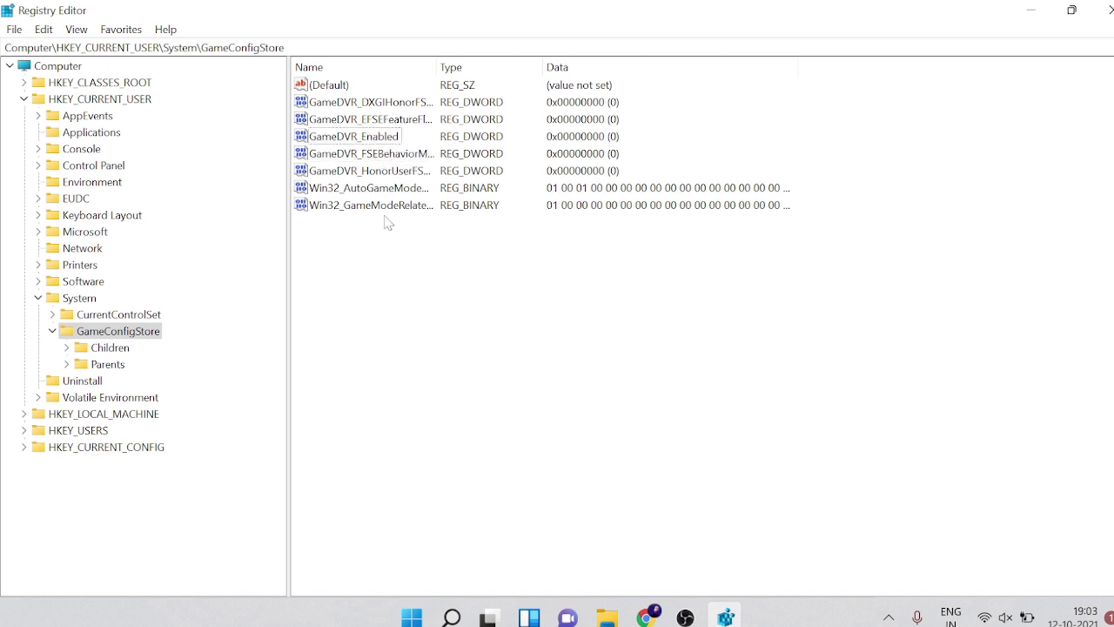
Set the value data of GameDVR_FSEBehaviorMode to 0 in the GameConfigStore key
{"action": "double_click", "coordinate": [357, 153]}
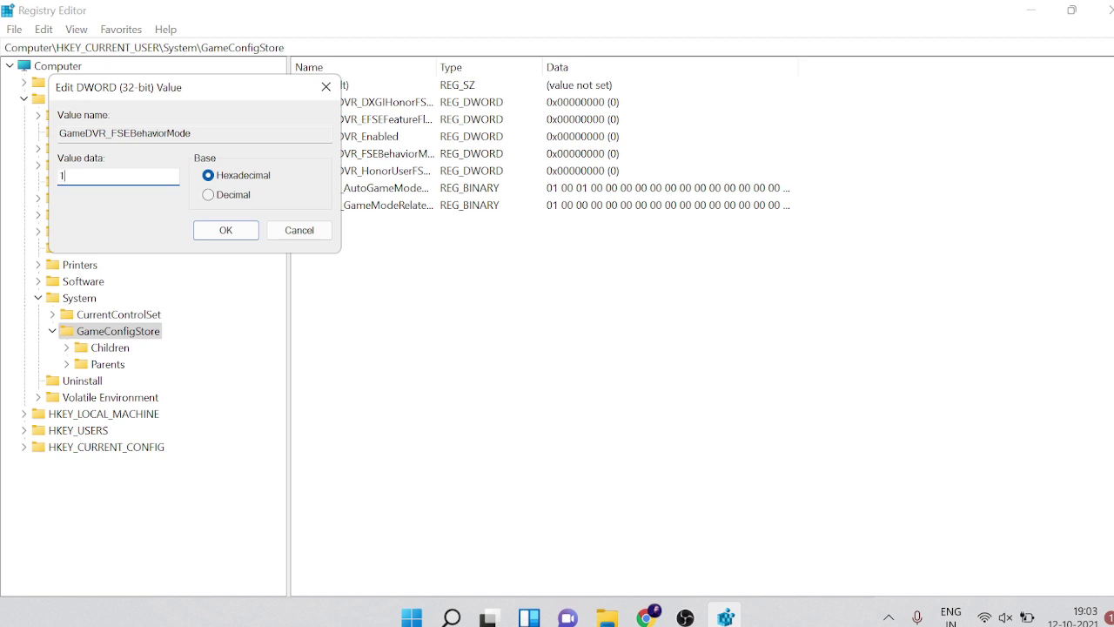
{"action": "type", "text": "0"}
{"action": "left_click", "coordinate": [228, 232]}
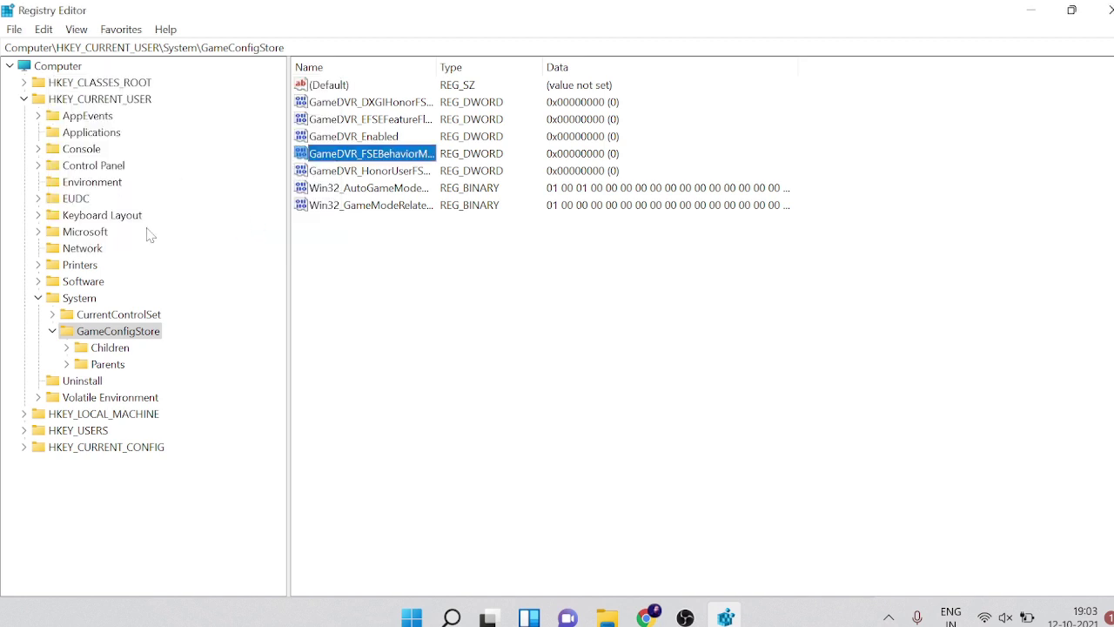
Collapse the HKEY_CURRENT_USER branch and expand the registry key HKEY_LOCAL_MACHINE\SOFTWARE\Microsoft
{"action": "left_click", "coordinate": [24, 99]}
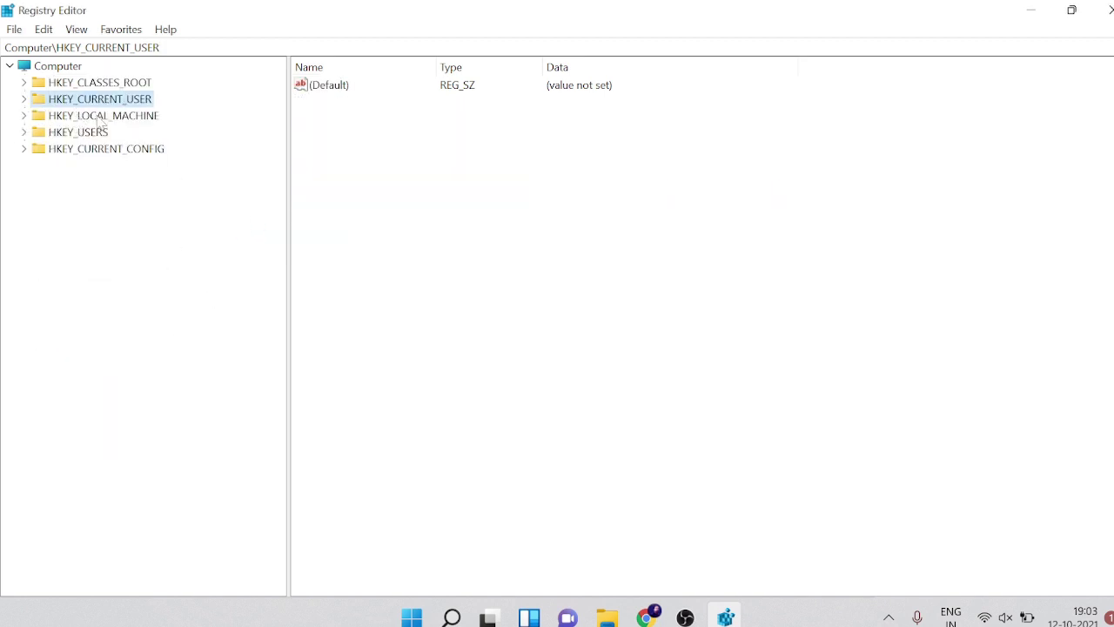
{"action": "double_click", "coordinate": [117, 120]}
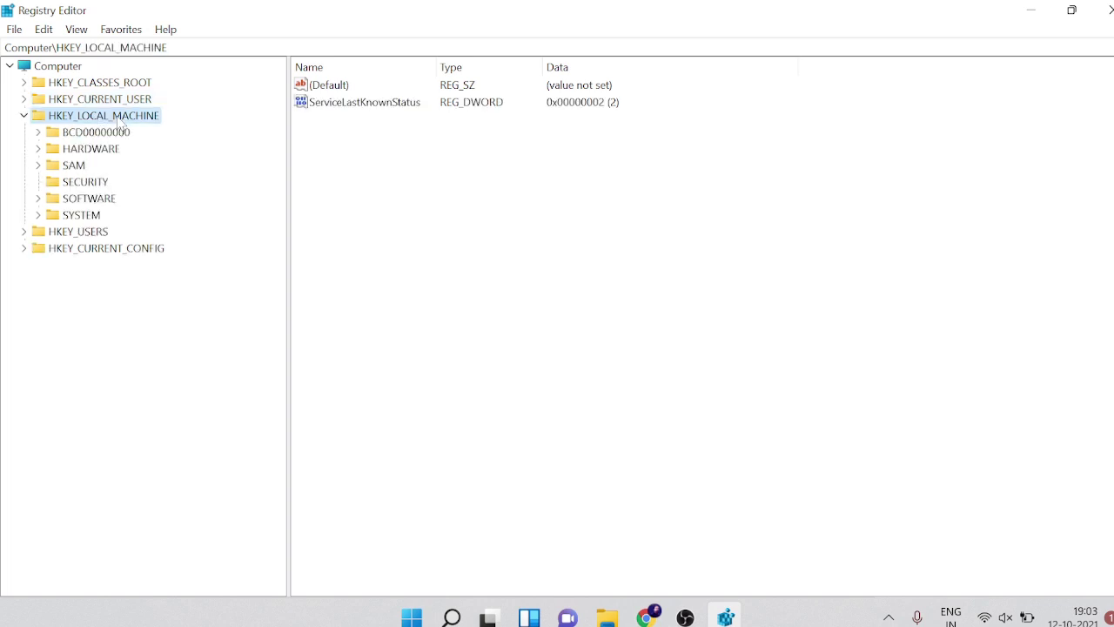
{"action": "double_click", "coordinate": [104, 202]}
{"action": "left_click", "coordinate": [87, 265]}
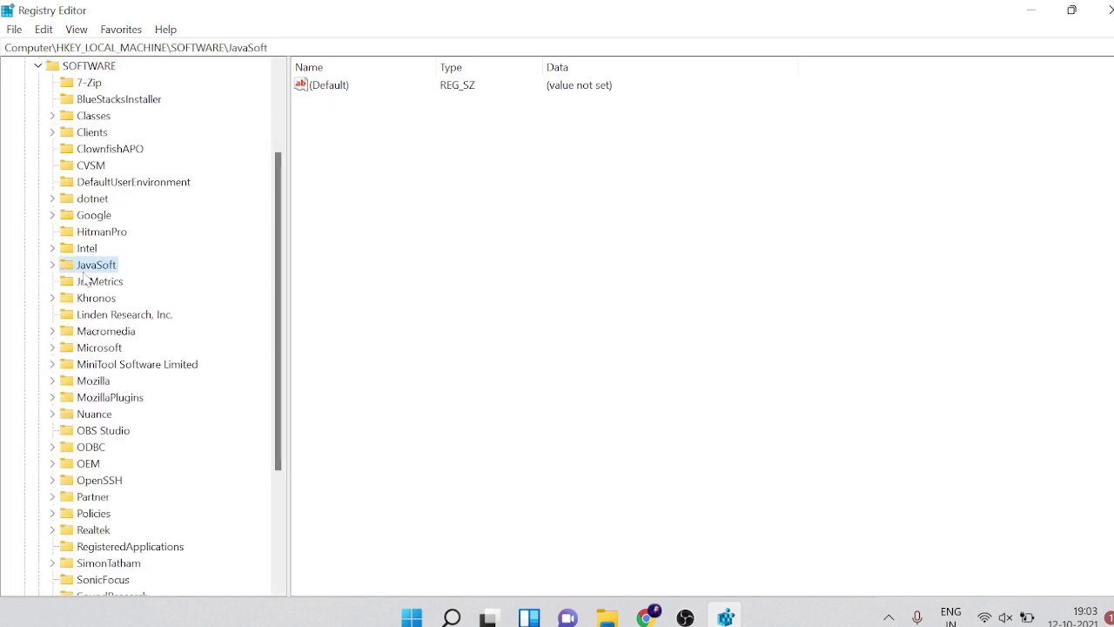
{"action": "key", "text": "m"}
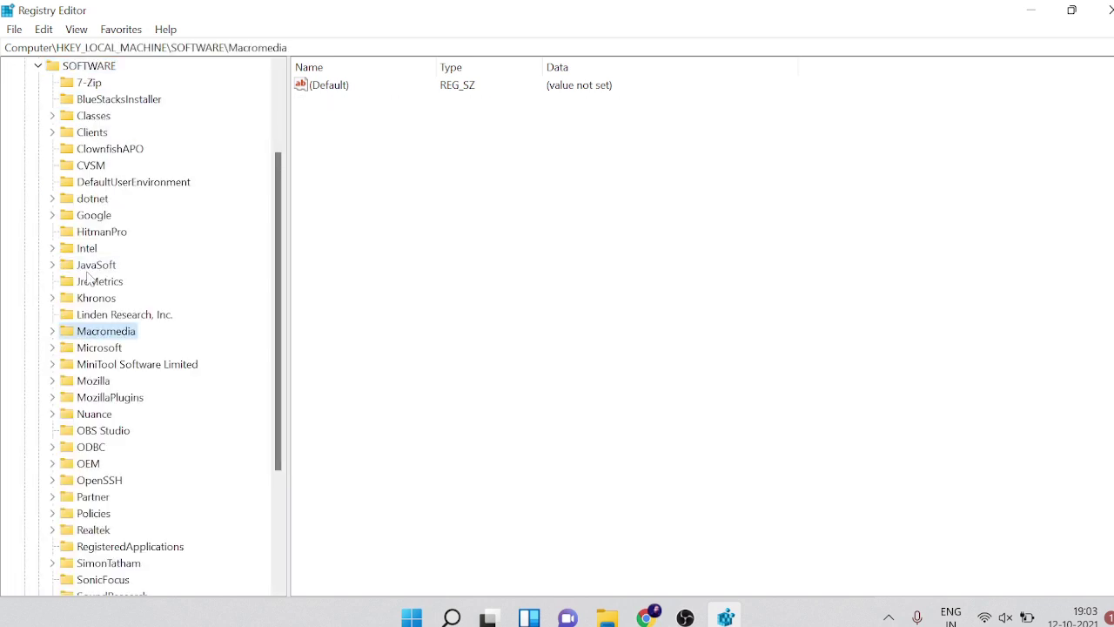
{"action": "double_click", "coordinate": [110, 348]}
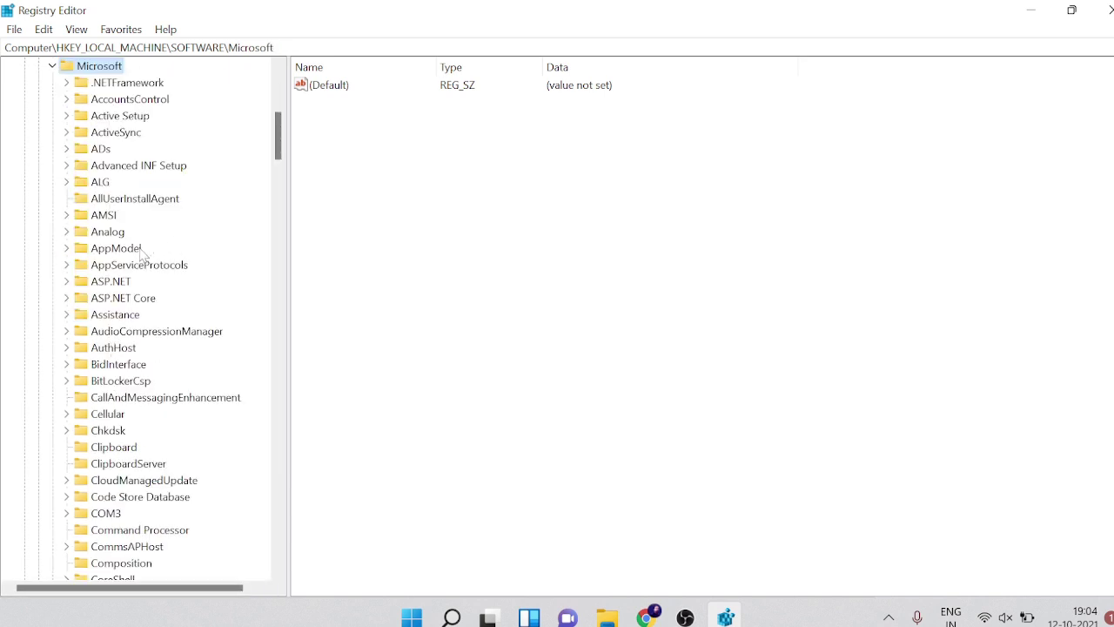
Expand the PolicyManager key and its default subkey under HKEY_LOCAL_MACHINE\SOFTWARE\Microsoft
{"action": "left_click", "coordinate": [113, 303]}
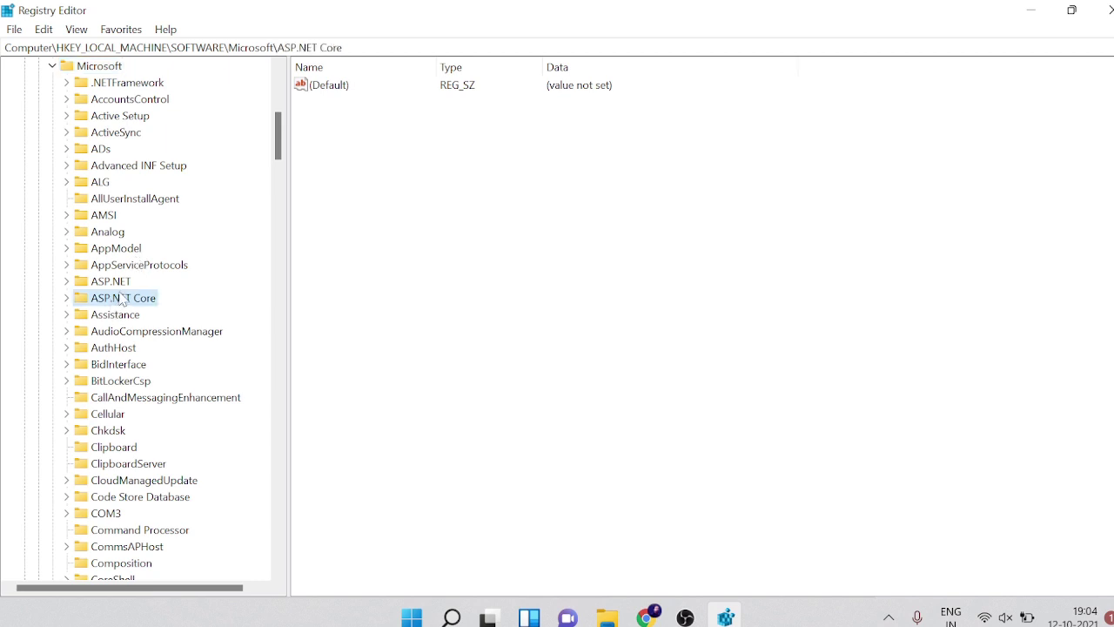
{"action": "key", "text": "p"}
{"action": "scroll", "coordinate": [131, 339], "scroll_direction": "down", "scroll_amount": 2}
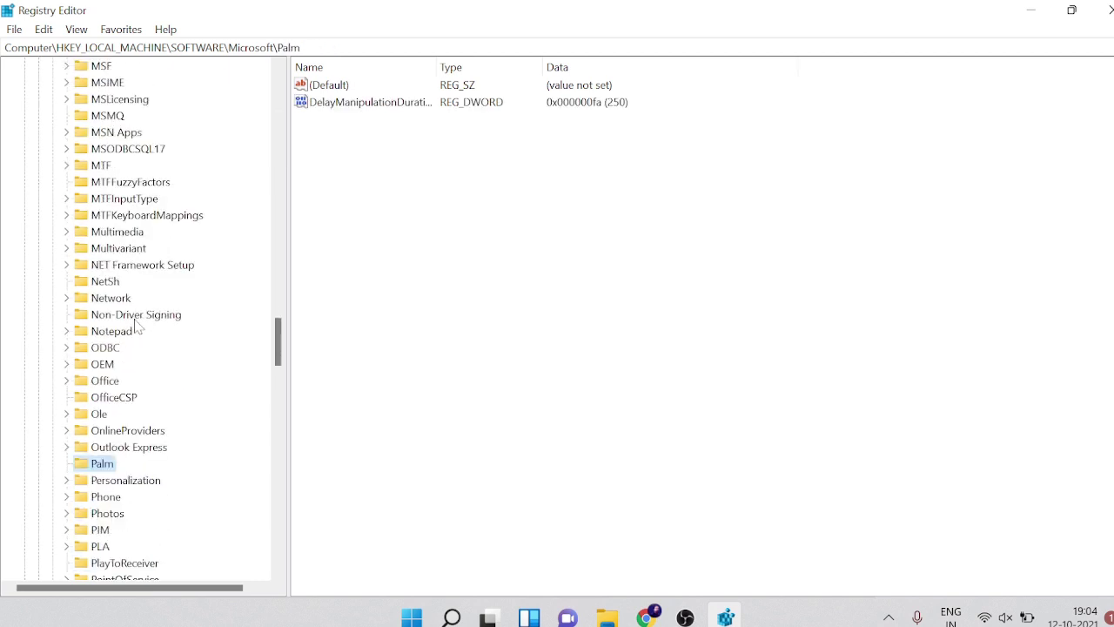
{"action": "scroll", "coordinate": [129, 352], "scroll_direction": "down", "scroll_amount": 3}
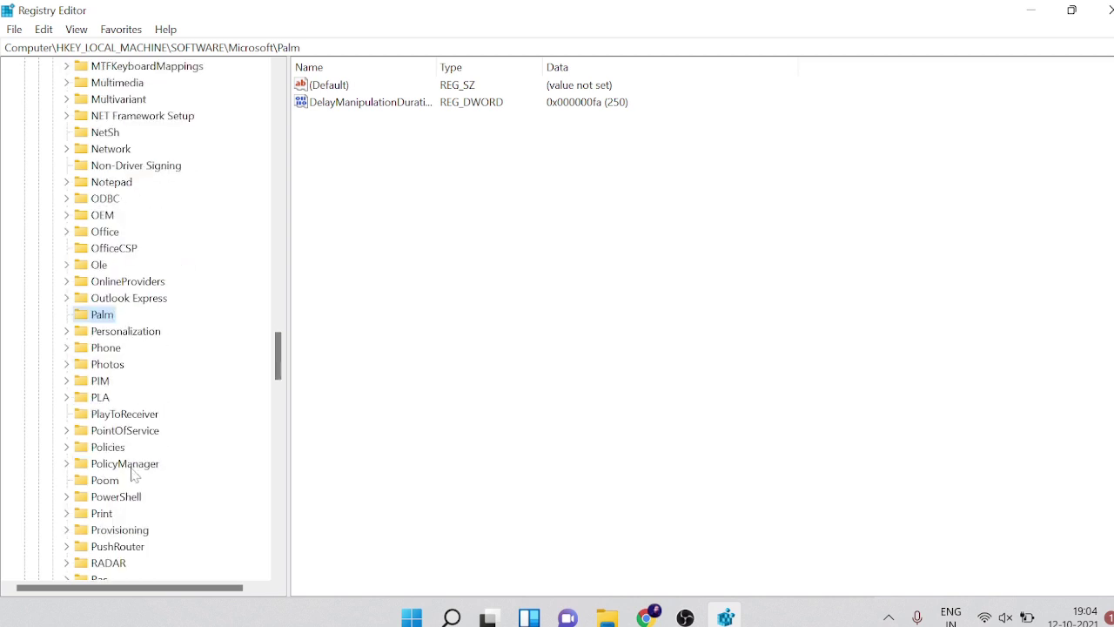
{"action": "double_click", "coordinate": [131, 469]}
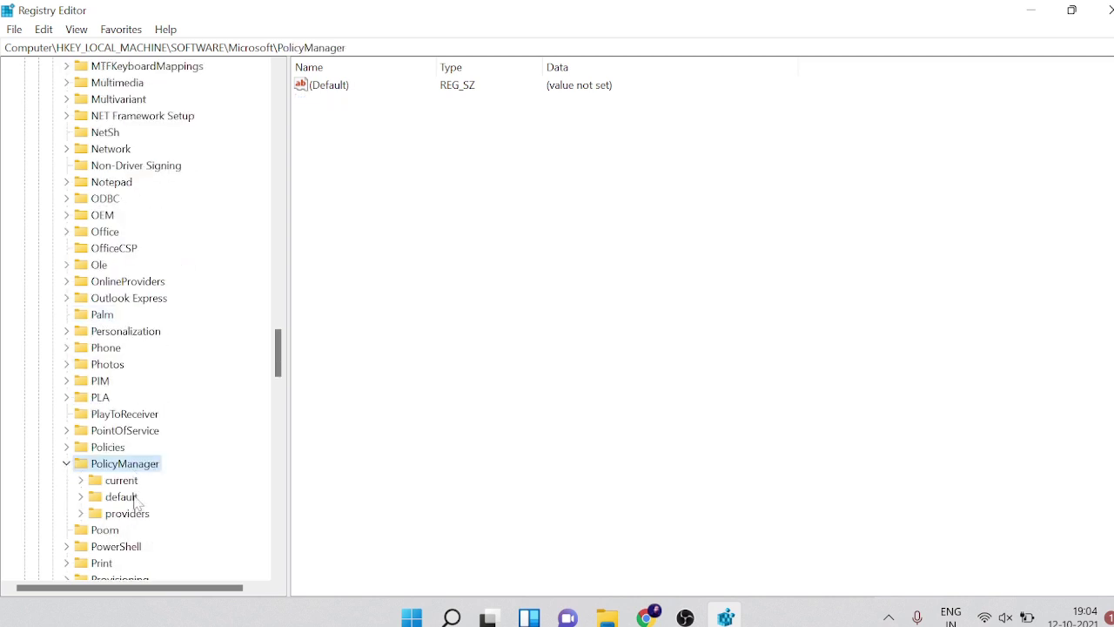
{"action": "double_click", "coordinate": [130, 498]}
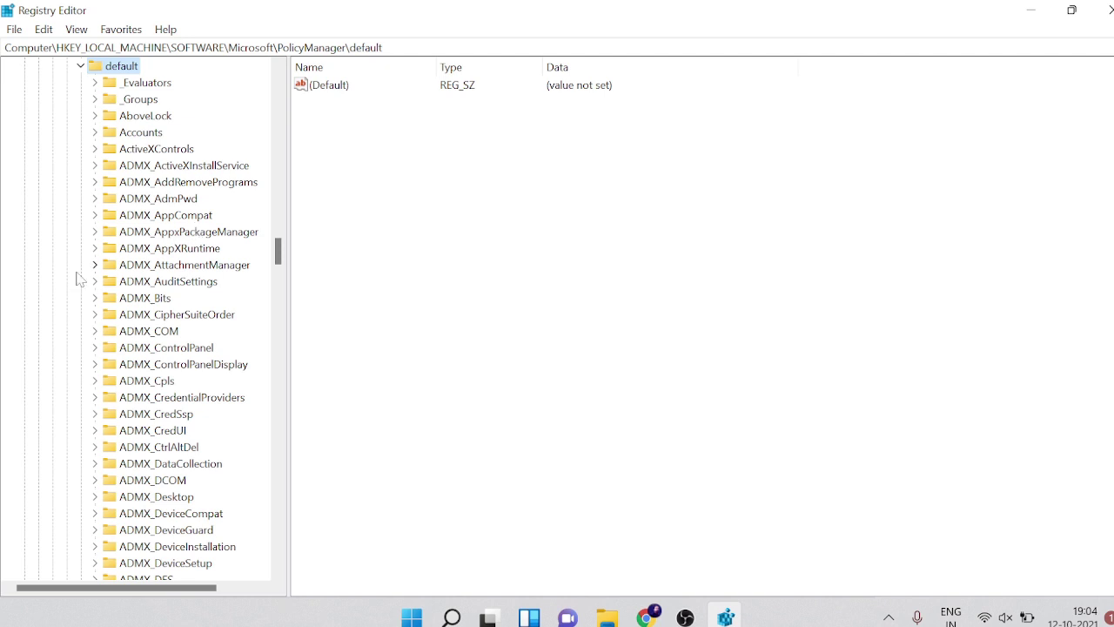
Expand the ApplicationManagement key under PolicyManager\default and select its AllowGameDVR subkey
{"action": "left_click", "coordinate": [151, 397]}
{"action": "key", "text": "Down"}
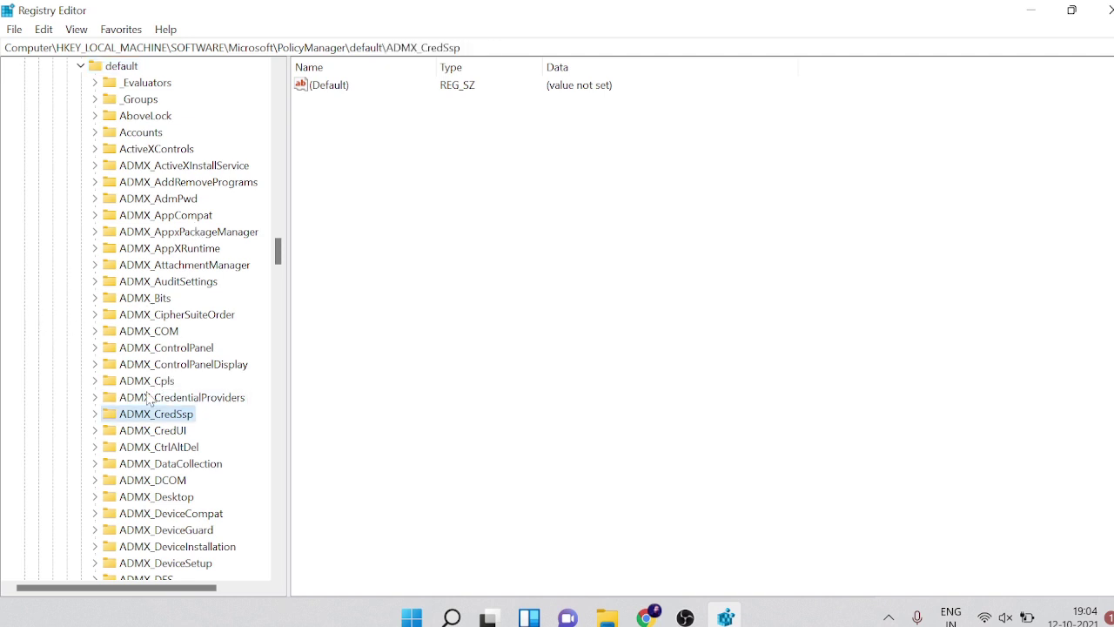
{"action": "scroll", "coordinate": [152, 401], "scroll_direction": "down", "scroll_amount": 2}
{"action": "scroll", "coordinate": [152, 402], "scroll_direction": "down", "scroll_amount": 19}
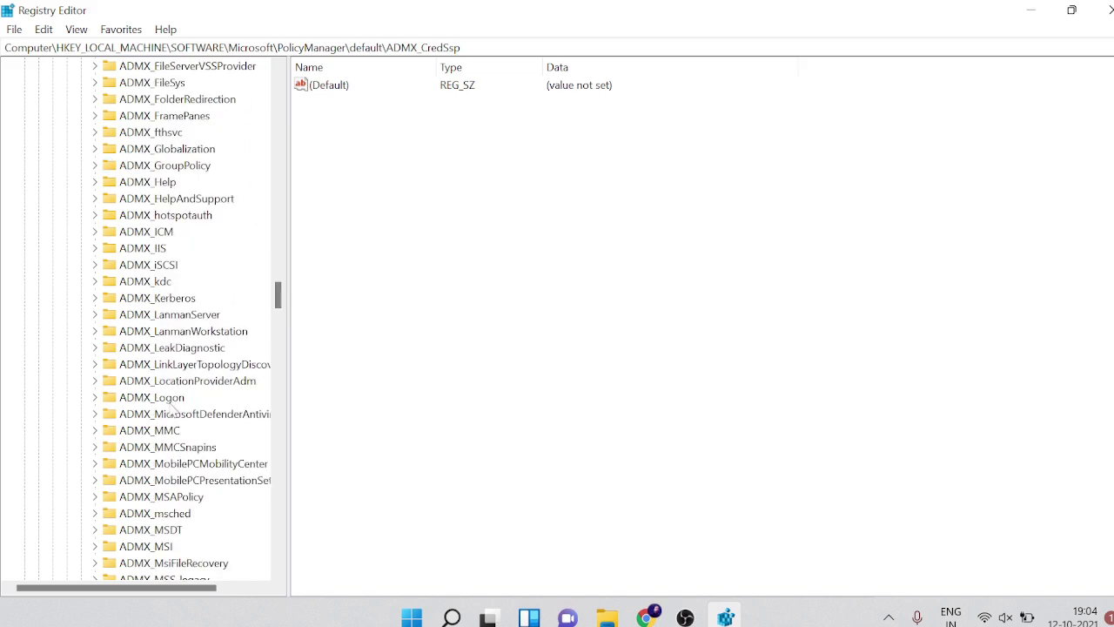
{"action": "scroll", "coordinate": [172, 409], "scroll_direction": "down", "scroll_amount": 20}
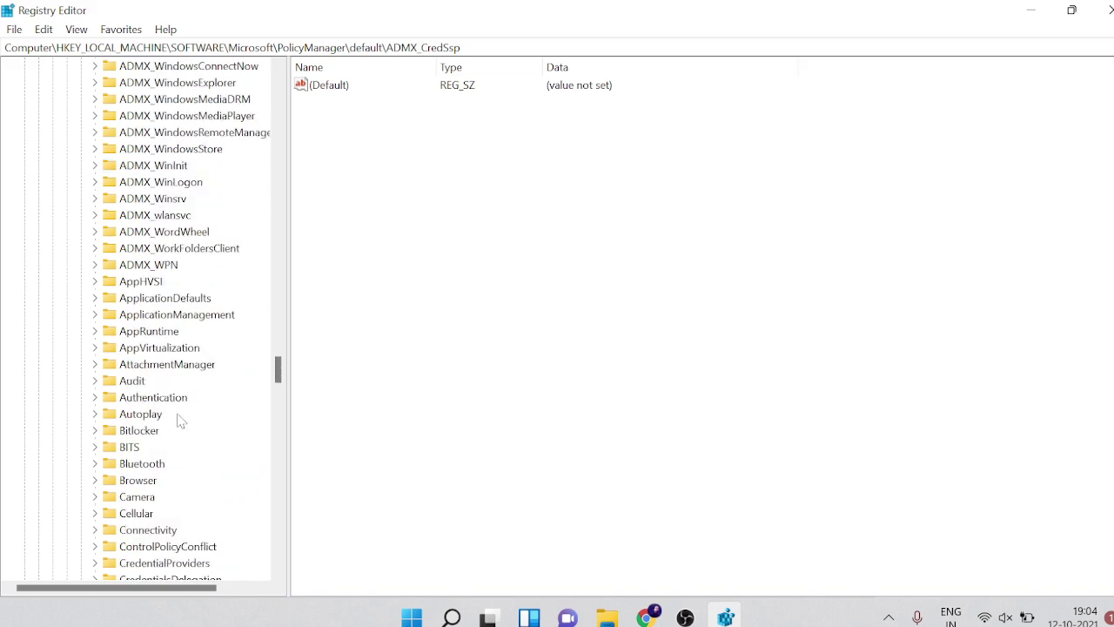
{"action": "double_click", "coordinate": [154, 315]}
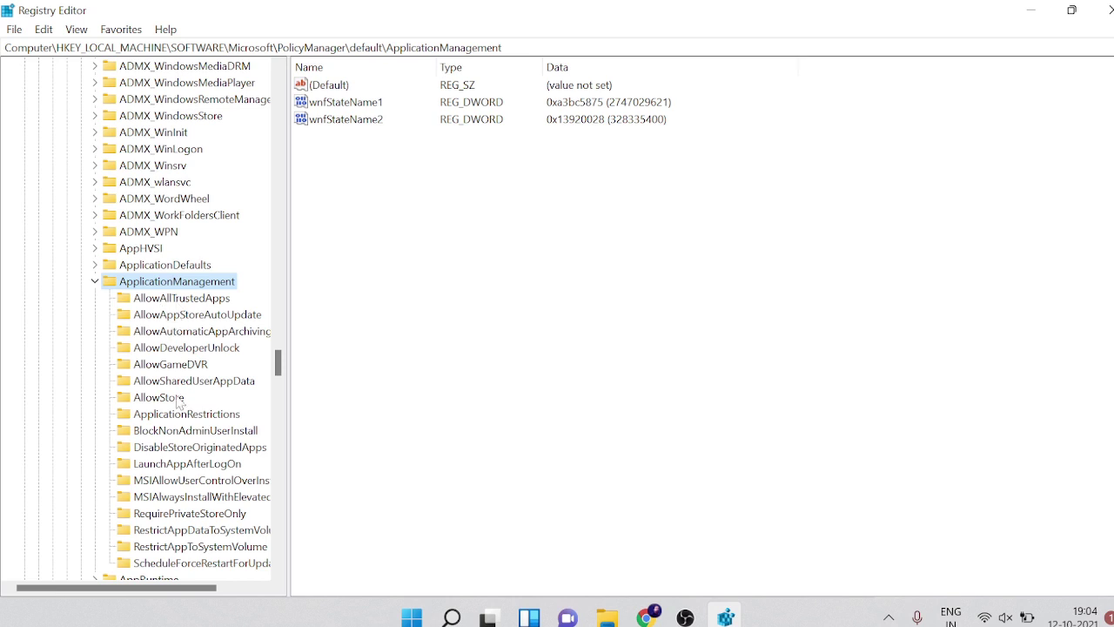
{"action": "left_click", "coordinate": [184, 366]}
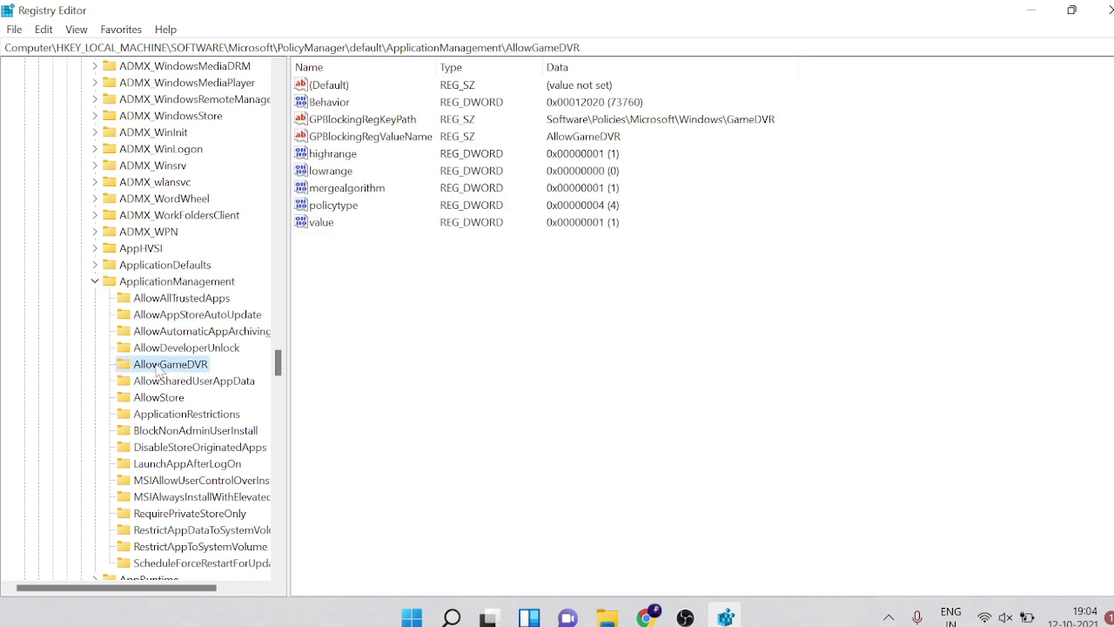
Set the data of the DWORD named value in the AllowGameDVR key to 0 and close Registry Editor
{"action": "double_click", "coordinate": [324, 228]}
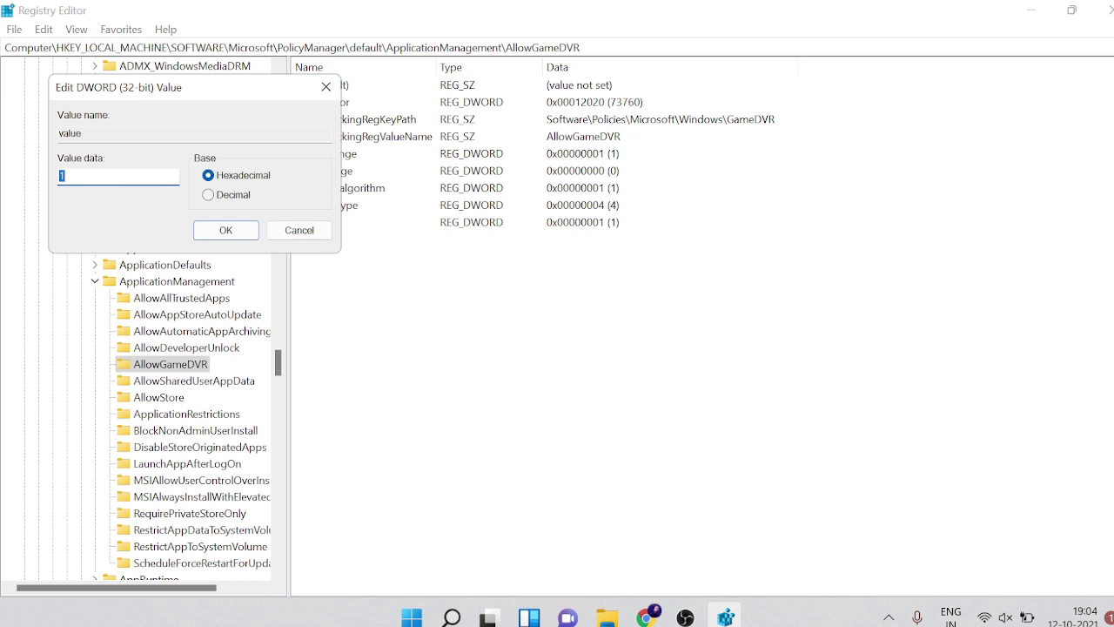
{"action": "left_click", "coordinate": [214, 231]}
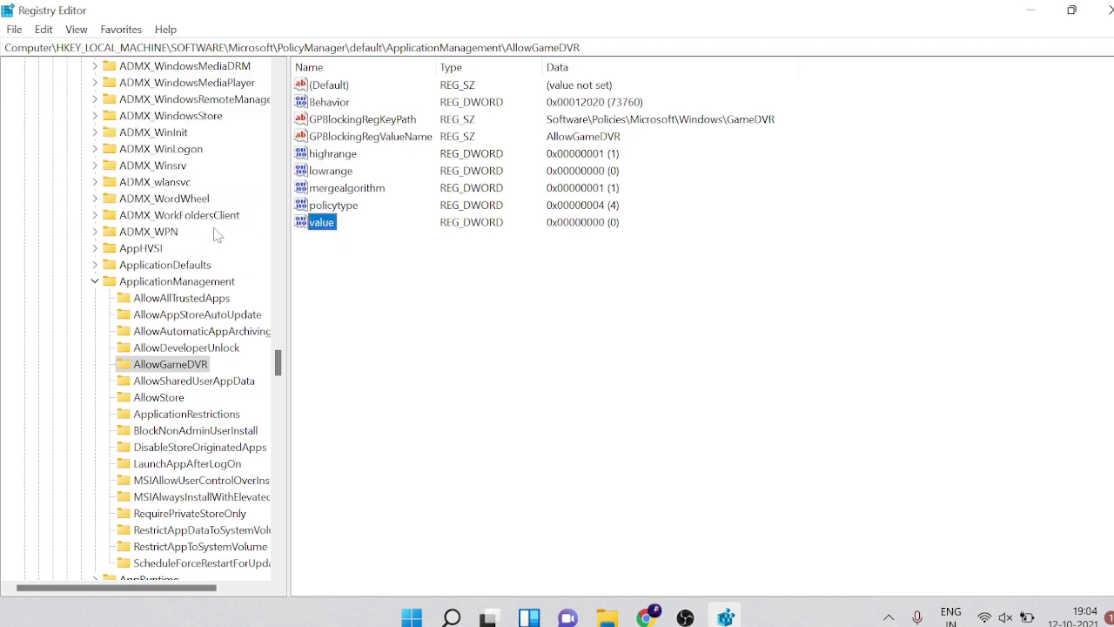
{"action": "left_click", "coordinate": [389, 335]}
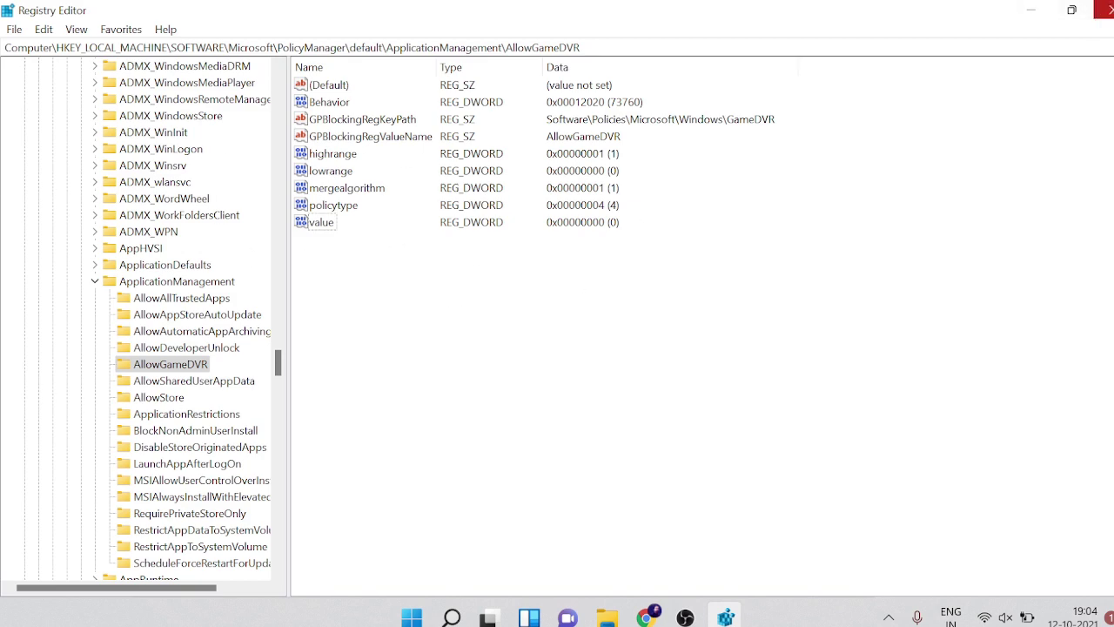
{"action": "left_click", "coordinate": [1104, 8]}
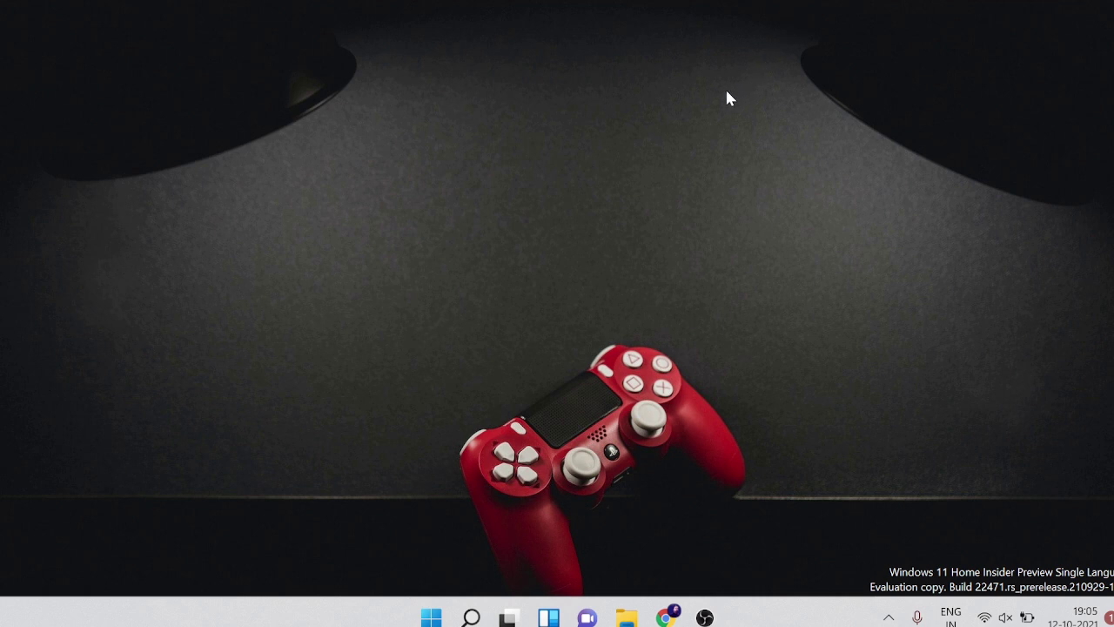
Search Windows for "dev" and open Device Manager
{"action": "left_click", "coordinate": [471, 617]}
{"action": "type", "text": "dev"}
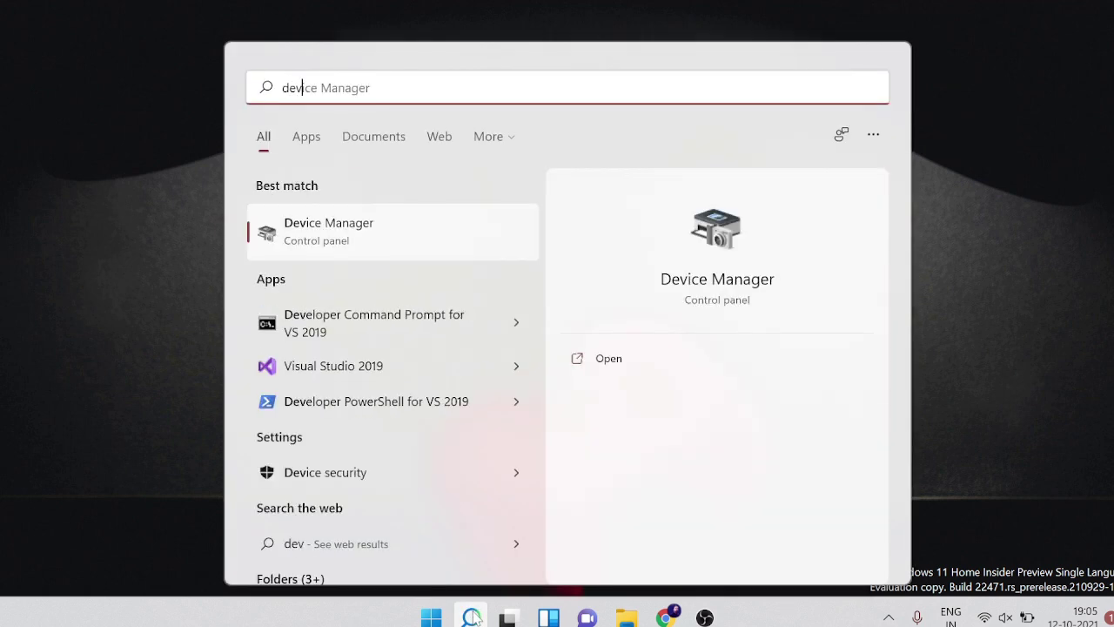
{"action": "left_click", "coordinate": [351, 241]}
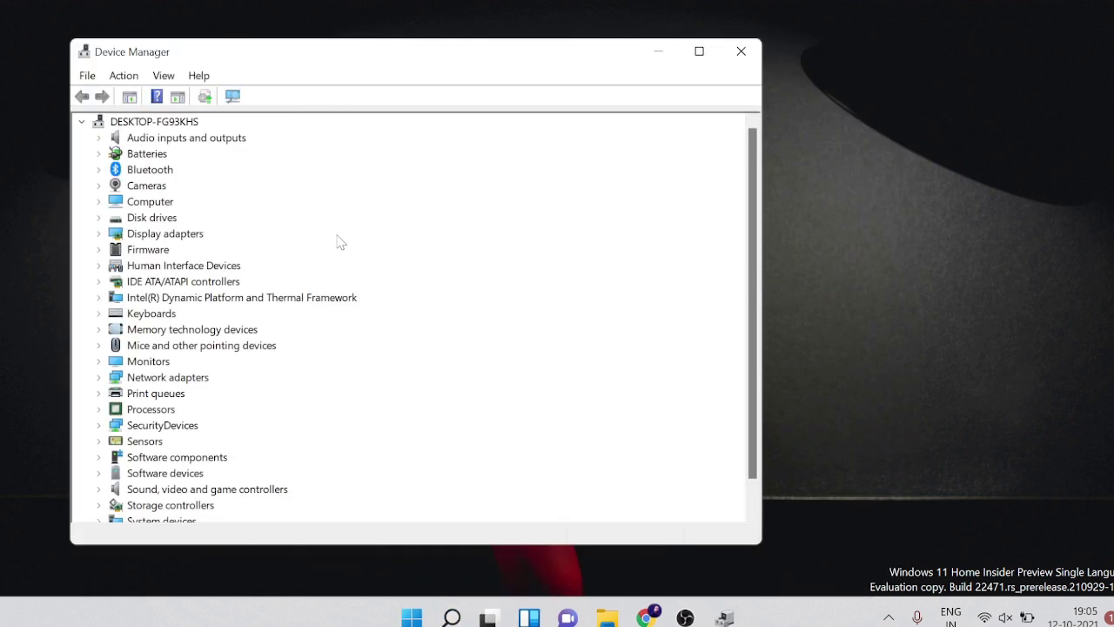
View the driver update options for the Intel(R) HD Graphics 620 display adapter, cancel the wizard and close Device Manager
{"action": "double_click", "coordinate": [163, 235]}
{"action": "left_click", "coordinate": [189, 252]}
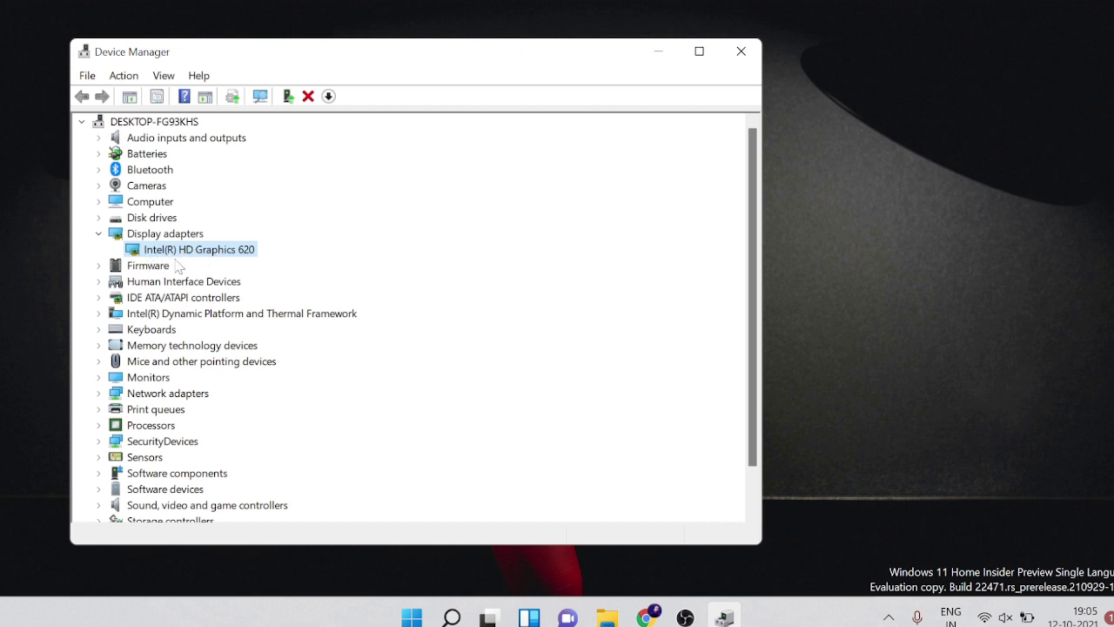
{"action": "right_click", "coordinate": [214, 252]}
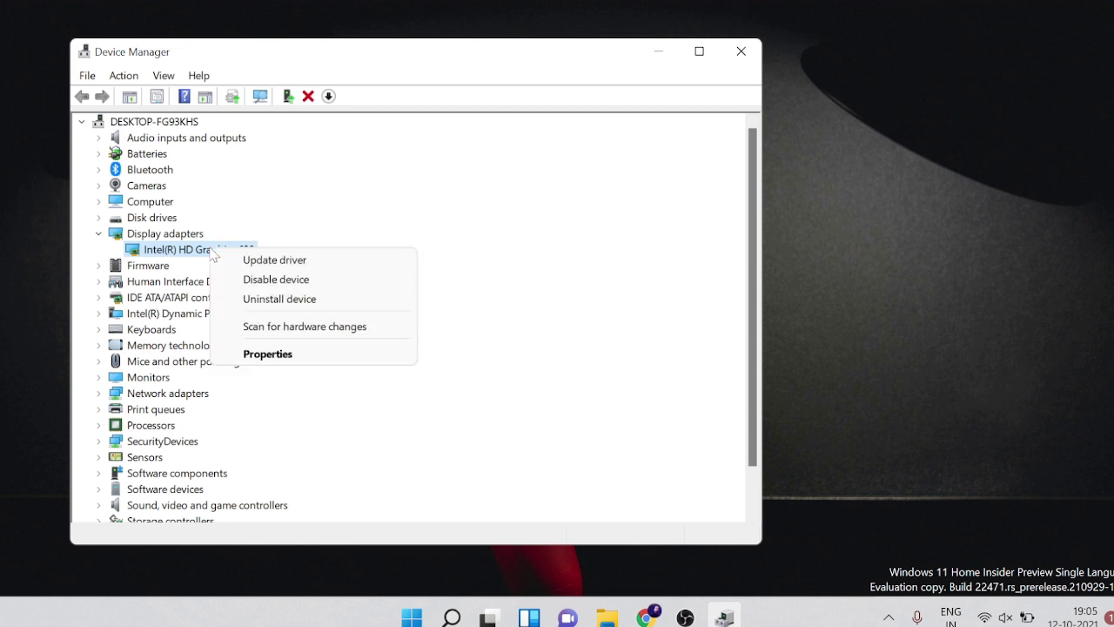
{"action": "left_click", "coordinate": [277, 261]}
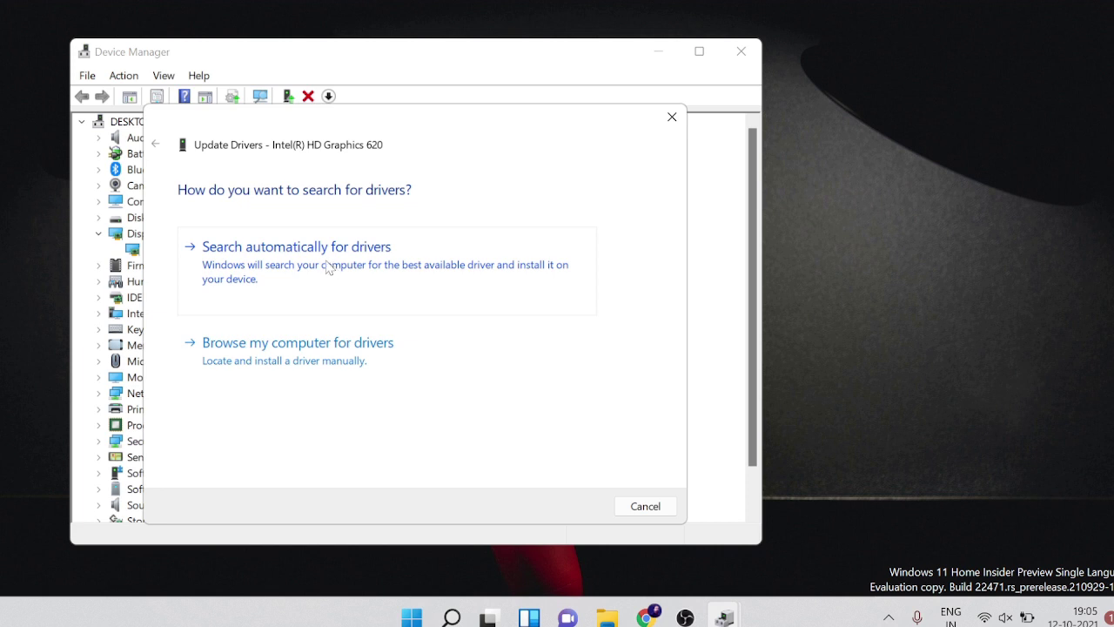
{"action": "left_click", "coordinate": [634, 508]}
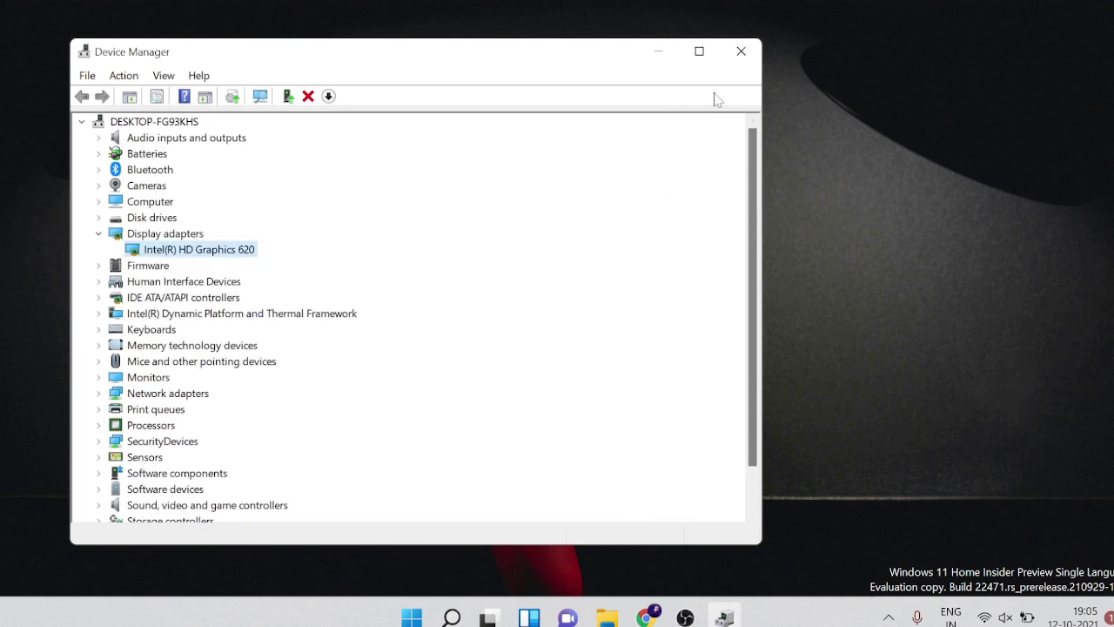
{"action": "left_click", "coordinate": [741, 52]}
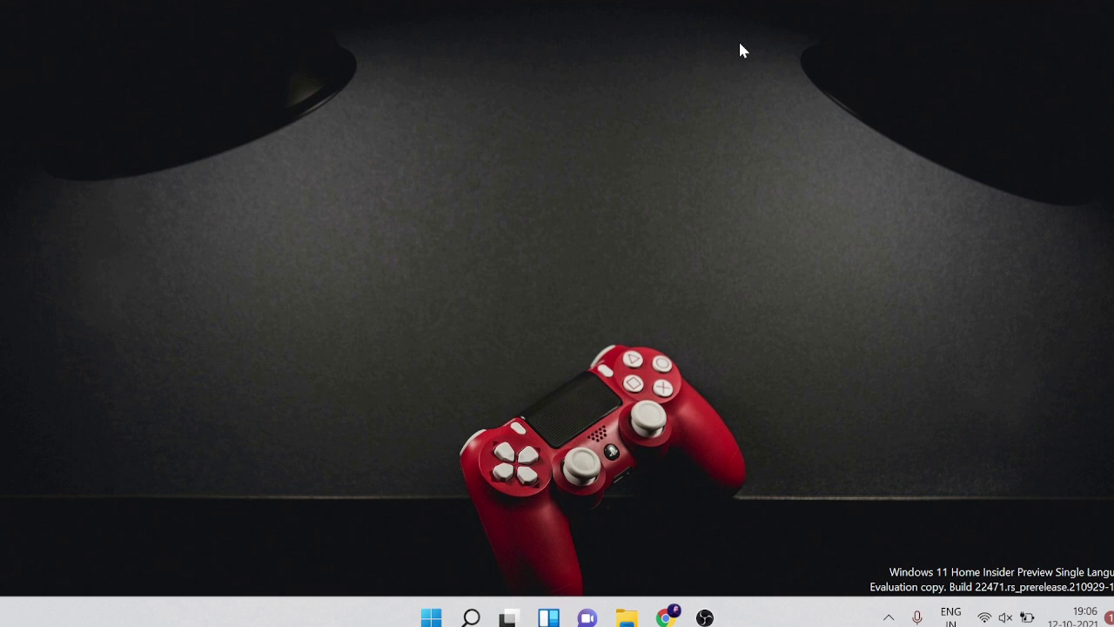
Open the process details in Task Manager and bring up the available actions for a chrome.exe process
{"action": "key", "text": "ctrl+shift+Escape"}
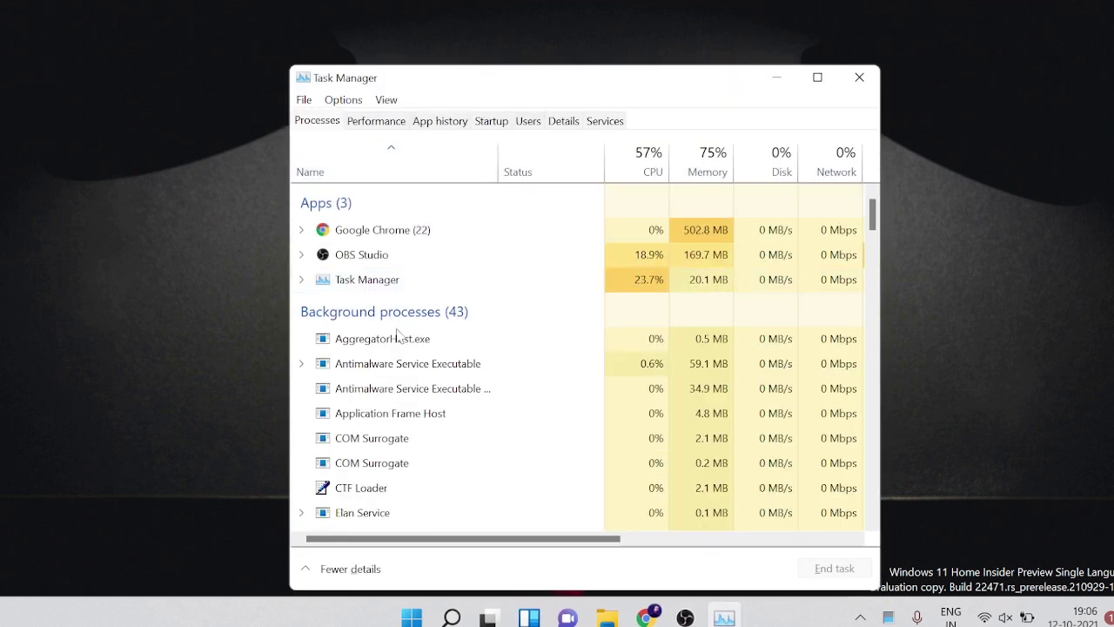
{"action": "left_click", "coordinate": [575, 122]}
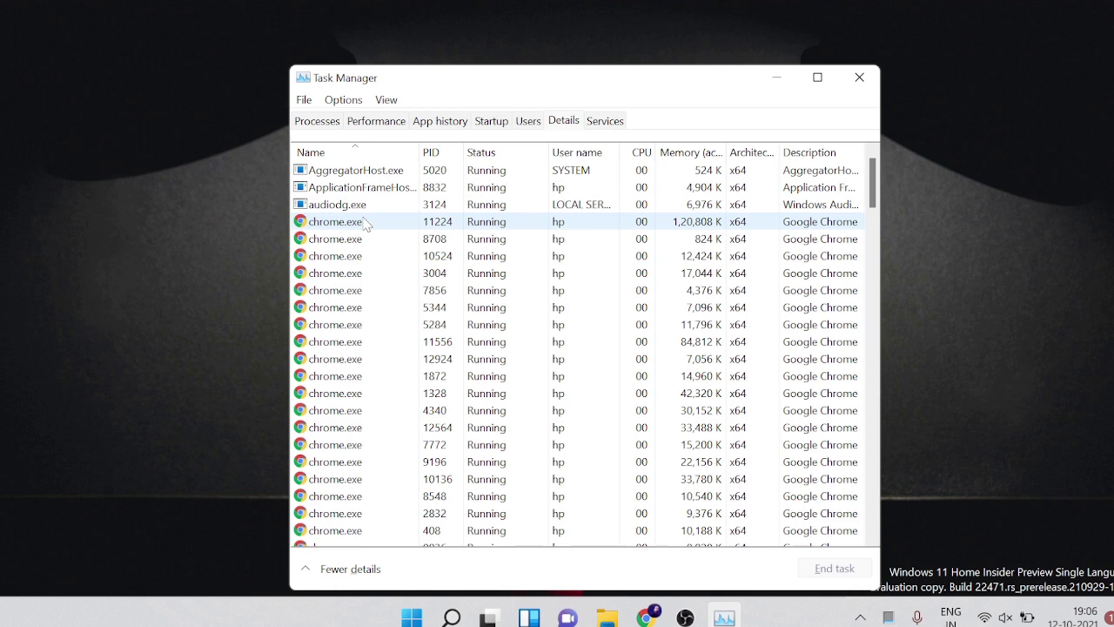
{"action": "left_click", "coordinate": [355, 228]}
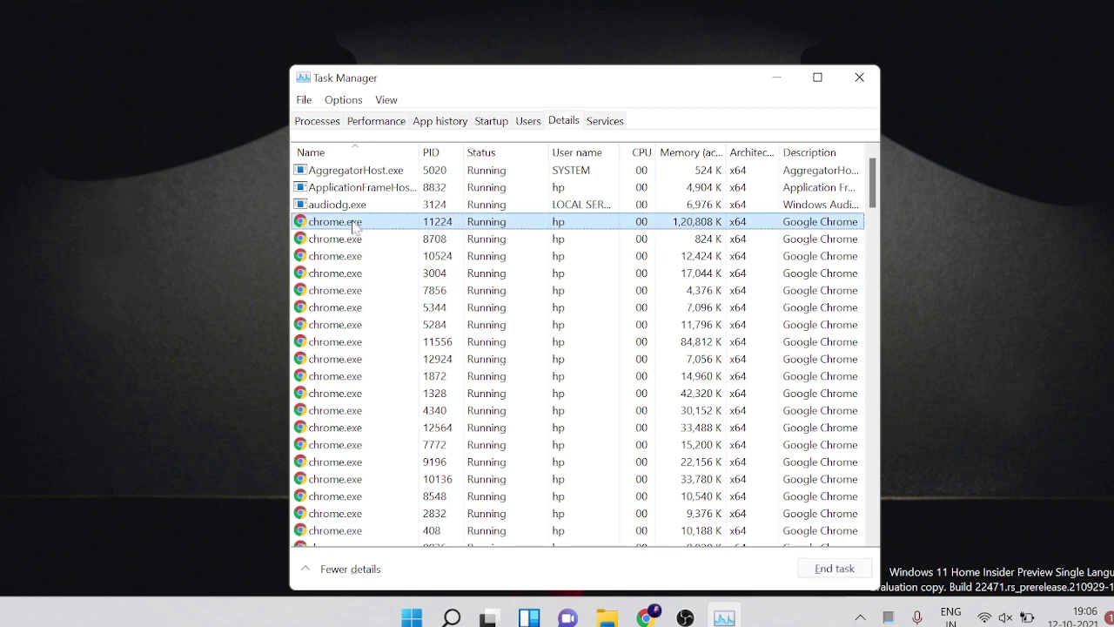
{"action": "scroll", "coordinate": [357, 252], "scroll_direction": "down", "scroll_amount": 1}
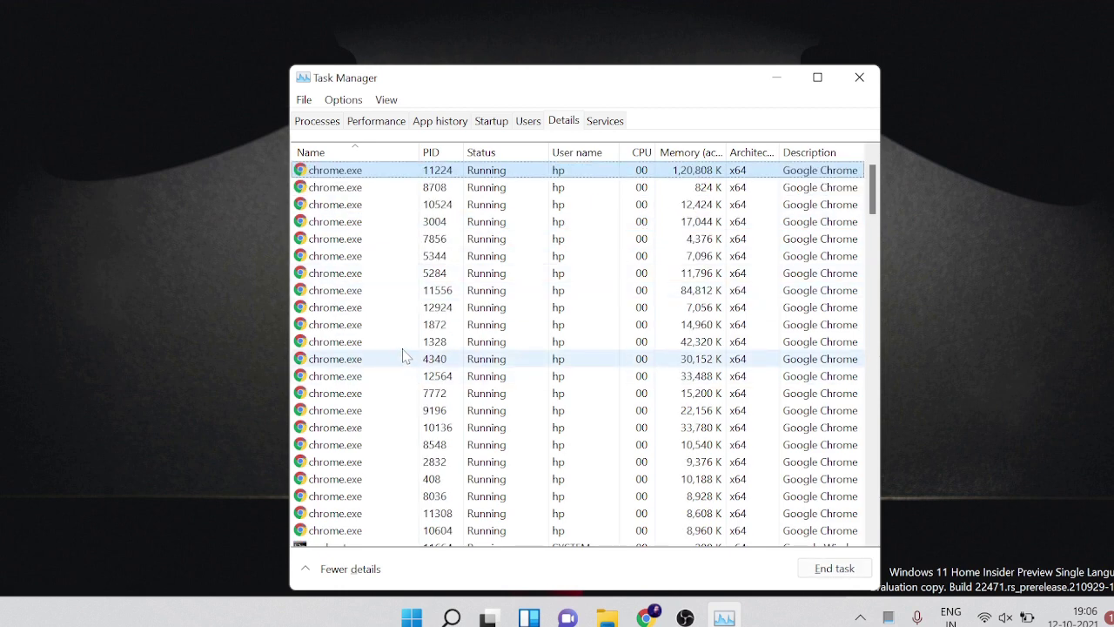
{"action": "scroll", "coordinate": [403, 357], "scroll_direction": "up", "scroll_amount": 1}
{"action": "right_click", "coordinate": [372, 225]}
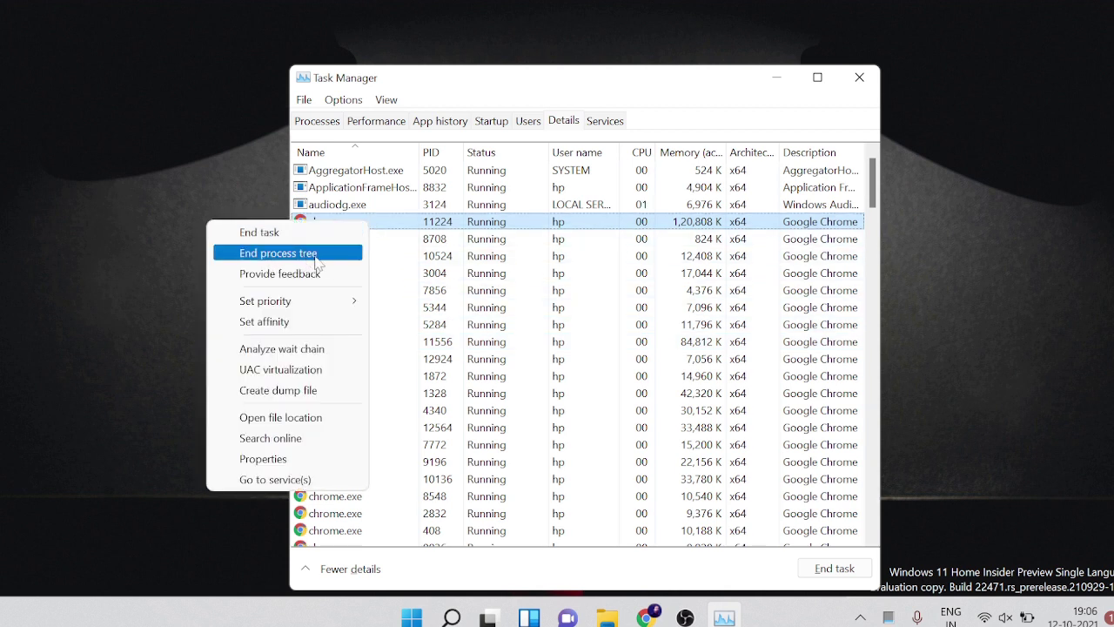
{"action": "left_click", "coordinate": [406, 242]}
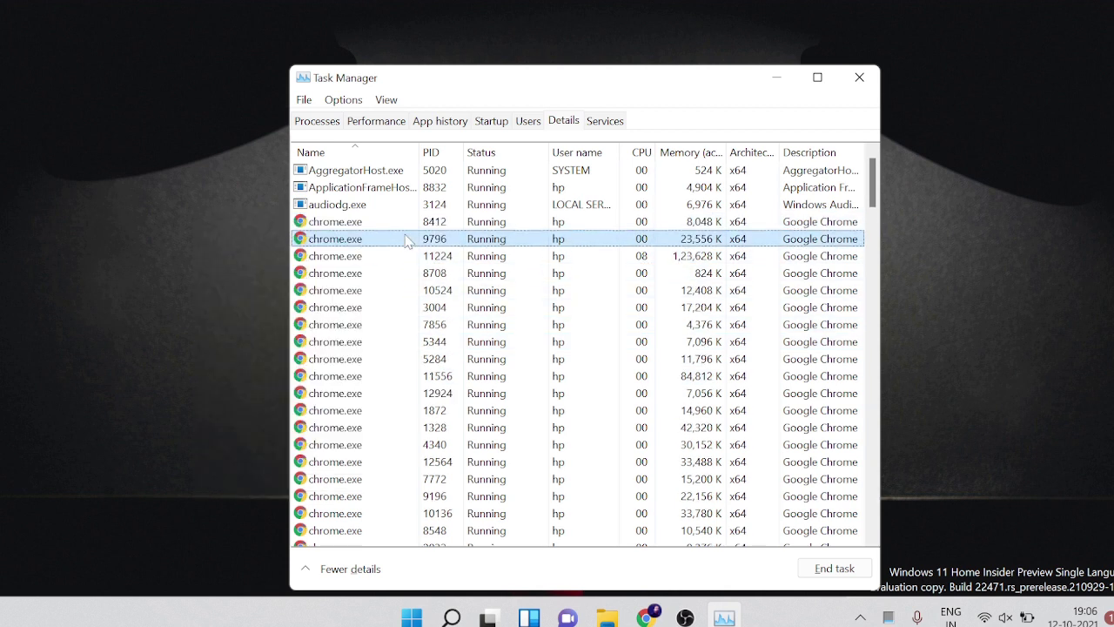